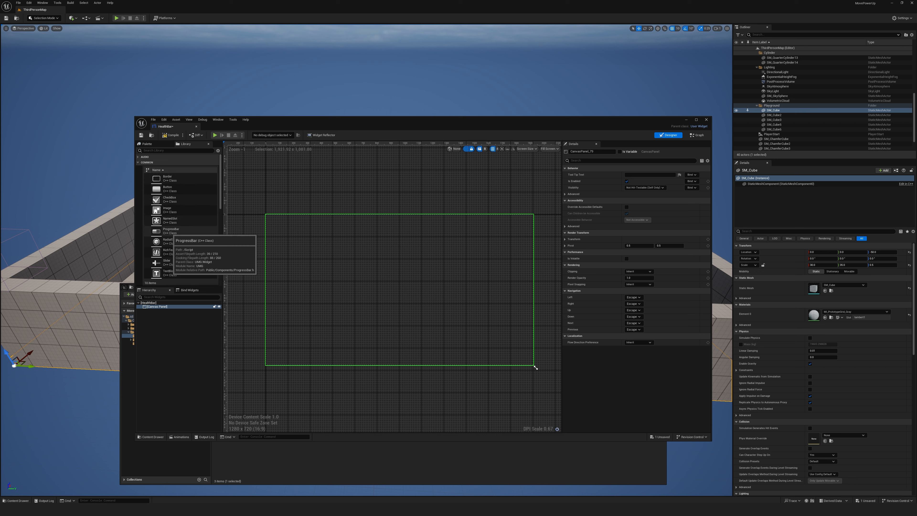
# Add a progress bar to the canvas, stretch it into a long bar in the lower-left corner and anchor it to that corner.
pyautogui.moveTo(170, 231); pyautogui.dragTo(300, 333)
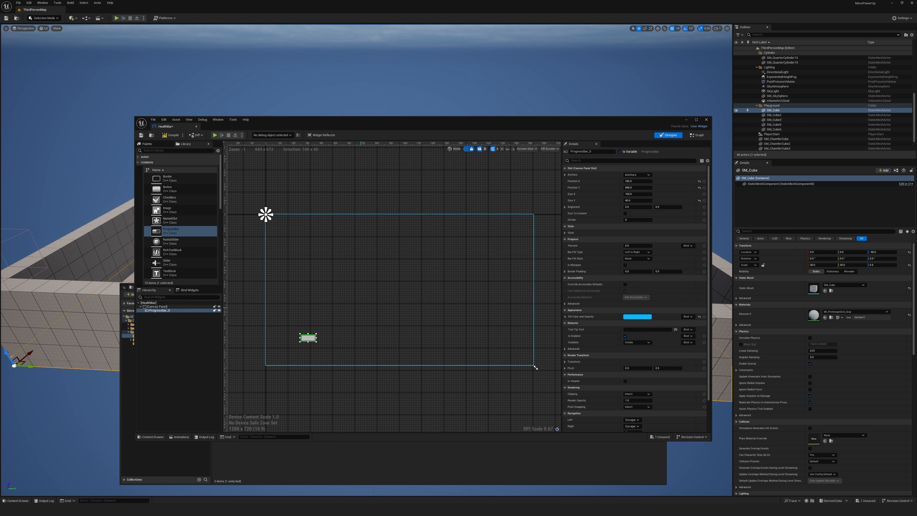
pyautogui.moveTo(300, 334); pyautogui.dragTo(324, 357)
pyautogui.moveTo(265, 215); pyautogui.dragTo(266, 364)
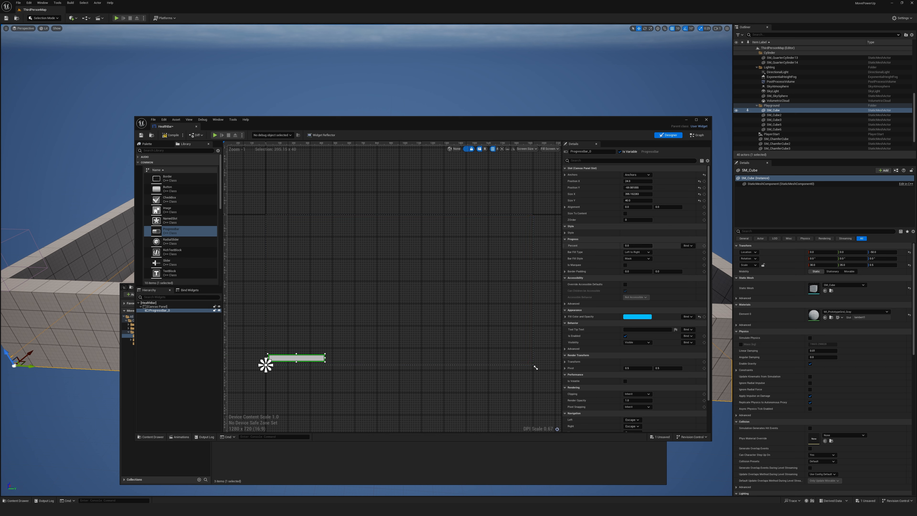
# Preview the progress bar's fill by varying its Percent value and return it to 0.
pyautogui.moveTo(631, 250); pyautogui.dragTo(651, 246)
pyautogui.moveTo(638, 253)
pyautogui.mouseDown()
pyautogui.moveTo(651, 246)
pyautogui.moveTo(636, 246)
pyautogui.mouseUp()
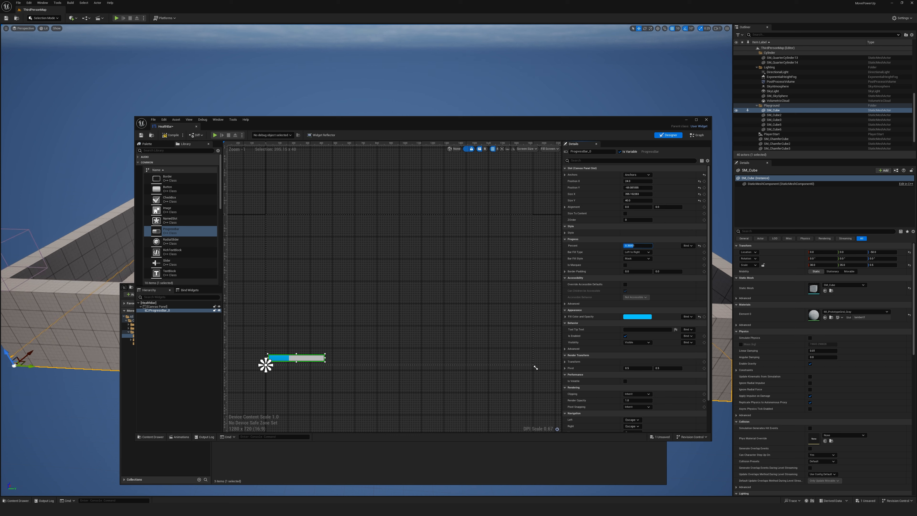
pyautogui.moveTo(634, 246); pyautogui.dragTo(633, 246)
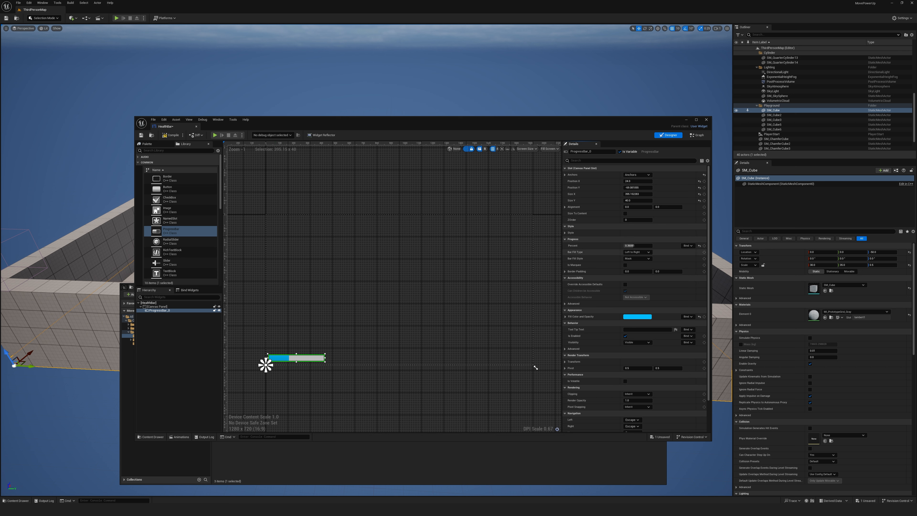
pyautogui.moveTo(634, 245); pyautogui.dragTo(625, 246)
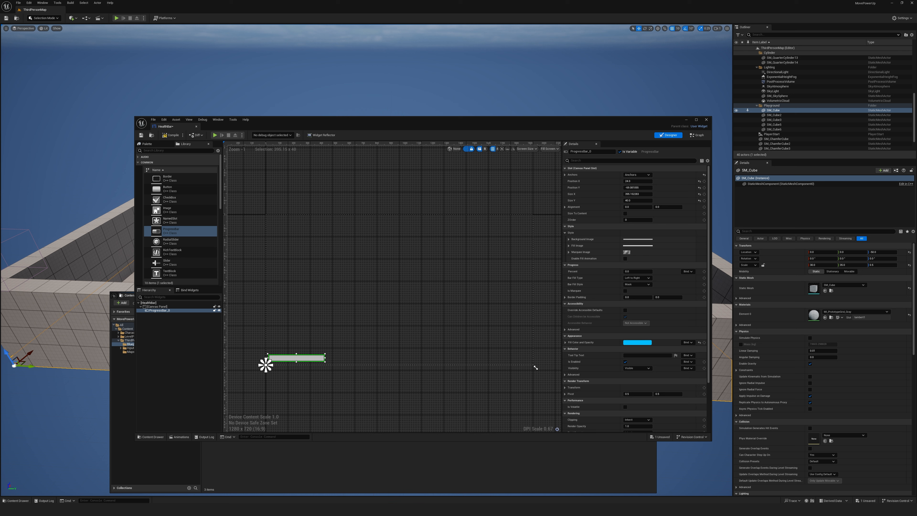
# Assign the HealthBar_Red texture as the progress bar's background image.
pyautogui.moveTo(438, 509)
pyautogui.click(415, 466)
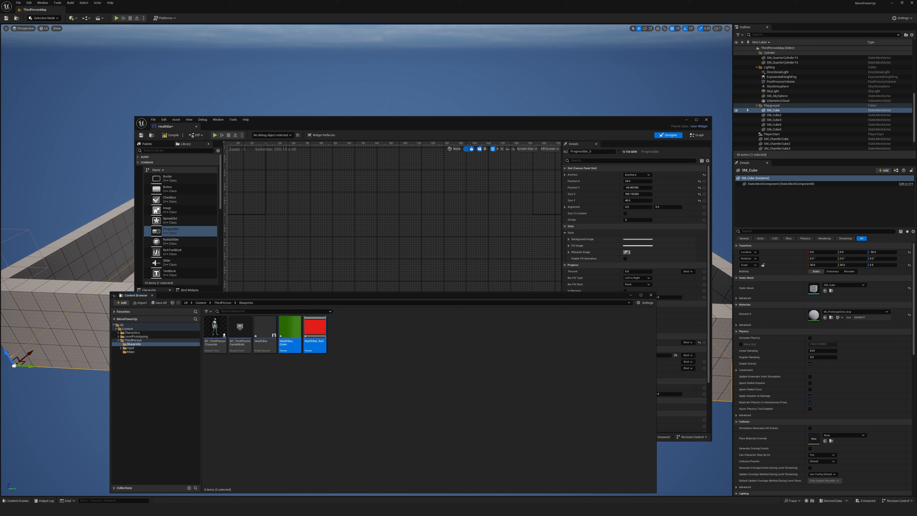
pyautogui.doubleClick(265, 331)
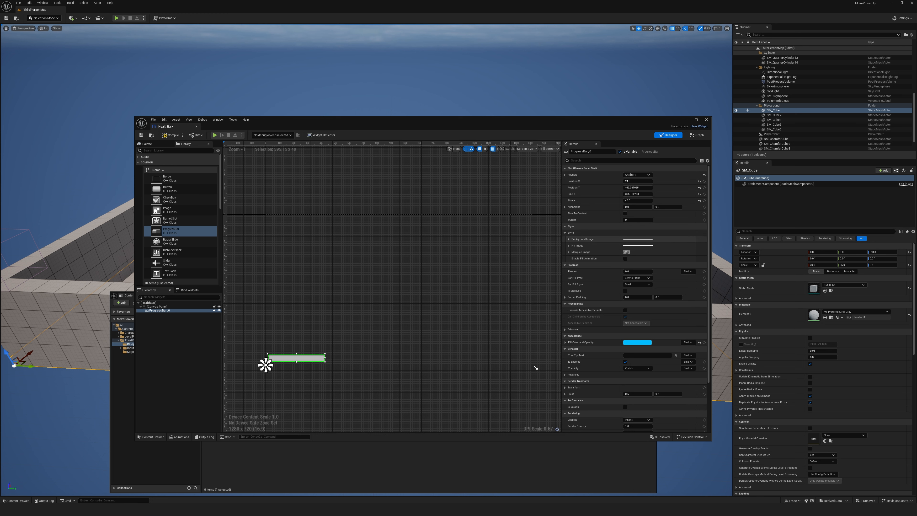
pyautogui.click(568, 239)
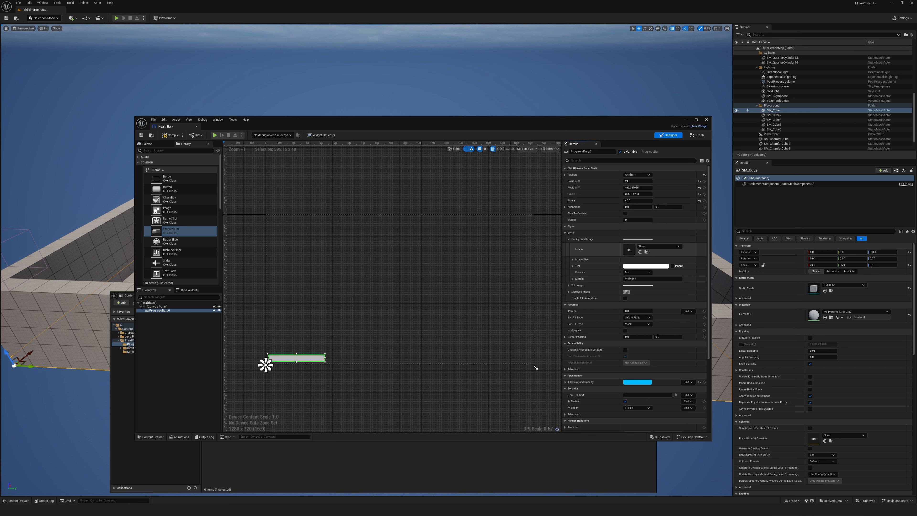
pyautogui.click(518, 462)
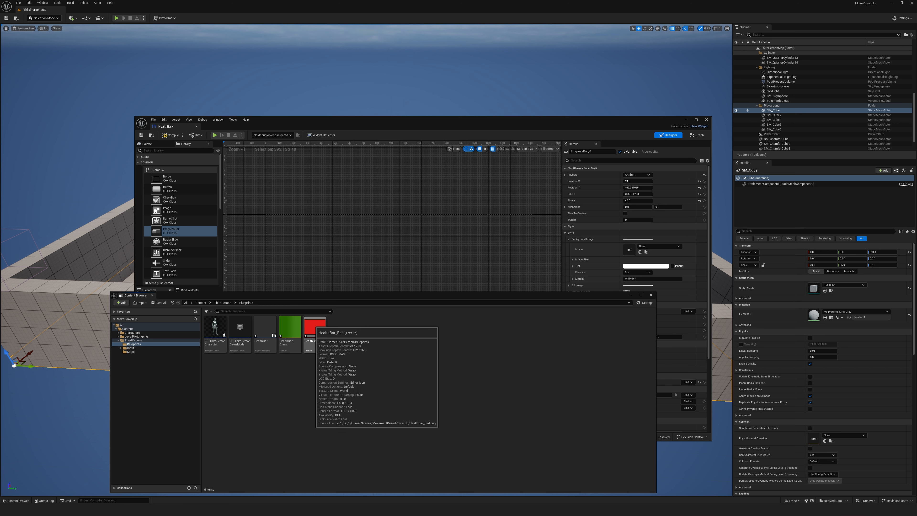
pyautogui.moveTo(314, 327)
pyautogui.mouseDown()
pyautogui.moveTo(429, 317)
pyautogui.moveTo(633, 255)
pyautogui.mouseUp()
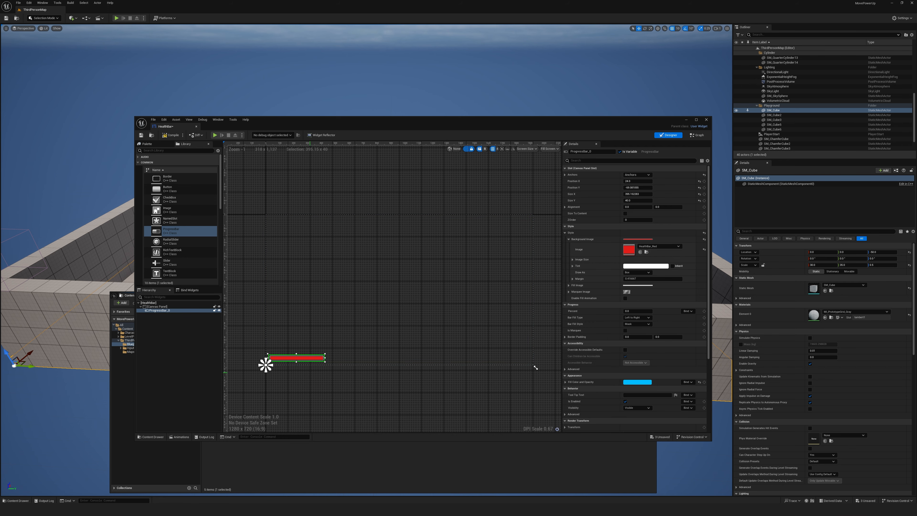
# Assign the HealthBar_Green texture as the progress bar's fill image.
pyautogui.scroll(5, 265, 365)
pyautogui.scroll(3, 311, 378)
pyautogui.moveTo(258, 363); pyautogui.dragTo(365, 371, button='right')
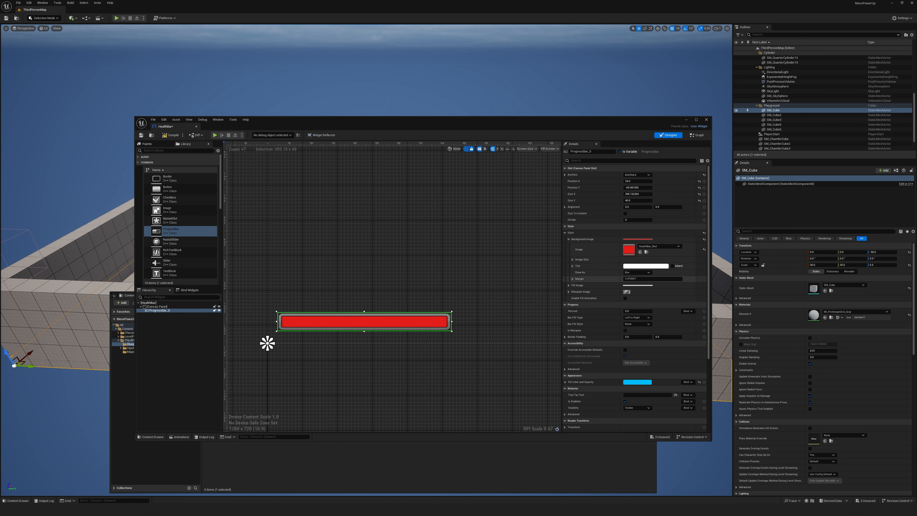
pyautogui.click(569, 285)
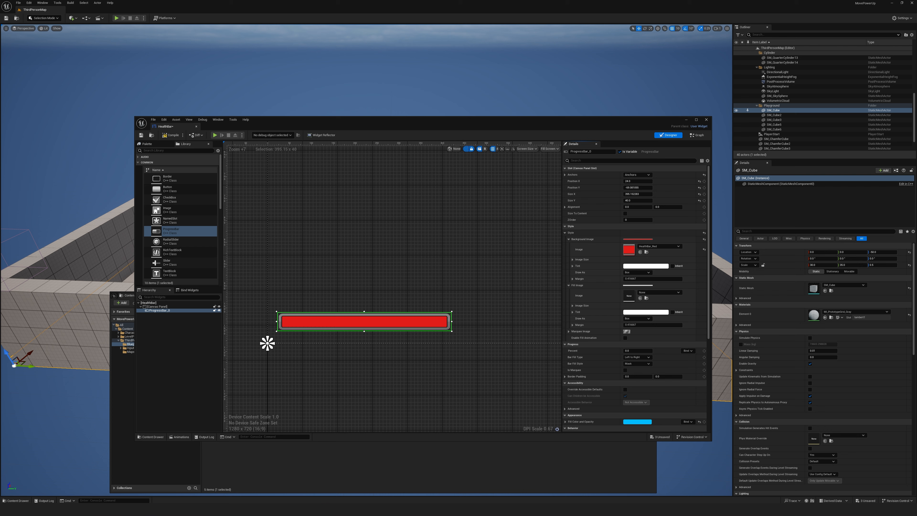
pyautogui.click(469, 464)
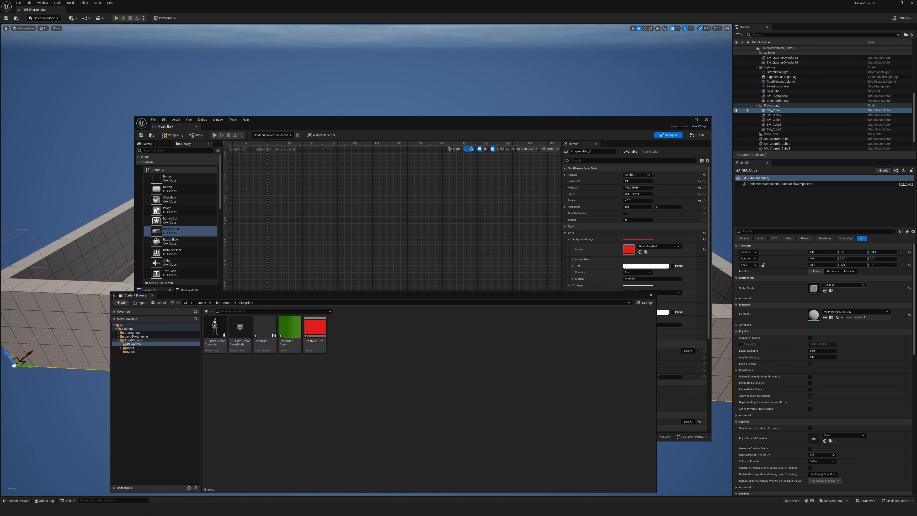
pyautogui.moveTo(455, 125); pyautogui.dragTo(464, 65)
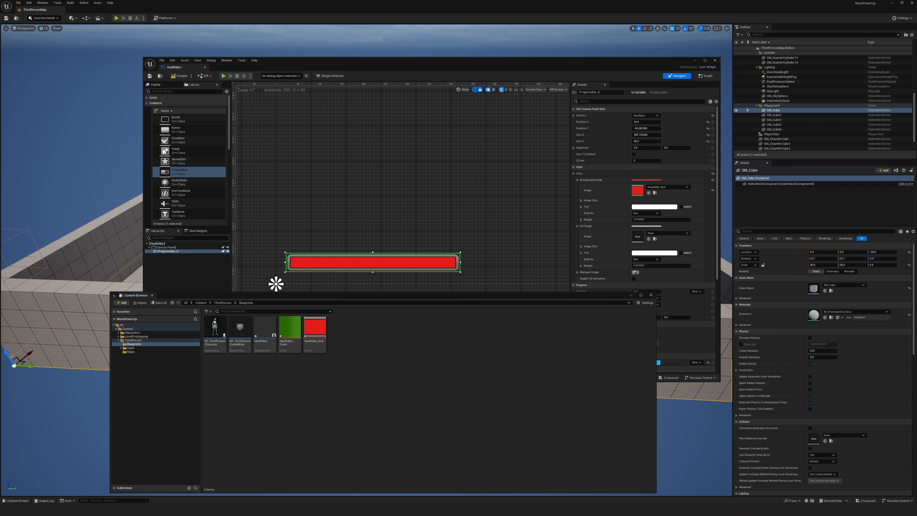
pyautogui.moveTo(418, 295); pyautogui.dragTo(430, 310)
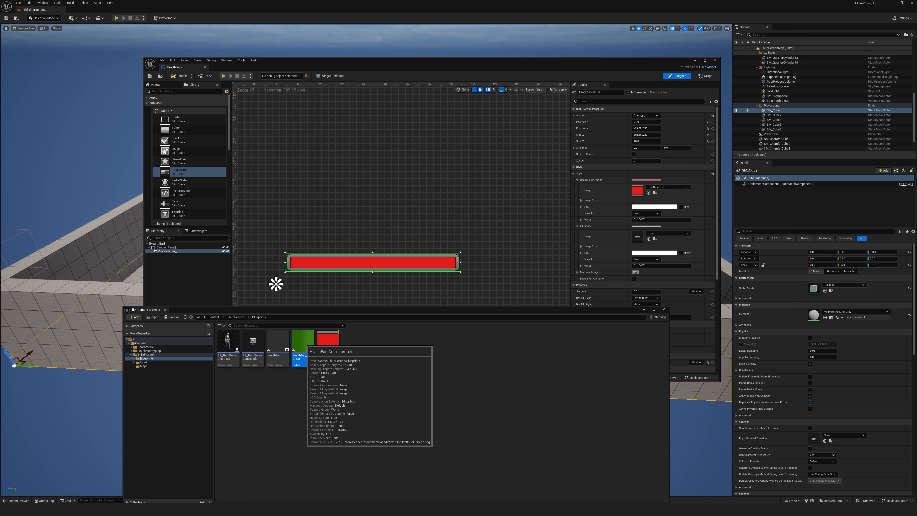
pyautogui.moveTo(302, 342)
pyautogui.mouseDown()
pyautogui.moveTo(577, 269)
pyautogui.moveTo(638, 236)
pyautogui.mouseUp()
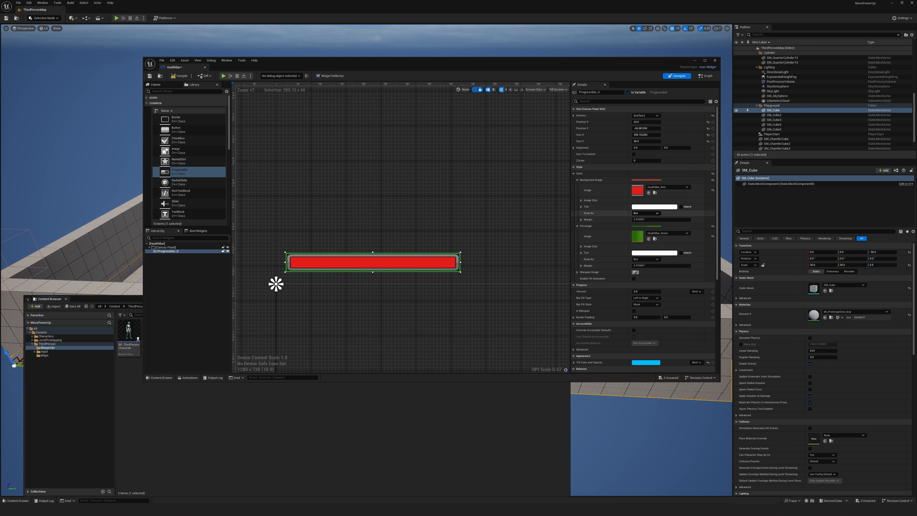
# Set Draw As to Image for both the background image and the fill image.
pyautogui.click(645, 213)
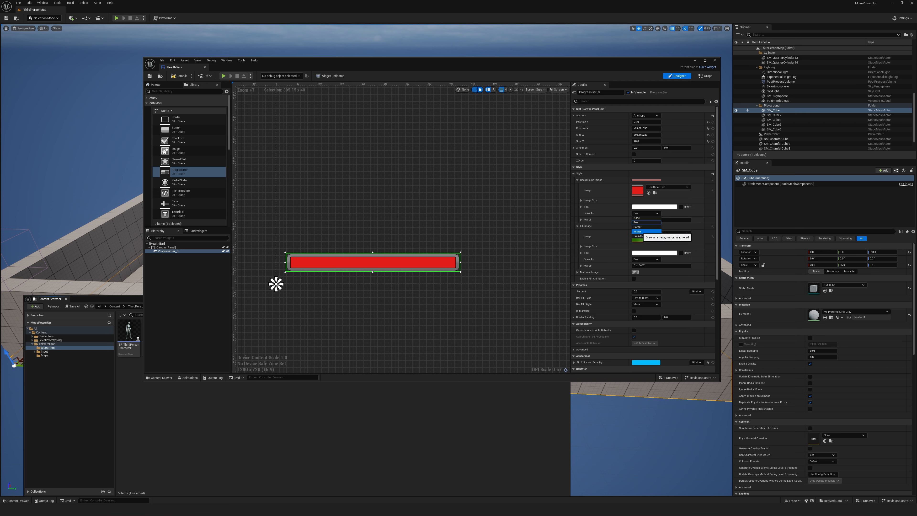
pyautogui.click(642, 232)
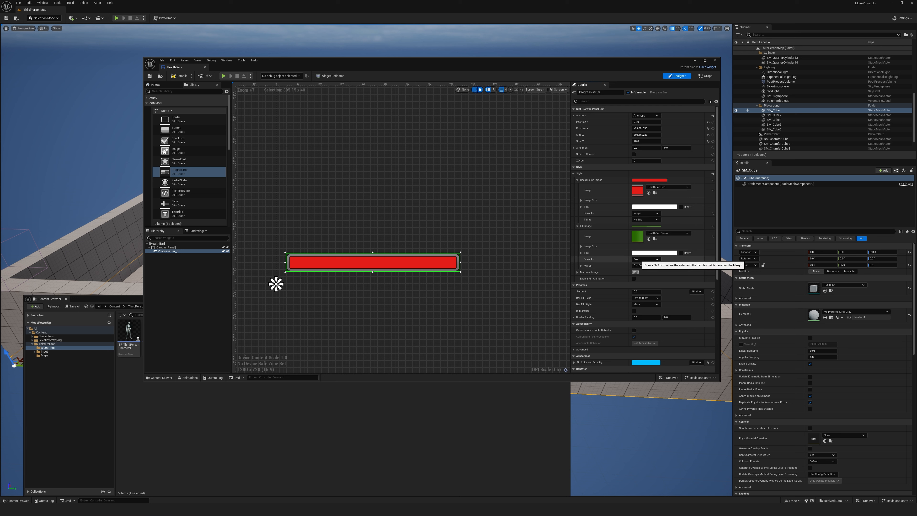
pyautogui.click(646, 259)
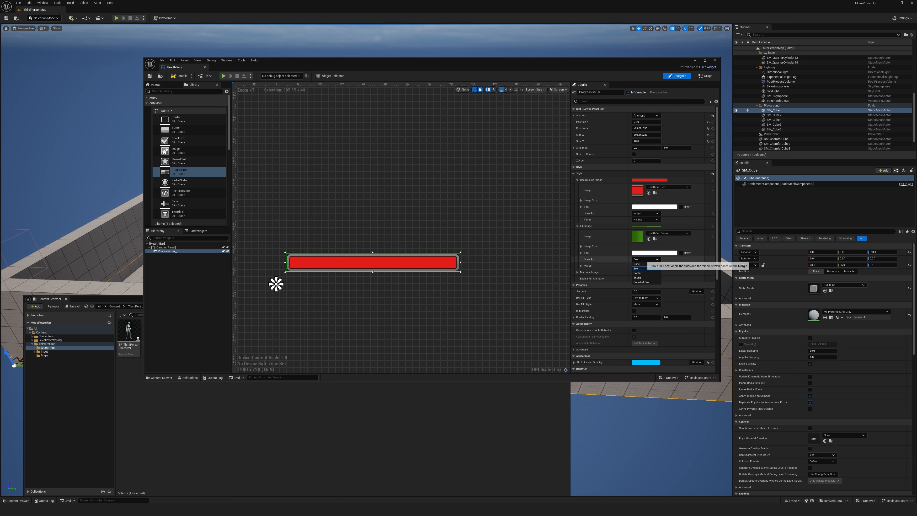
pyautogui.click(637, 277)
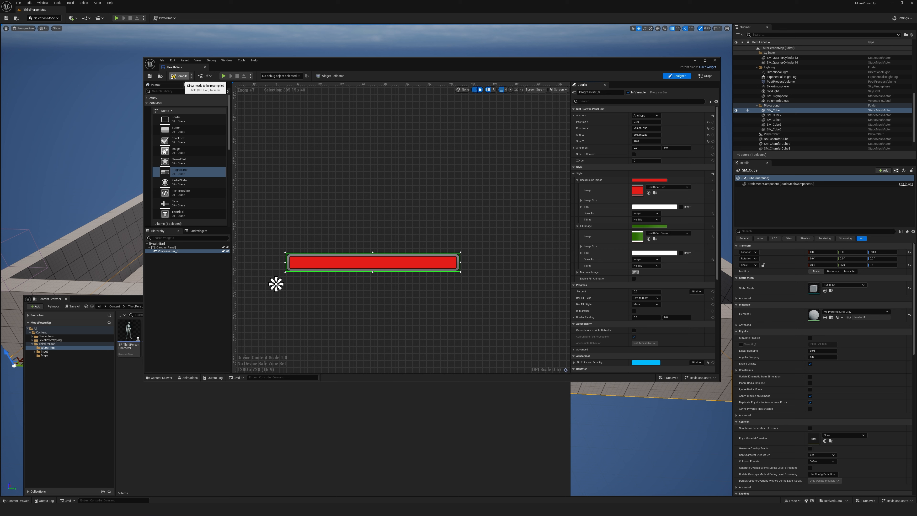
# Compile the HealthBar widget and save all assets, and open the BP_ThirdPersonCharacter blueprint.
pyautogui.click(179, 76)
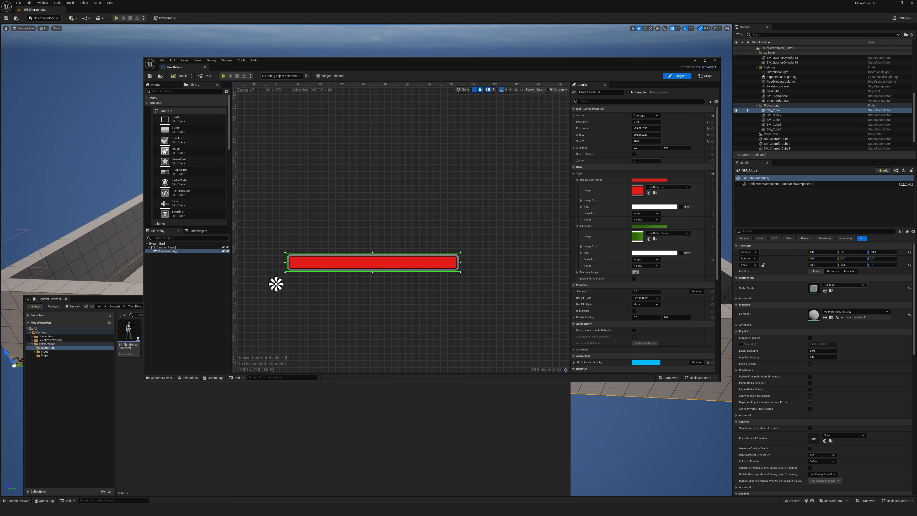
pyautogui.click(150, 76)
pyautogui.click(394, 422)
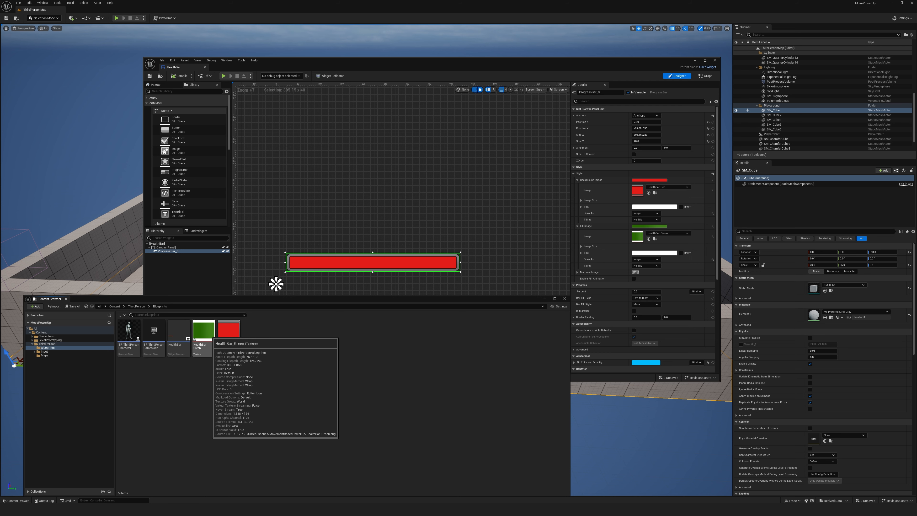
pyautogui.hotkey('ctrl', 'shift', 's')
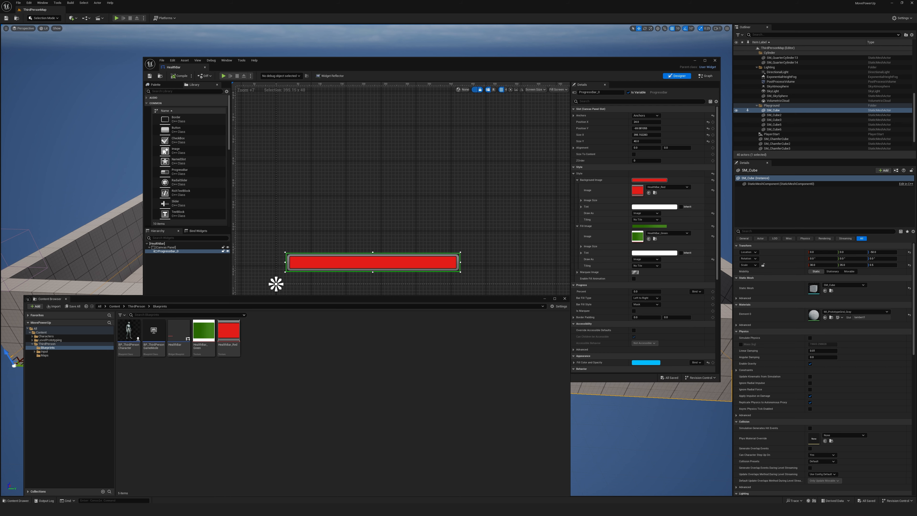
pyautogui.doubleClick(128, 332)
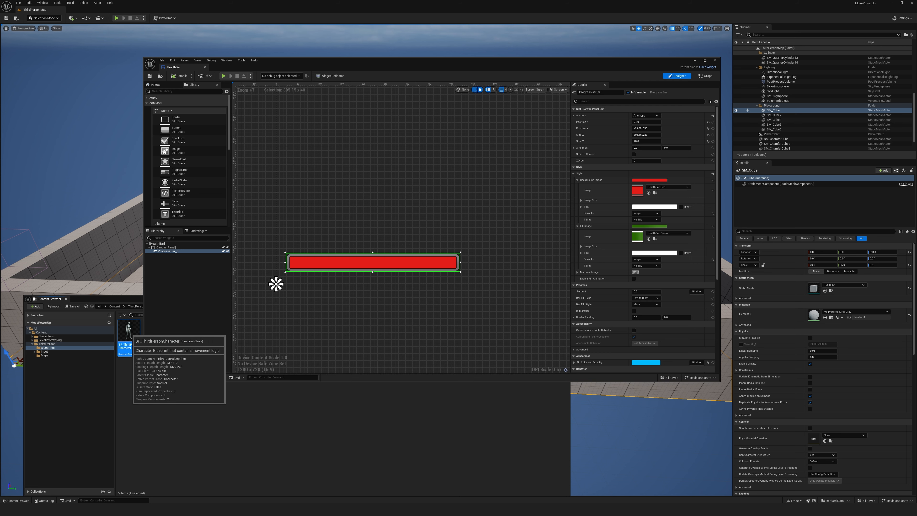
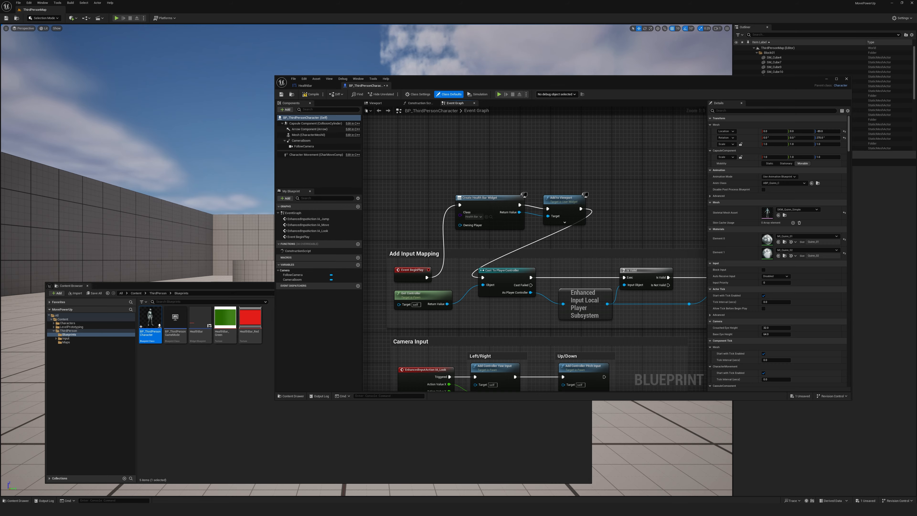
# Clear the blueprint editor from view and run the character around in play mode to check the on-screen health bar.
pyautogui.moveTo(808, 78); pyautogui.dragTo(794, 91)
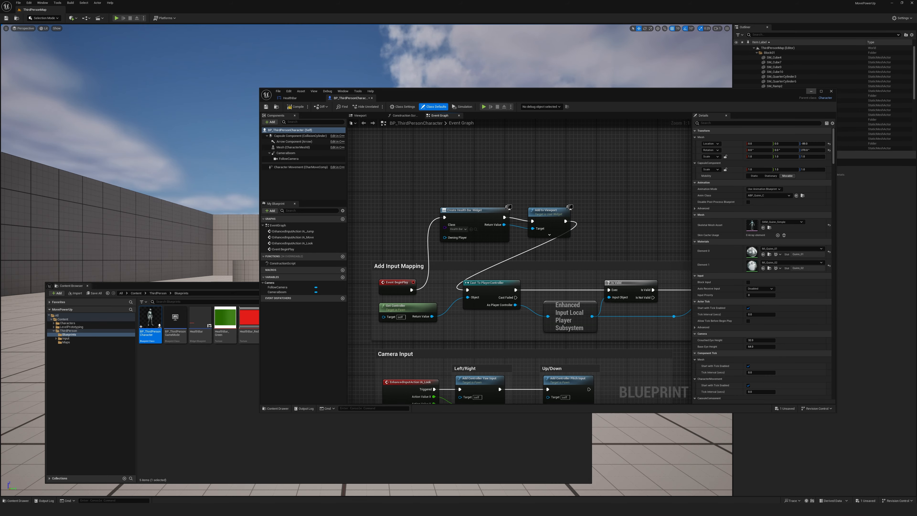
pyautogui.click(811, 91)
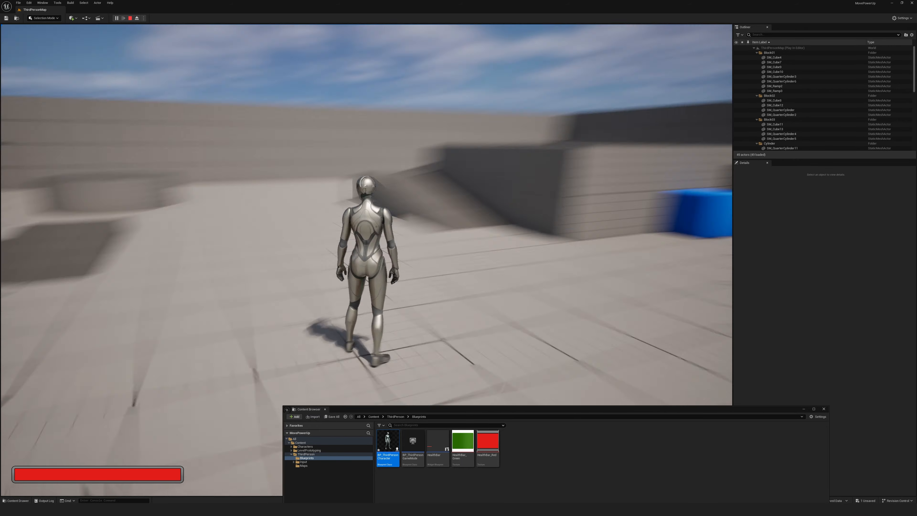
pyautogui.press('w')
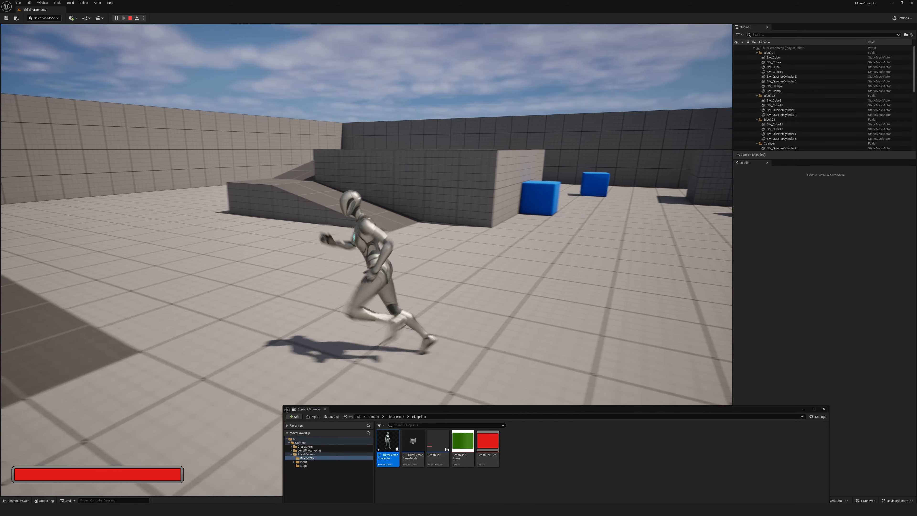
pyautogui.press('w')
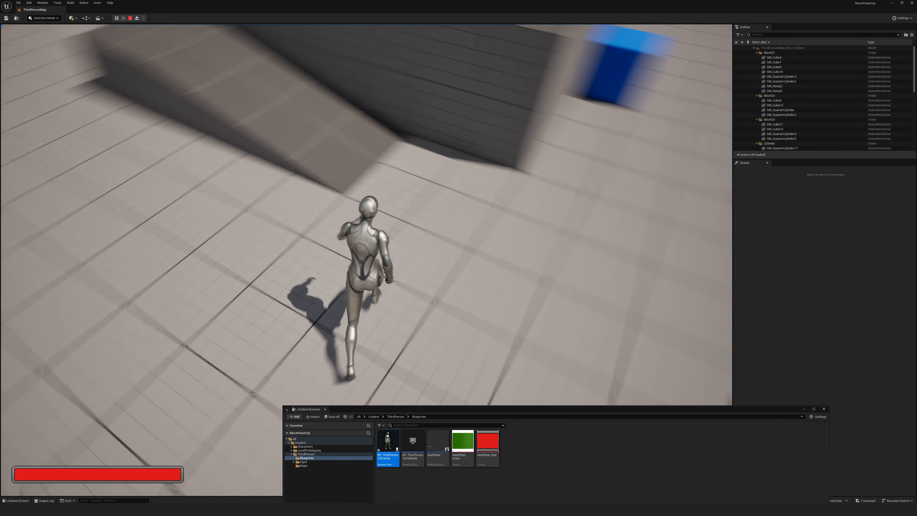
pyautogui.press('w')
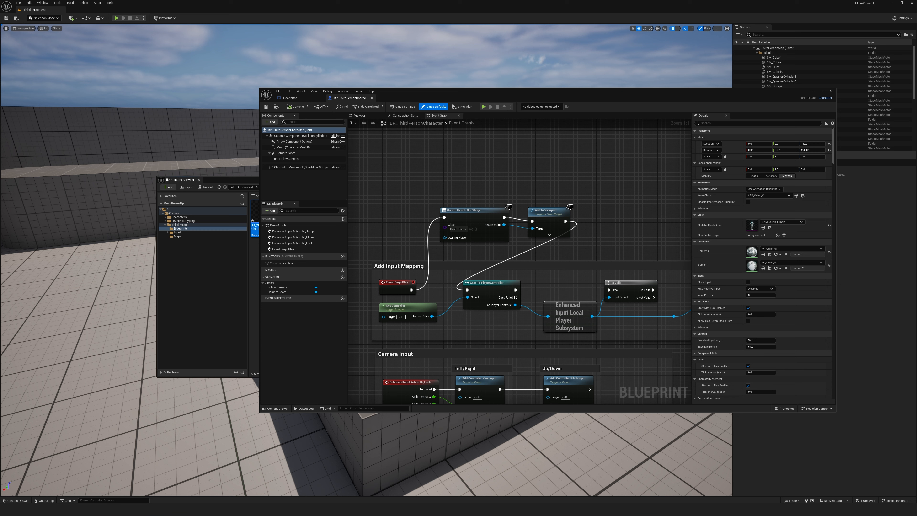
# Rearrange the blueprint editor and Content Browser windows so the blueprint graph and the asset folder are both reachable.
pyautogui.moveTo(505, 93); pyautogui.dragTo(495, 46)
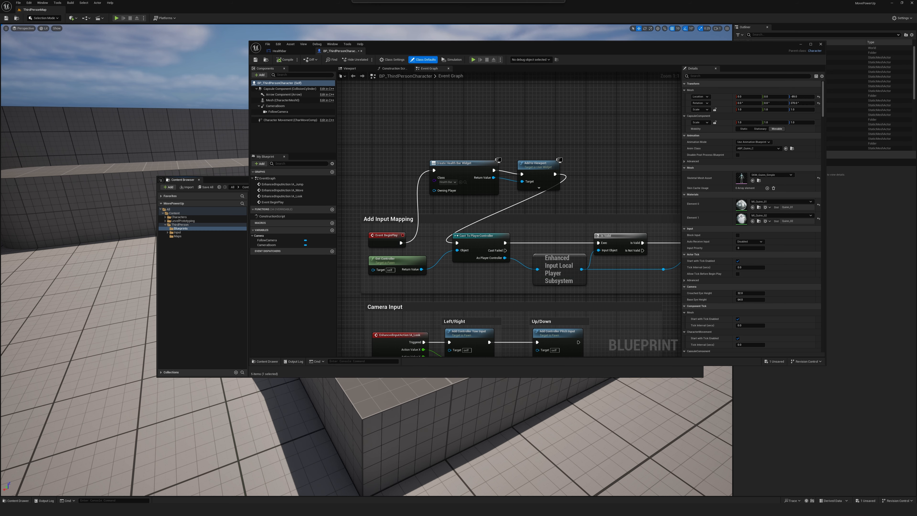
pyautogui.click(224, 180)
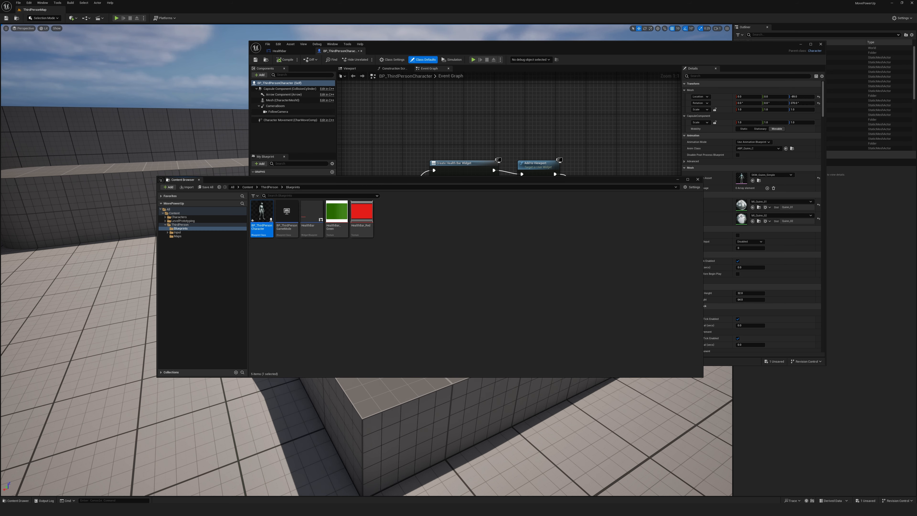
pyautogui.moveTo(334, 182); pyautogui.dragTo(202, 290)
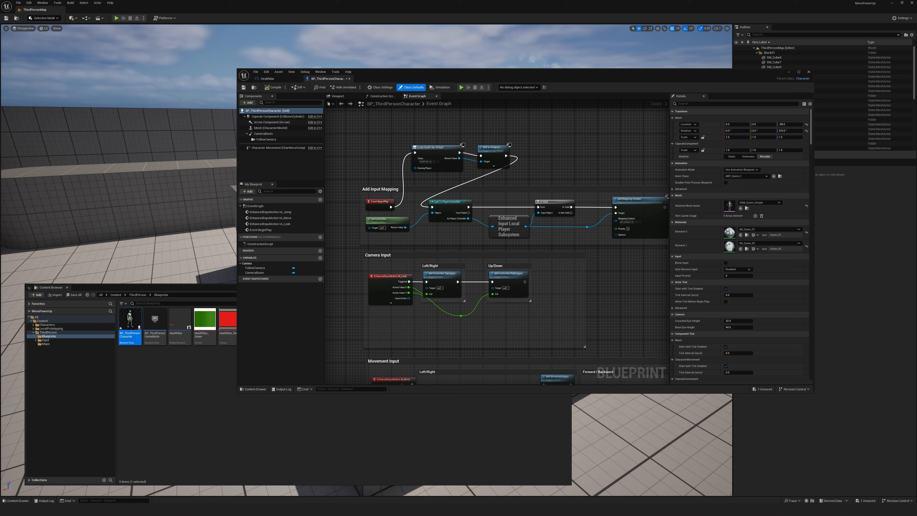
# Add a variable named Health to the character blueprint and set its type to Float.
pyautogui.moveTo(361, 173); pyautogui.dragTo(370, 173, button='right')
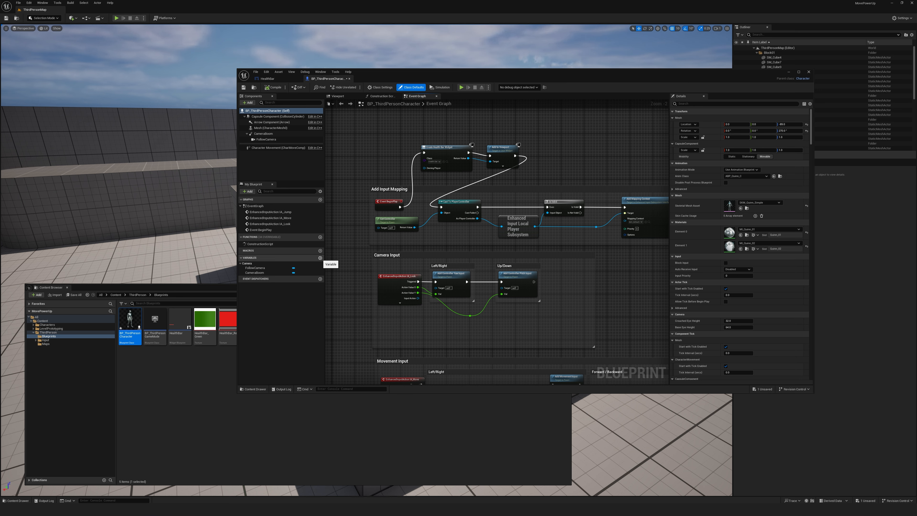
pyautogui.click(320, 258)
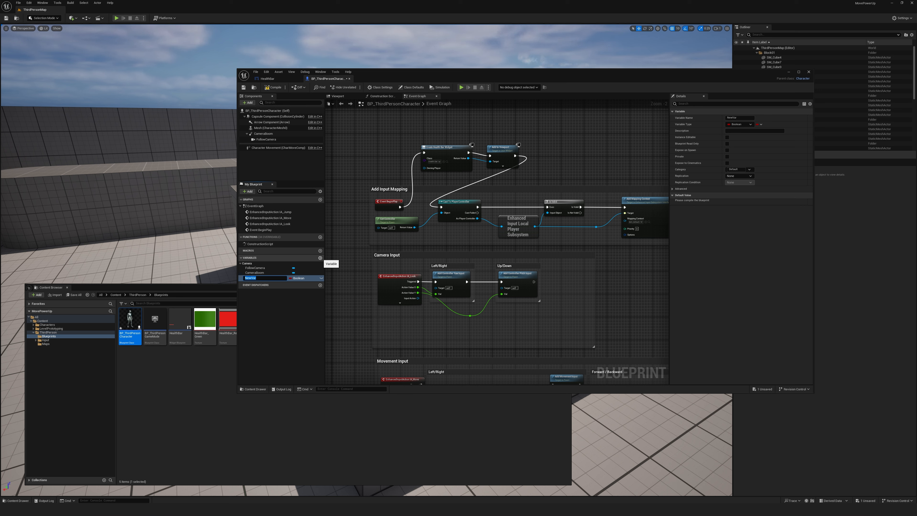
pyautogui.write('Health')
pyautogui.press('Return')
pyautogui.click(298, 278)
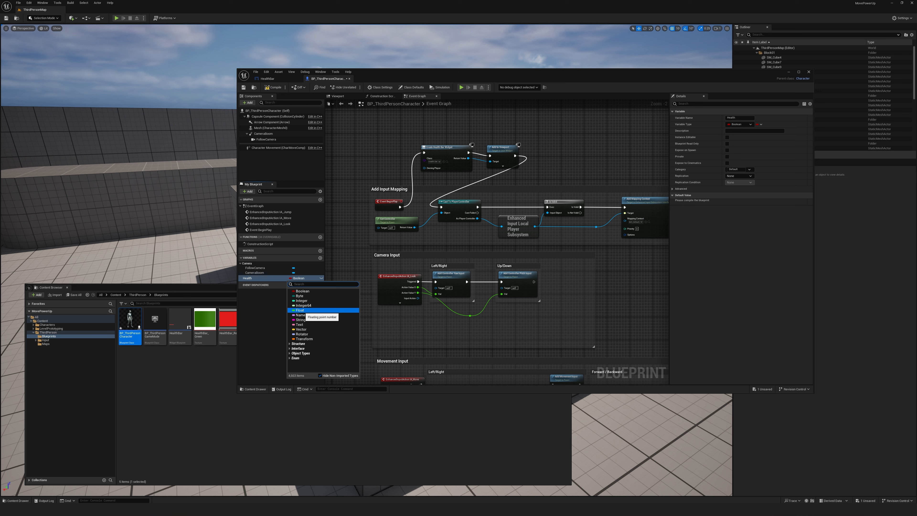
pyautogui.click(299, 310)
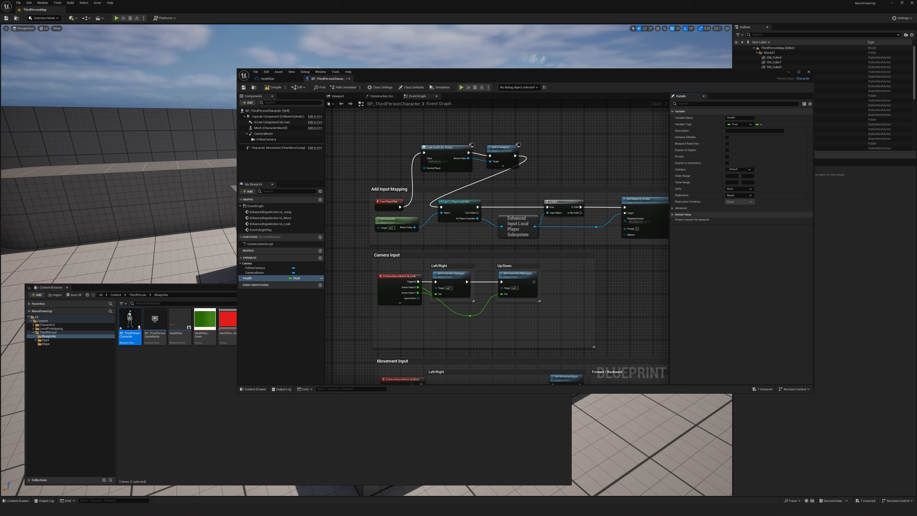
# Compile the blueprint, set the Health variable's default value to 100, and save.
pyautogui.click(273, 87)
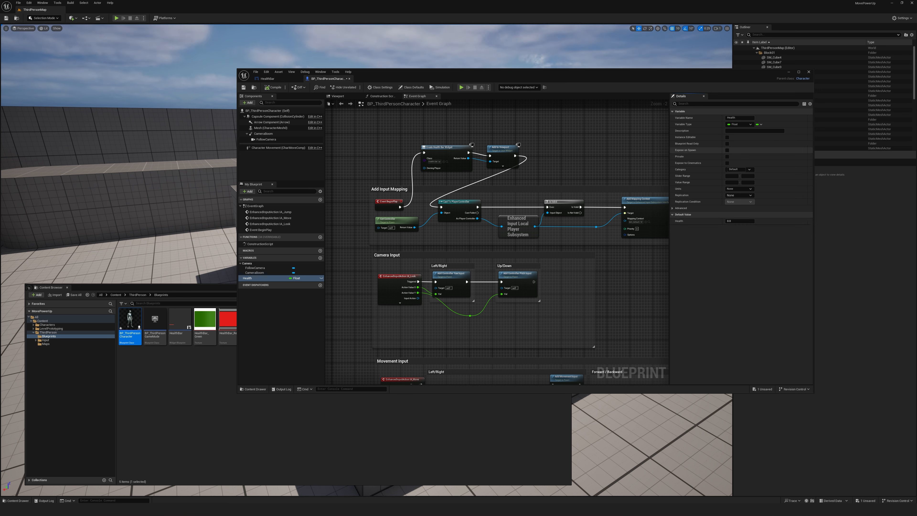
pyautogui.click(739, 221)
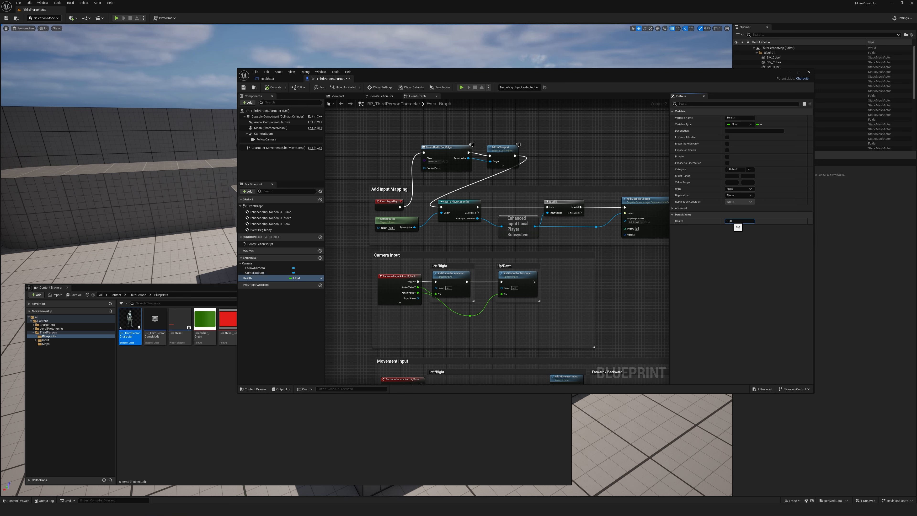
pyautogui.press('Return')
pyautogui.click(740, 263)
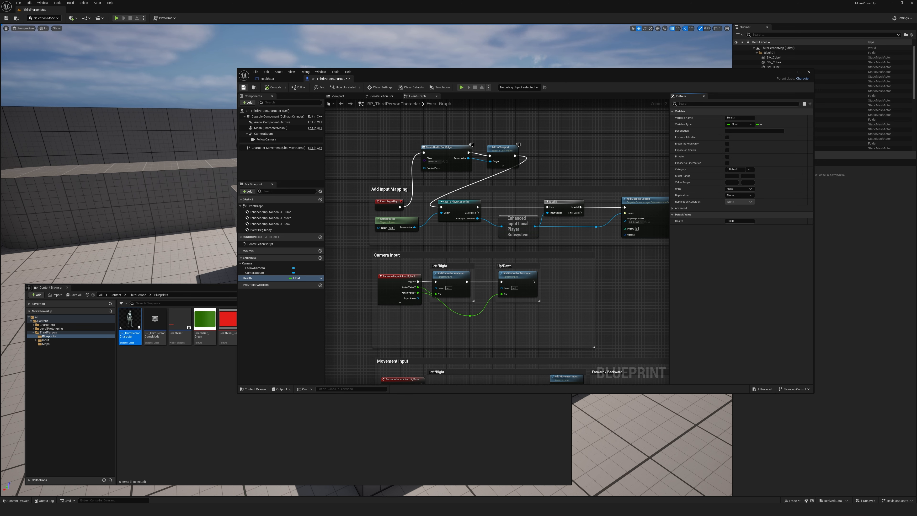
pyautogui.hotkey('ctrl', 's')
pyautogui.moveTo(505, 184); pyautogui.dragTo(511, 225, button='right')
pyautogui.moveTo(547, 176)
pyautogui.mouseDown(button='right')
pyautogui.moveTo(551, 203)
pyautogui.moveTo(538, 191)
pyautogui.mouseUp(button='right')
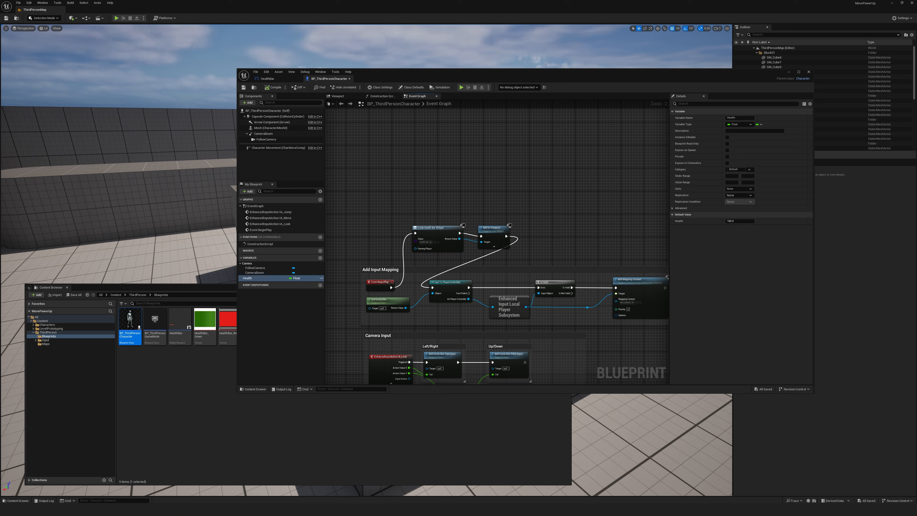
pyautogui.rightClick(402, 151)
pyautogui.write('f')
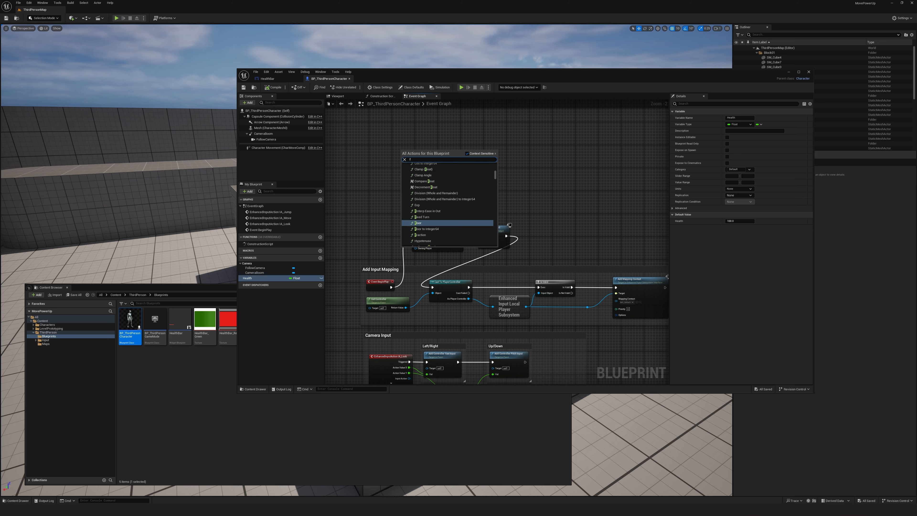
pyautogui.press('Escape')
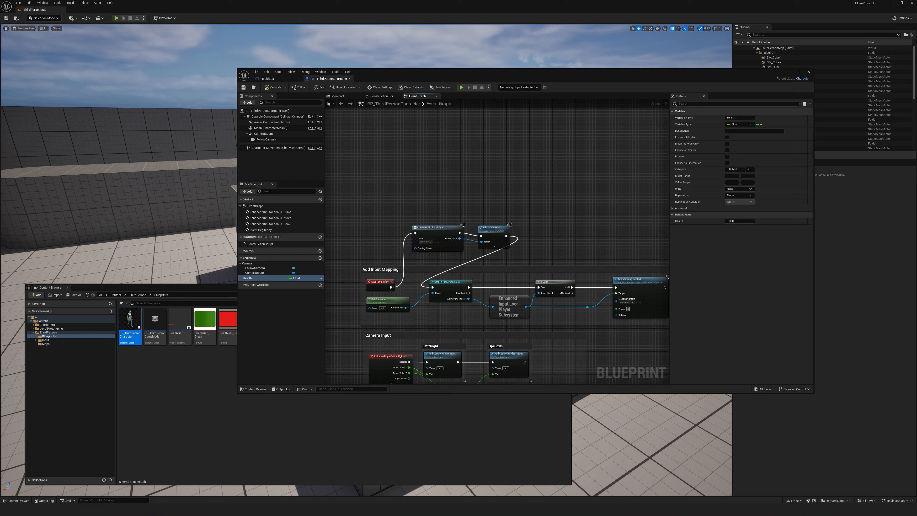
# Add an F keyboard event above the health bar widget nodes and connect its Pressed output to a Set Health node.
pyautogui.rightClick(389, 150)
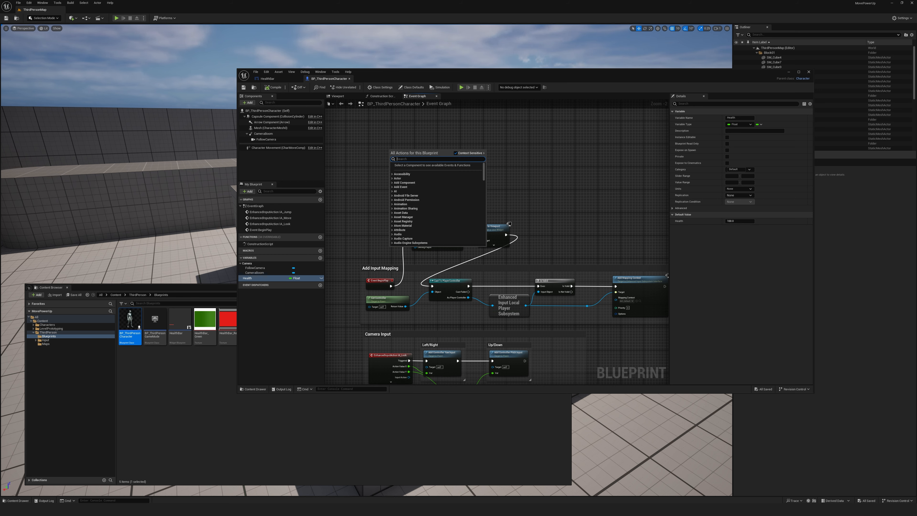
pyautogui.write('f key')
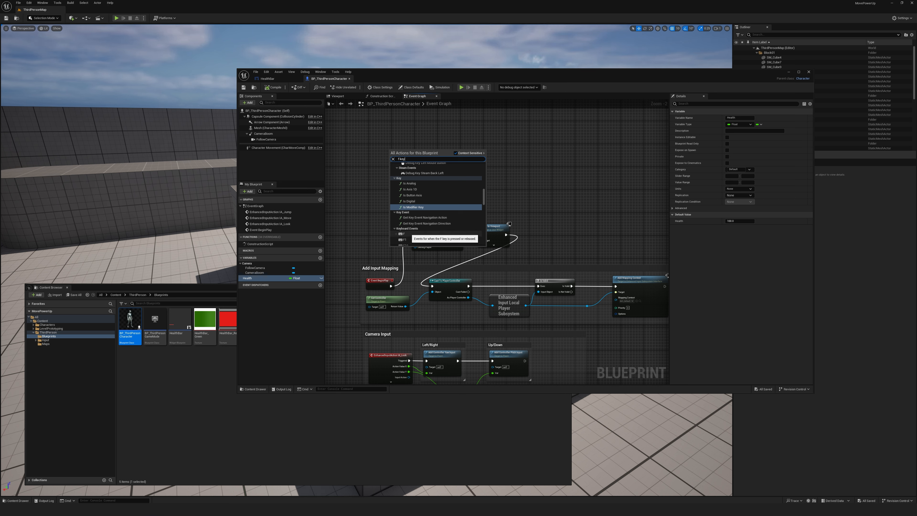
pyautogui.click(402, 234)
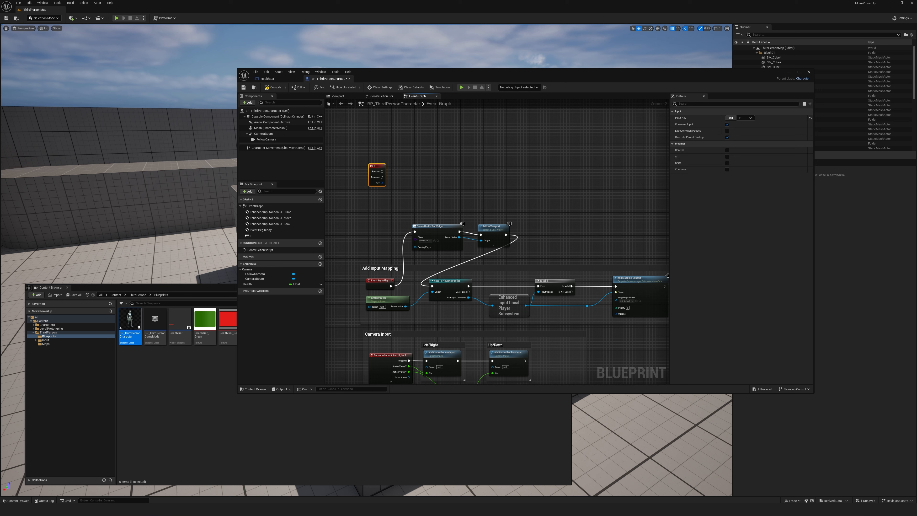
pyautogui.moveTo(382, 171); pyautogui.dragTo(415, 176)
pyautogui.write('set heal')
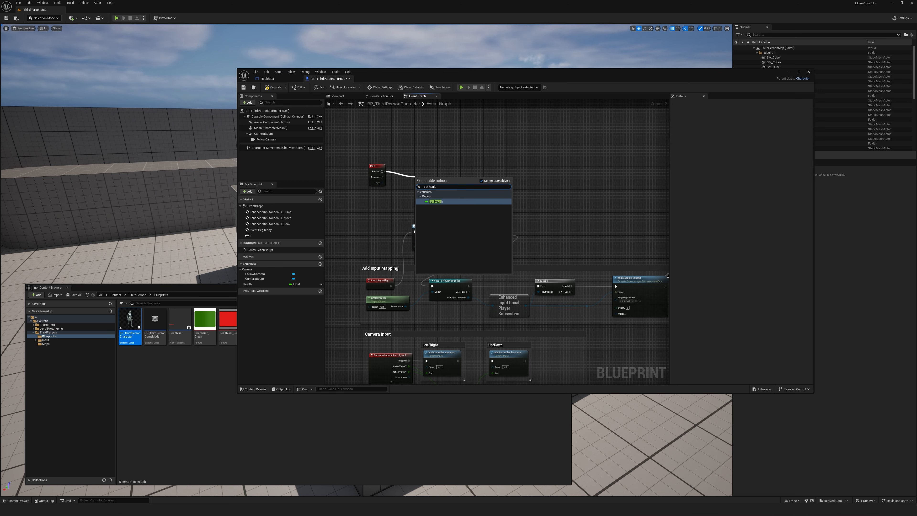
pyautogui.write('t')
pyautogui.press('Return')
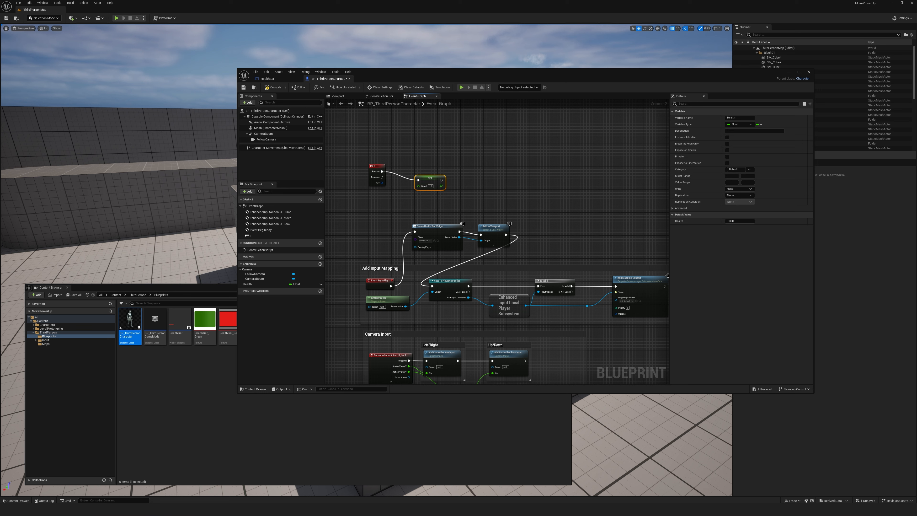
# Add a Print String node after Set Health that prints the Health value, and compile and save the blueprint.
pyautogui.moveTo(441, 180); pyautogui.dragTo(466, 176)
pyautogui.write('p')
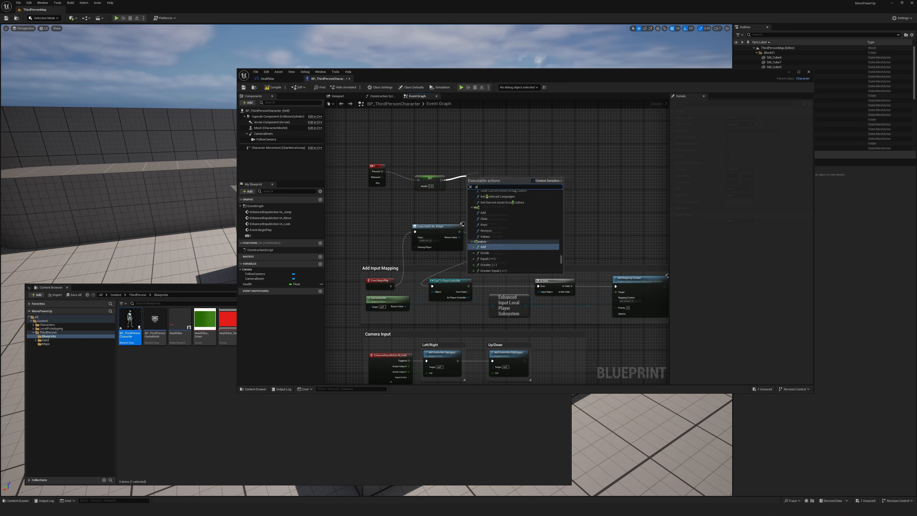
pyautogui.write('rint')
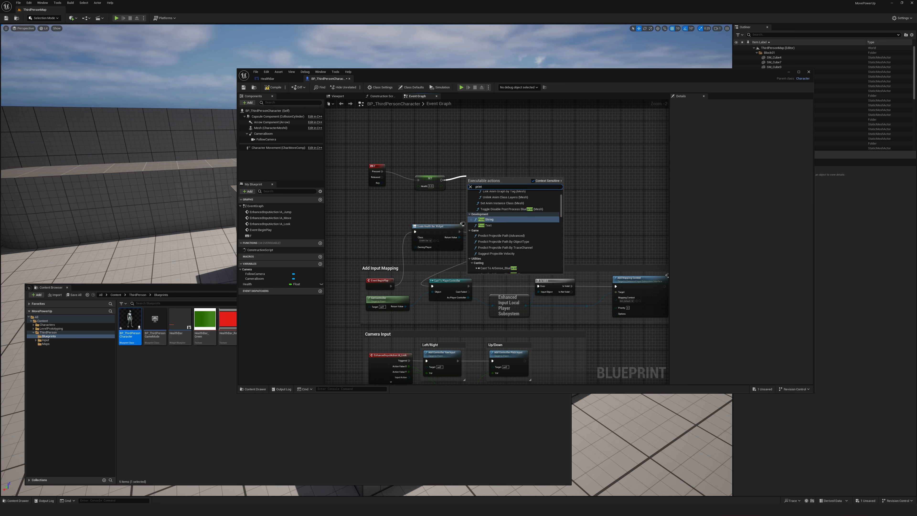
pyautogui.press('Return')
pyautogui.moveTo(376, 166); pyautogui.dragTo(387, 175)
pyautogui.click(273, 87)
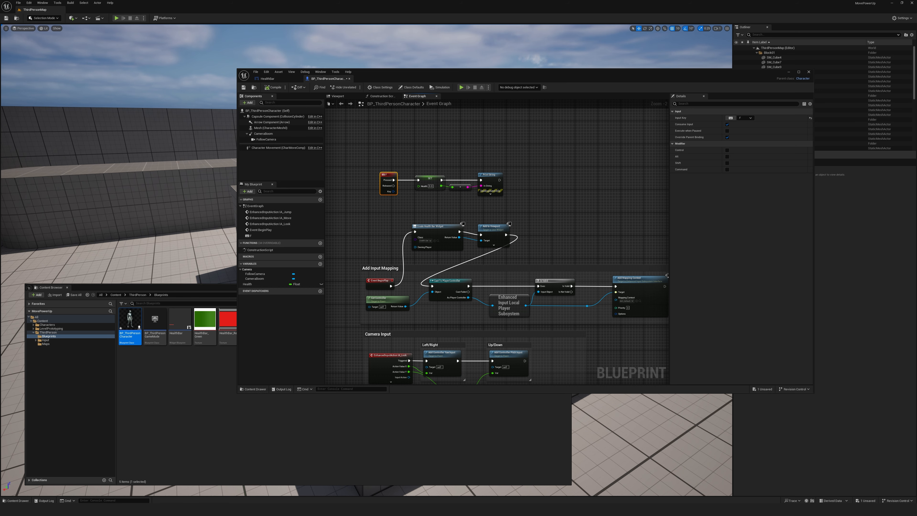
pyautogui.click(243, 88)
# Subtract 10 from a Get Health node and feed the result into the Set Health node.
pyautogui.moveTo(247, 284); pyautogui.dragTo(394, 216)
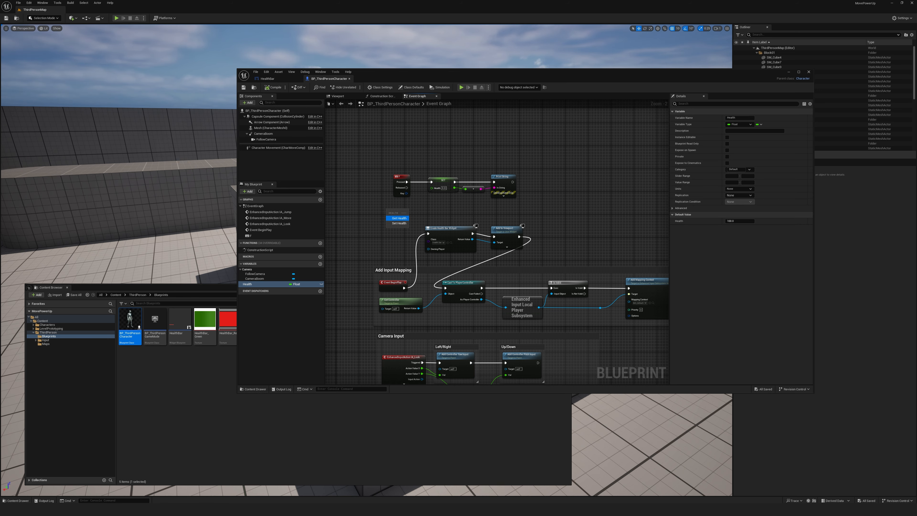
pyautogui.click(397, 217)
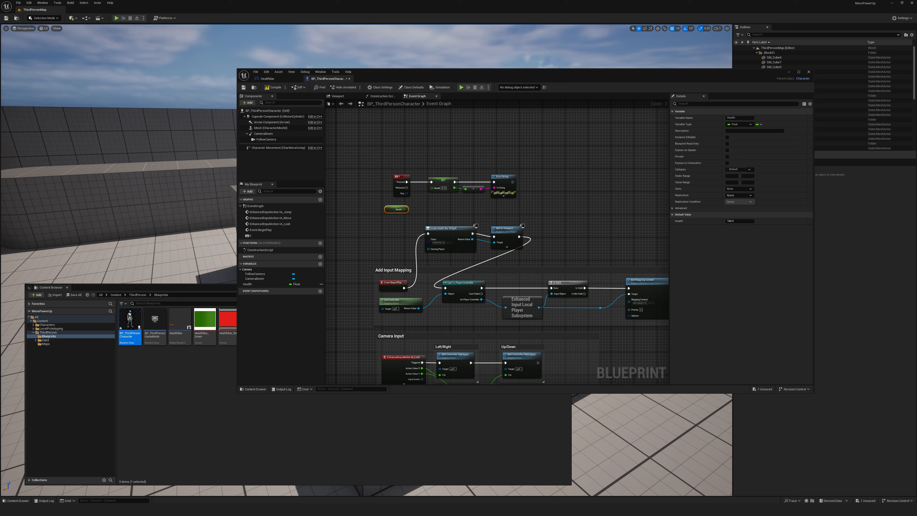
pyautogui.moveTo(404, 209); pyautogui.dragTo(432, 209)
pyautogui.write('sub')
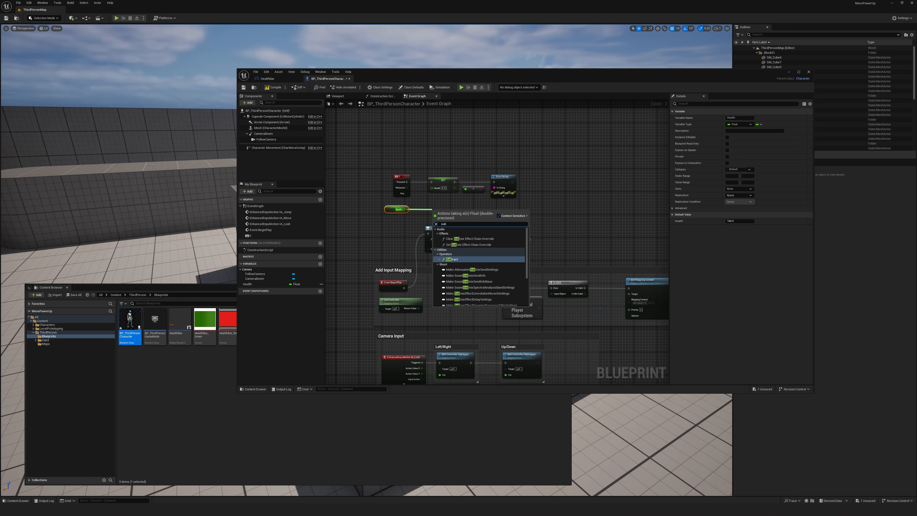
pyautogui.press('Return')
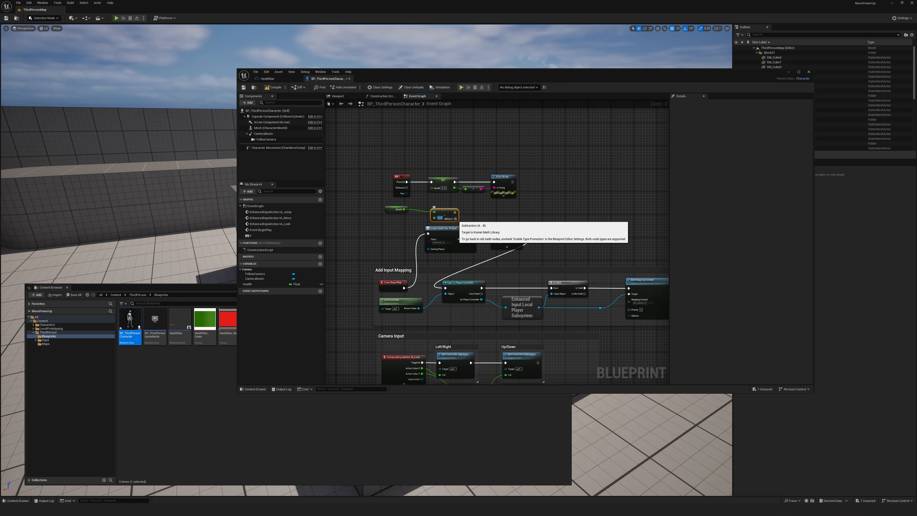
pyautogui.write('10.0')
pyautogui.moveTo(456, 212); pyautogui.dragTo(432, 188)
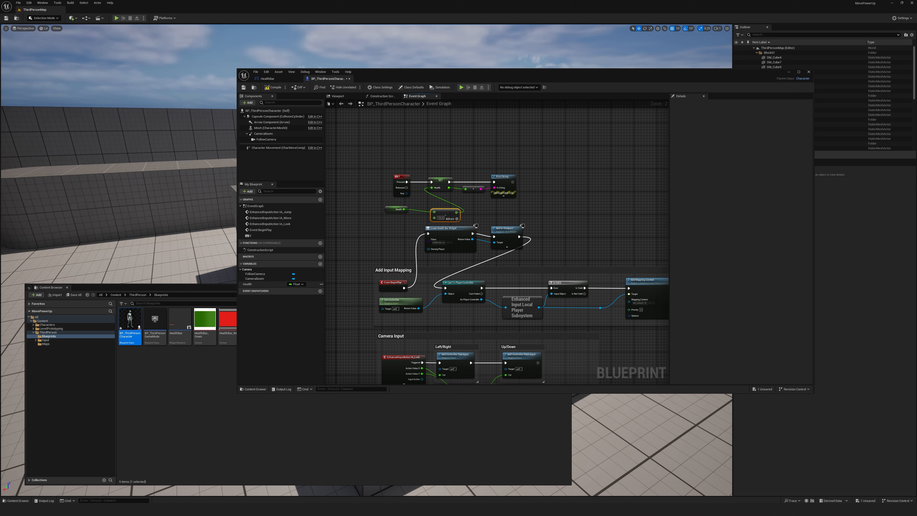
# Move the F key node chain up away from the widget nodes and space its nodes out to make room.
pyautogui.click(296, 284)
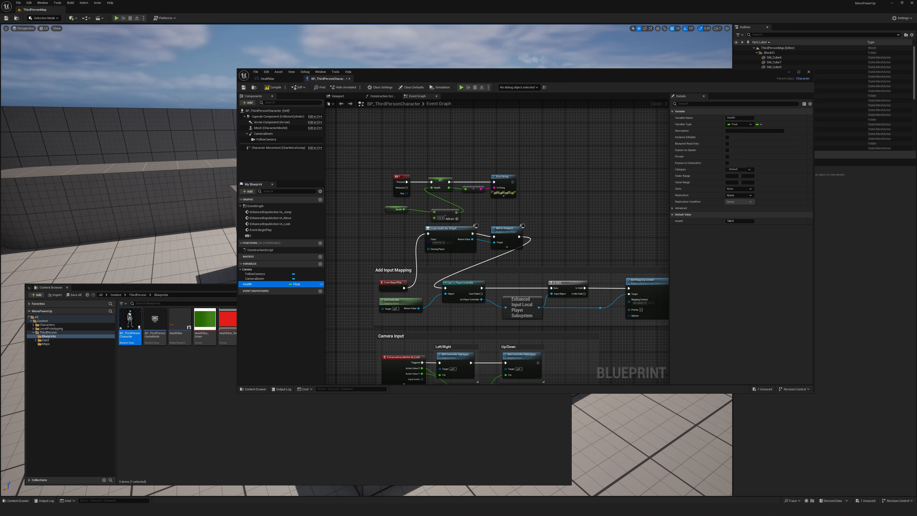
pyautogui.scroll(2, 493, 198)
pyautogui.moveTo(500, 212); pyautogui.dragTo(566, 263, button='right')
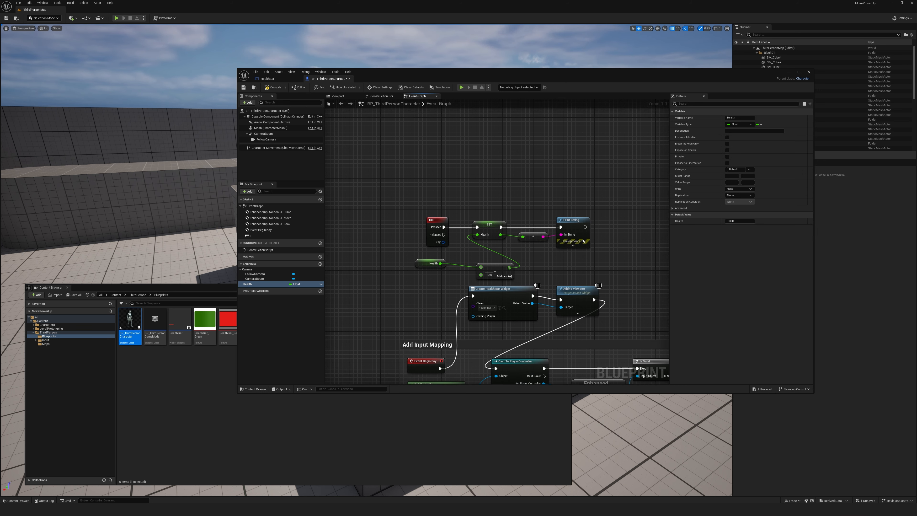
pyautogui.moveTo(418, 209); pyautogui.dragTo(619, 273)
pyautogui.moveTo(577, 220); pyautogui.dragTo(578, 181)
pyautogui.click(552, 225)
pyautogui.moveTo(411, 217)
pyautogui.mouseDown()
pyautogui.moveTo(506, 236)
pyautogui.moveTo(483, 225)
pyautogui.mouseUp()
pyautogui.click(391, 217)
pyautogui.moveTo(411, 224); pyautogui.dragTo(430, 227)
pyautogui.click(437, 248)
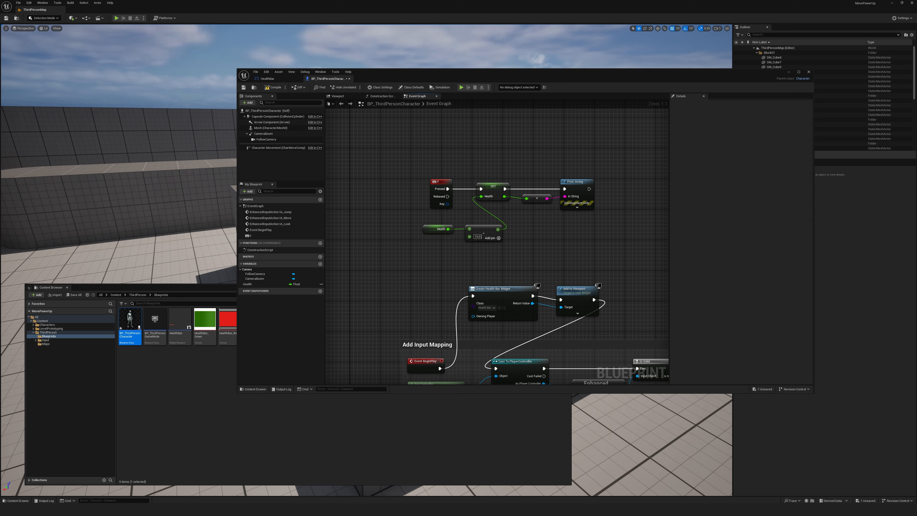
pyautogui.moveTo(436, 182); pyautogui.dragTo(398, 181)
pyautogui.click(430, 210)
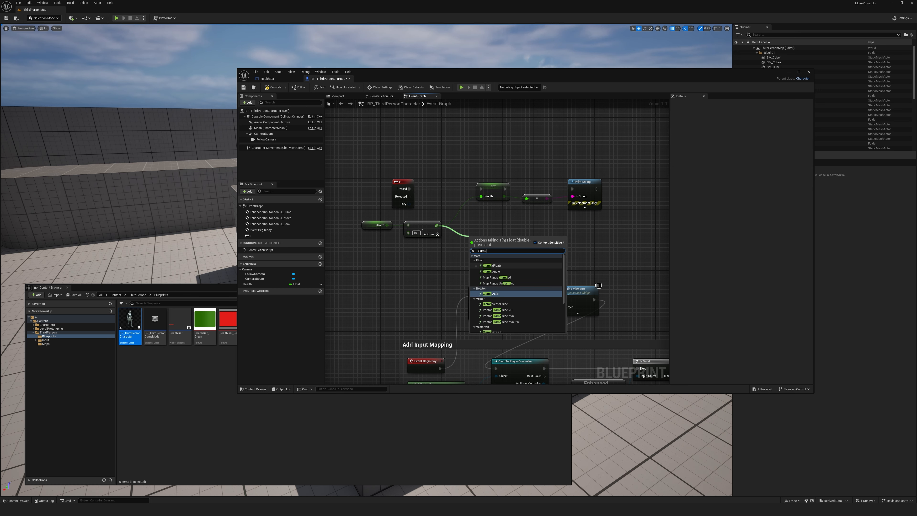
# Insert a Clamp (Float) node with Max 100 between the subtraction and the Set Health input.
pyautogui.press('Return')
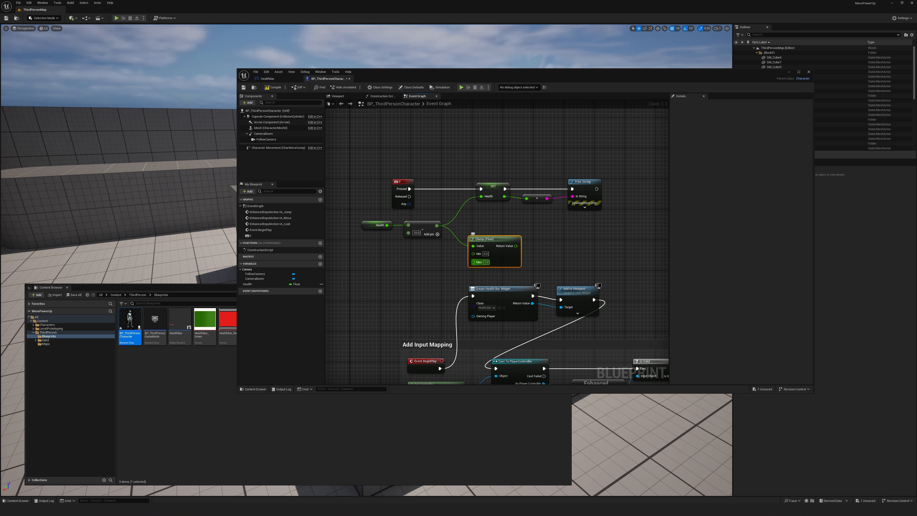
pyautogui.click(486, 262)
pyautogui.write('100')
pyautogui.press('Return')
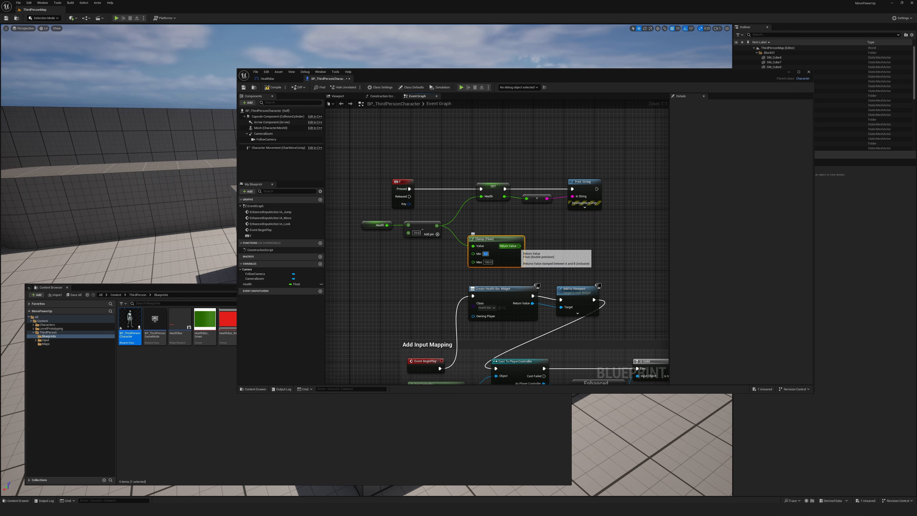
pyautogui.moveTo(518, 246)
pyautogui.mouseDown()
pyautogui.moveTo(448, 210)
pyautogui.moveTo(481, 196)
pyautogui.mouseUp()
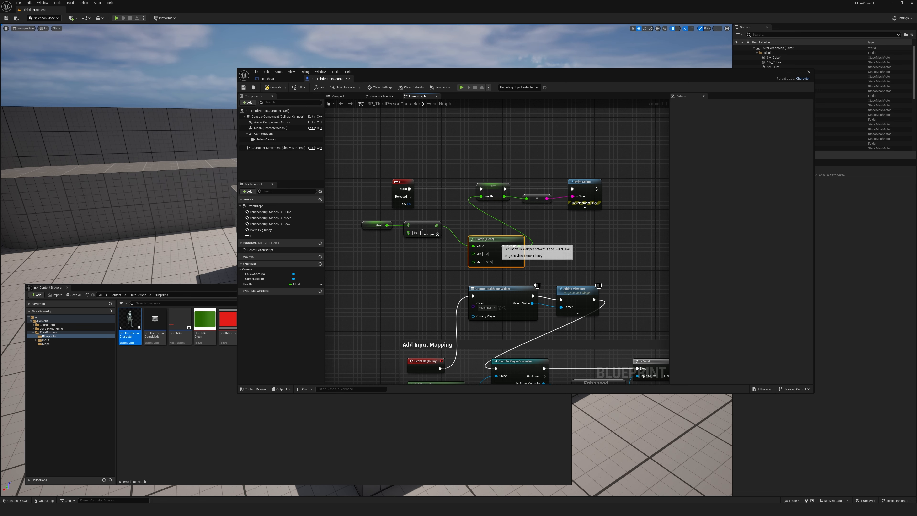
pyautogui.moveTo(500, 244); pyautogui.dragTo(485, 228)
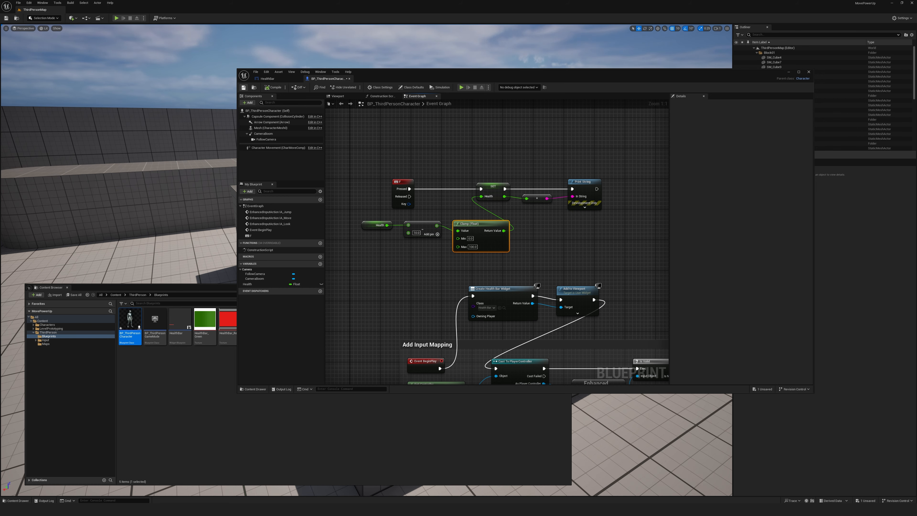
# Save the character blueprint and play-test the health reduction in the level, ending the play session when done.
pyautogui.click(243, 87)
pyautogui.moveTo(394, 75); pyautogui.dragTo(390, 84)
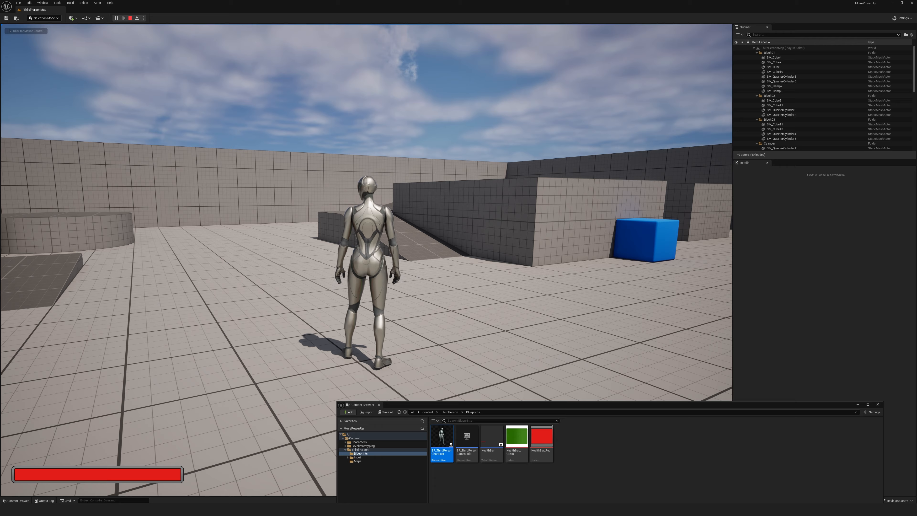
pyautogui.click(366, 260)
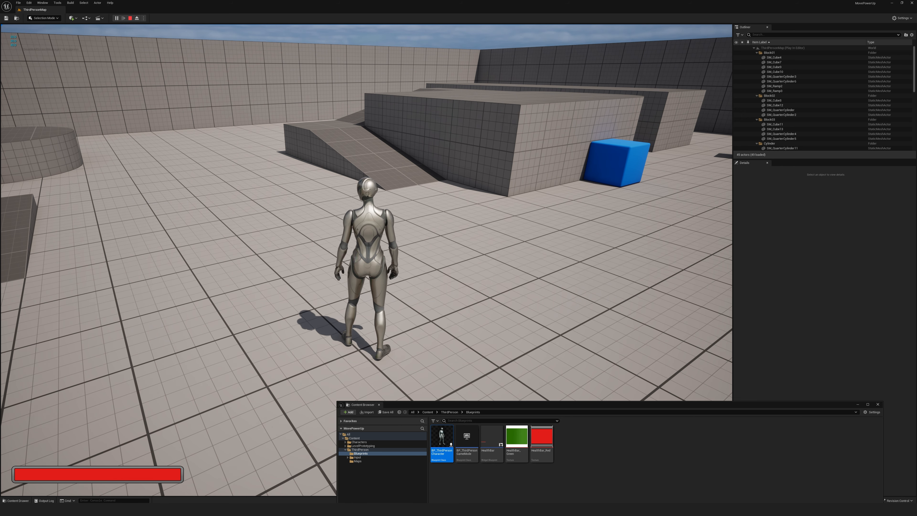
pyautogui.press('Escape')
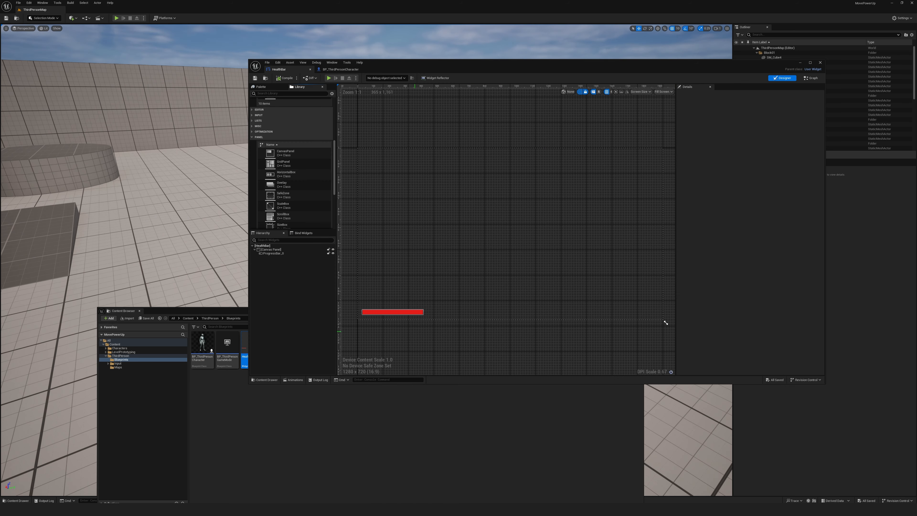
# Create a new binding function for the Percent property of the progress bar in the HealthBar widget.
pyautogui.click(361, 315)
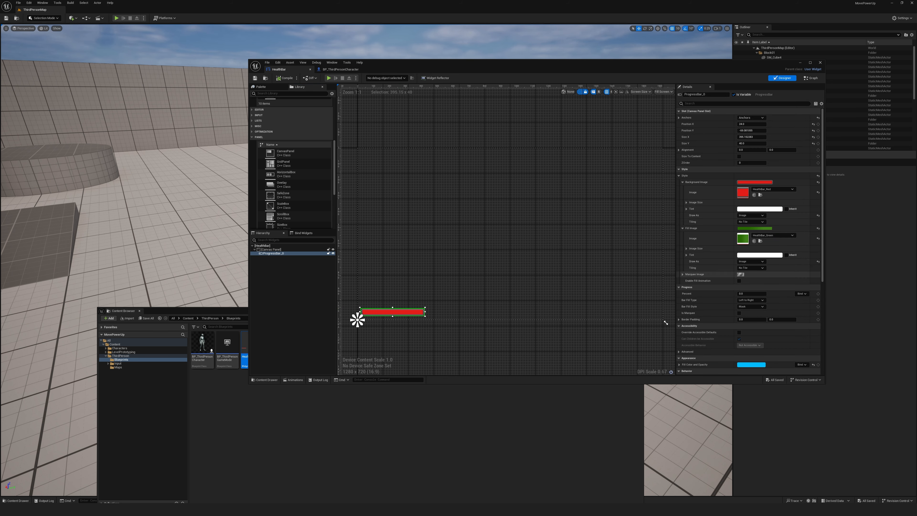
pyautogui.scroll(-2, 707, 255)
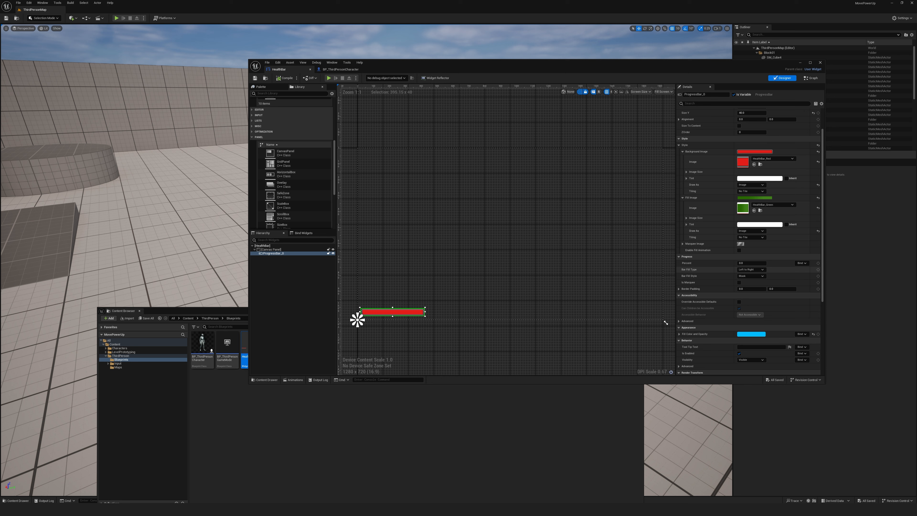
pyautogui.scroll(-5, 747, 252)
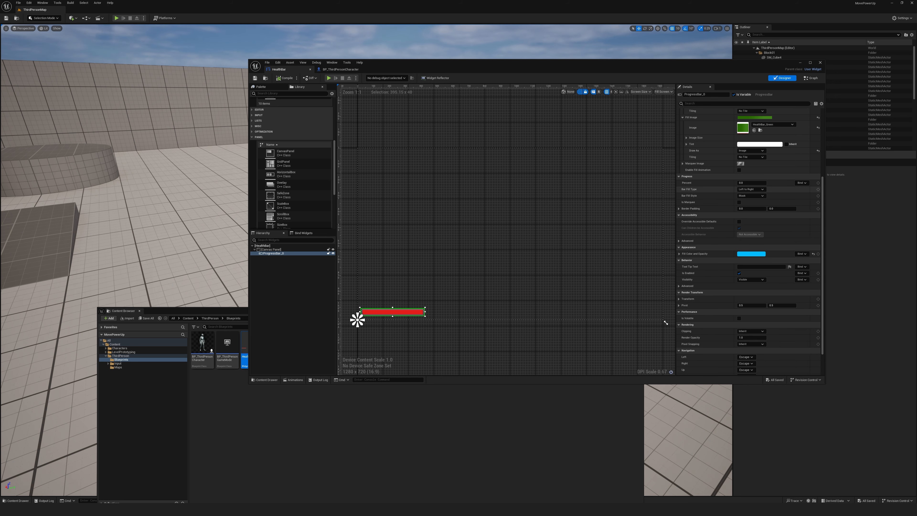
pyautogui.scroll(7, 748, 239)
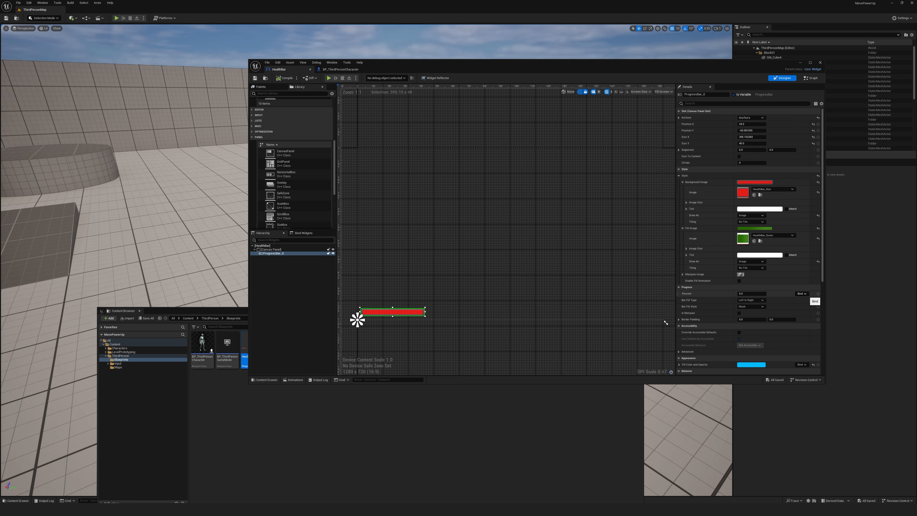
pyautogui.click(801, 293)
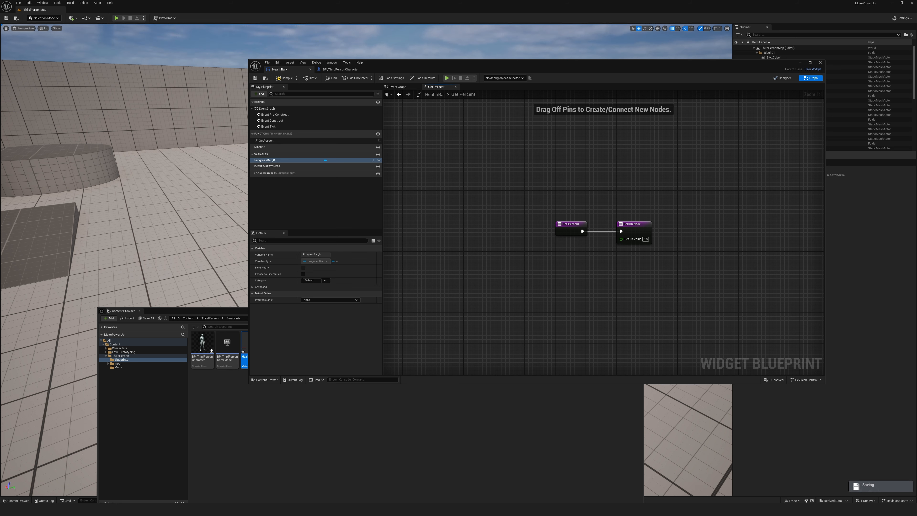
# Insert a Cast To BP_ThirdPersonCharacter node between Get Percent and the Return Node, spacing the Return Node away from it.
pyautogui.moveTo(570, 224); pyautogui.dragTo(541, 199)
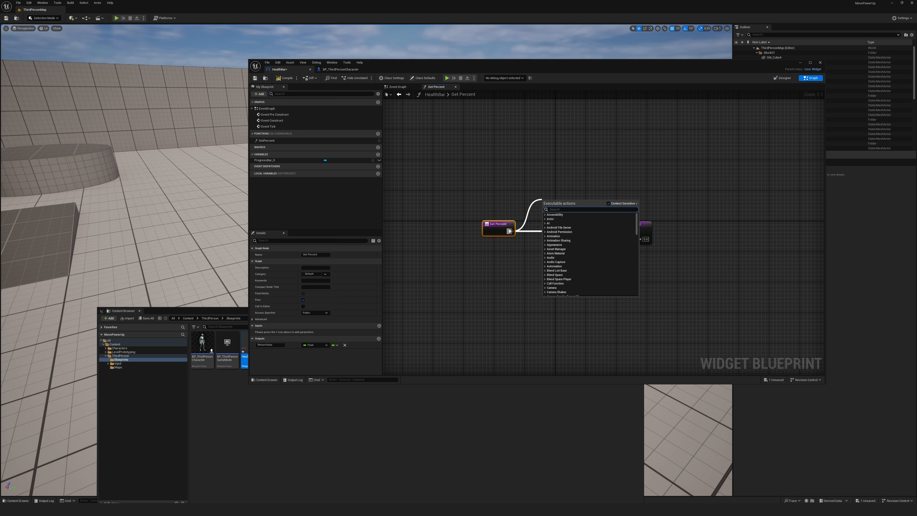
pyautogui.press('Return')
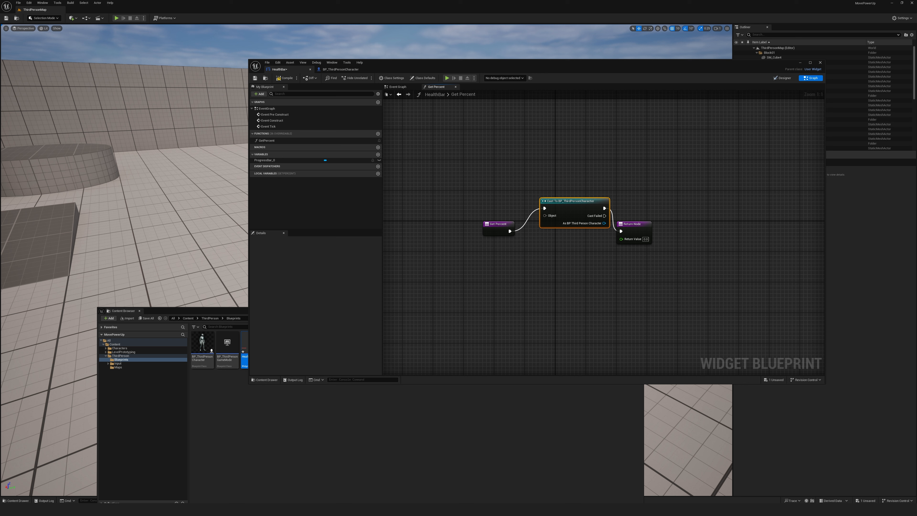
pyautogui.moveTo(635, 224); pyautogui.dragTo(646, 224)
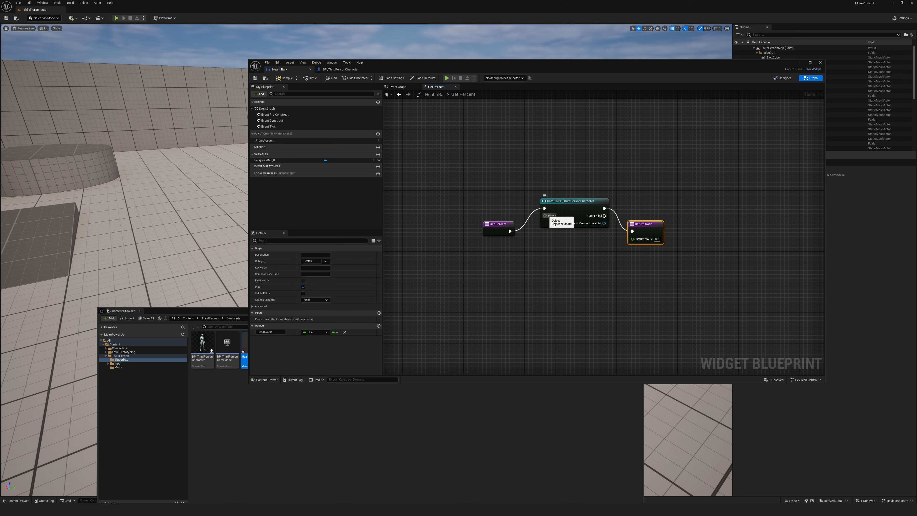
# Feed a Get Player Controller node into the cast's Object input and place it below Get Percent.
pyautogui.moveTo(545, 216); pyautogui.dragTo(495, 280)
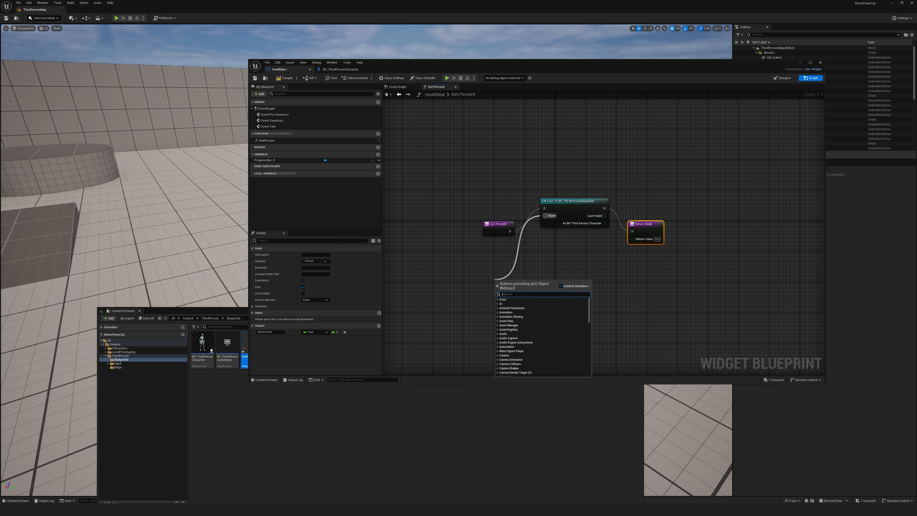
pyautogui.write('get player controller')
pyautogui.press('Return')
pyautogui.moveTo(519, 275); pyautogui.dragTo(491, 248)
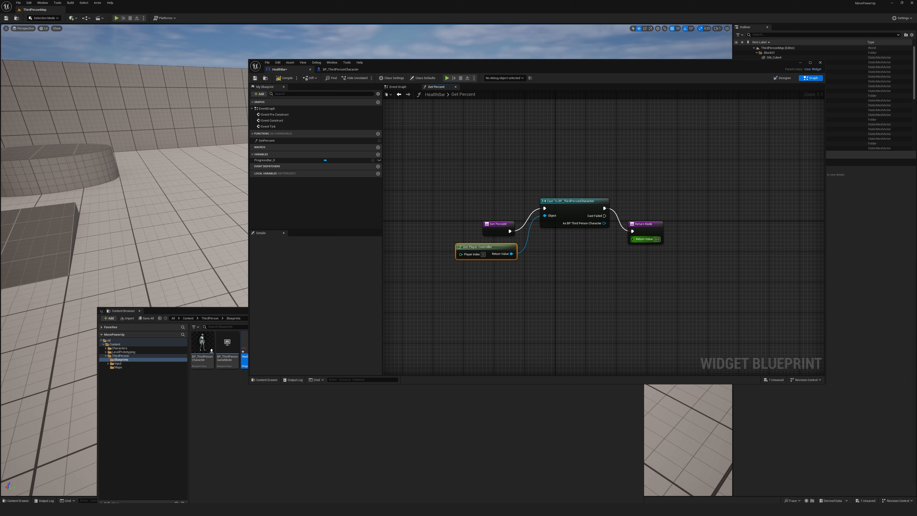
# Move the Return Node aside in line with the cast and add a Get Health node from the cast's character output.
pyautogui.click(645, 227)
pyautogui.moveTo(646, 227); pyautogui.dragTo(660, 209)
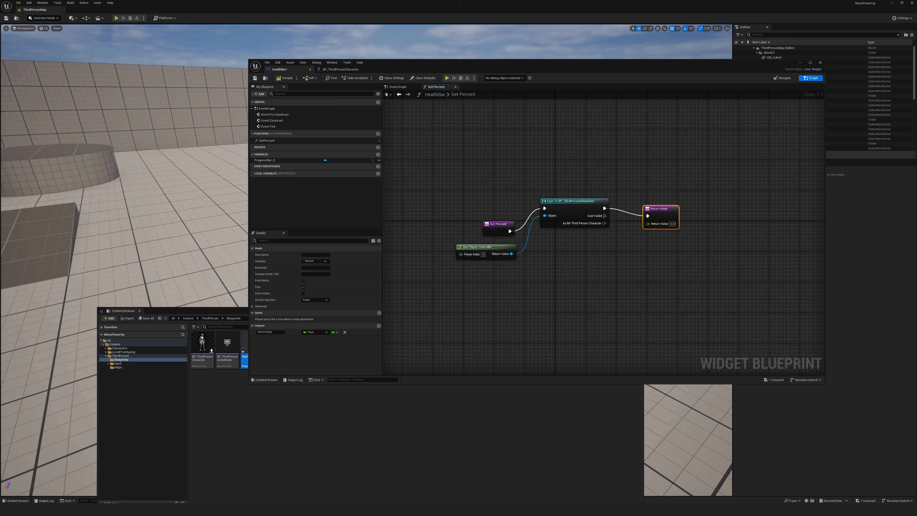
pyautogui.moveTo(658, 209); pyautogui.dragTo(559, 262)
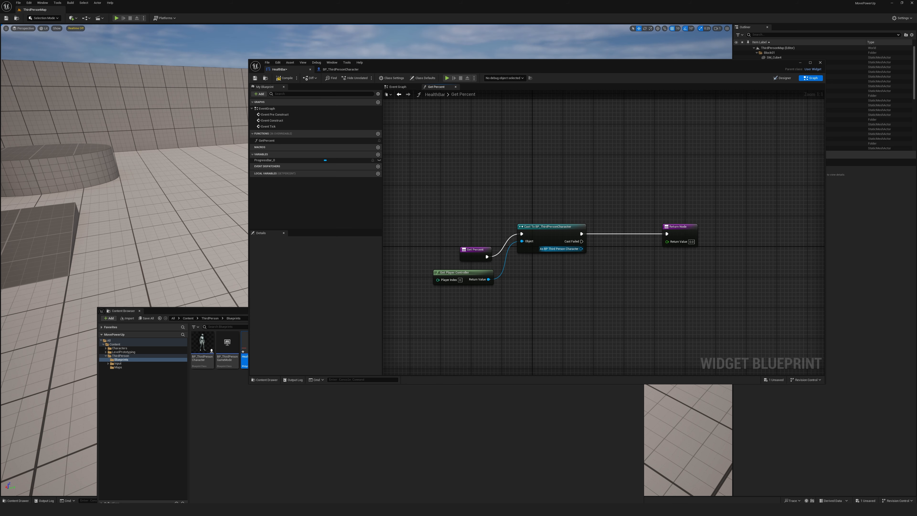
pyautogui.moveTo(581, 249); pyautogui.dragTo(601, 260)
pyautogui.write('g')
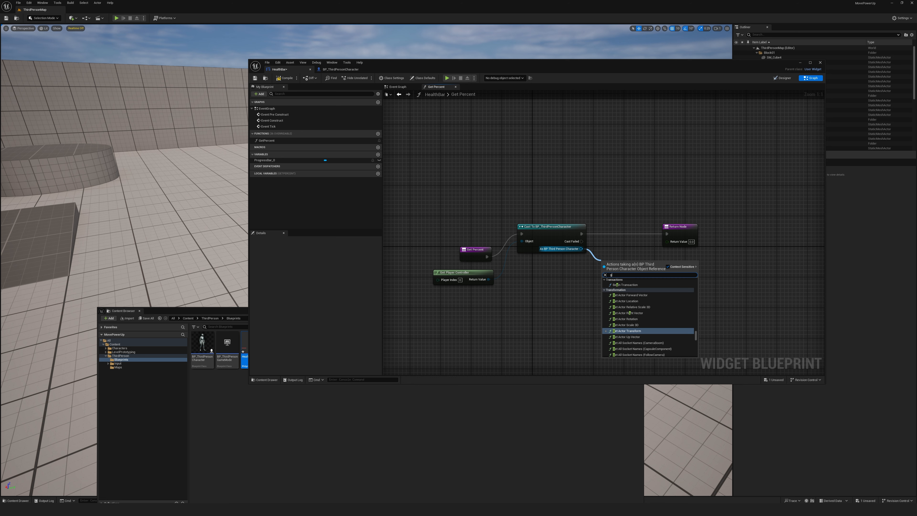
pyautogui.write('et heal')
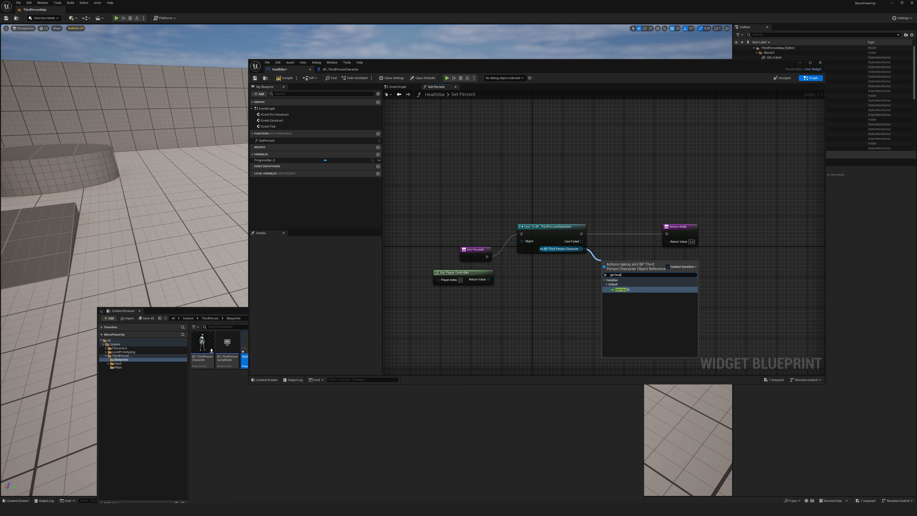
pyautogui.press('Return')
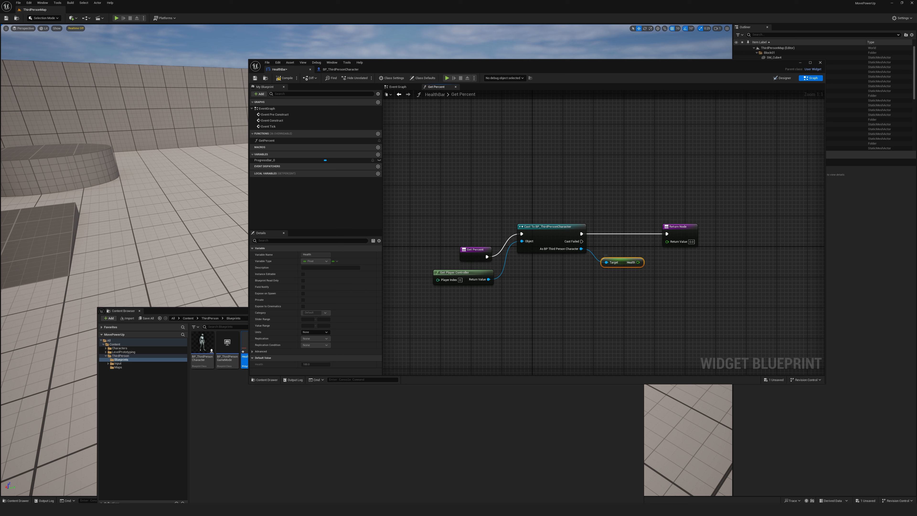
# Divide the Health value by 100, feed the result into the Return Value, and tidy the node positions.
pyautogui.moveTo(637, 262); pyautogui.dragTo(667, 274)
pyautogui.write('divid')
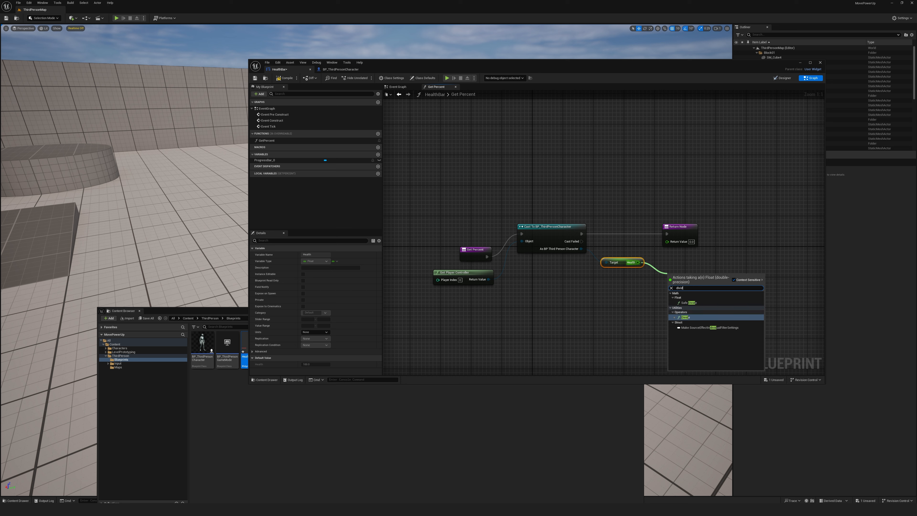
pyautogui.press('Return')
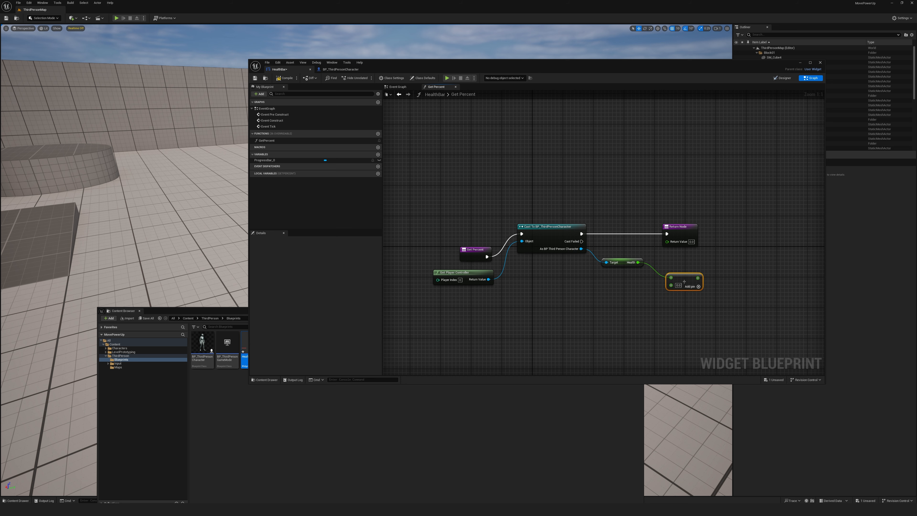
pyautogui.click(679, 285)
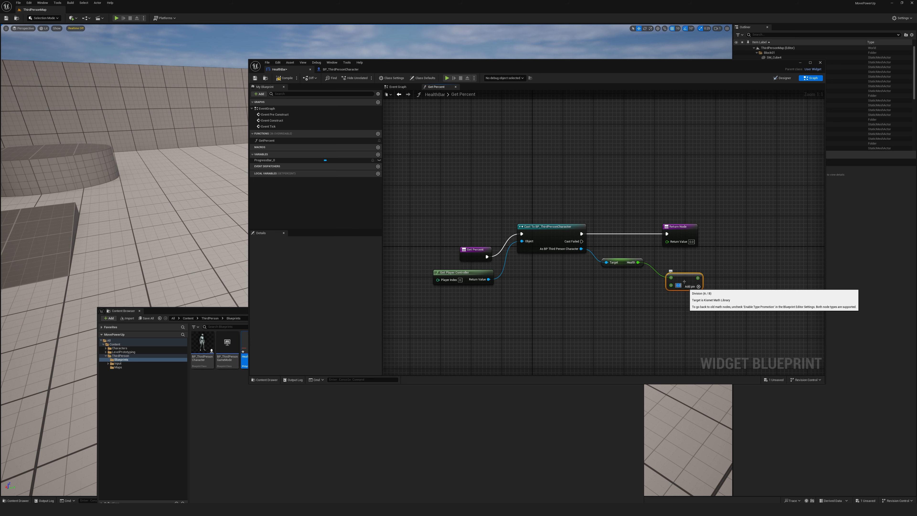
pyautogui.write('100')
pyautogui.press('Return')
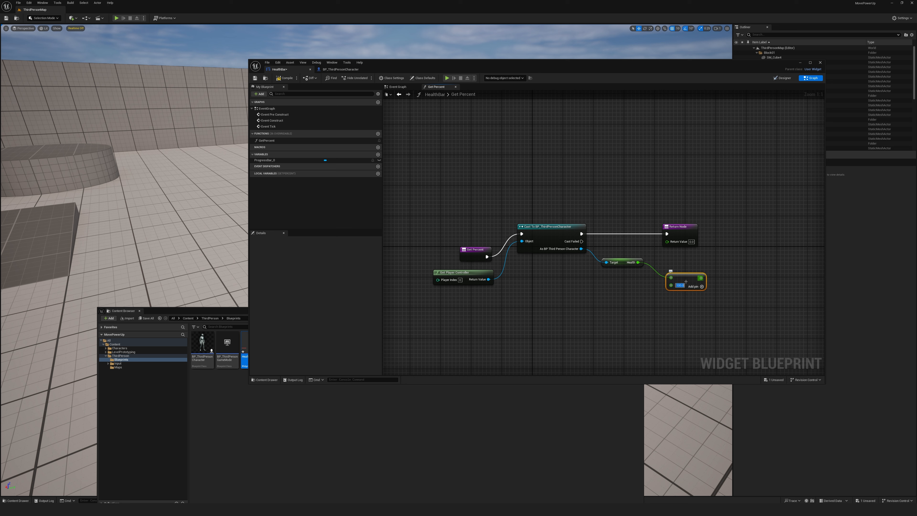
pyautogui.moveTo(700, 277); pyautogui.dragTo(728, 226)
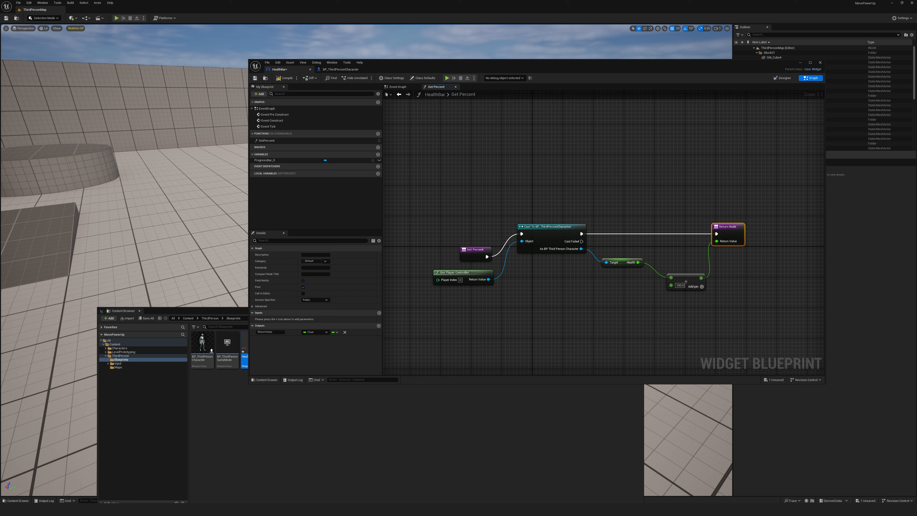
pyautogui.moveTo(686, 279); pyautogui.dragTo(682, 264)
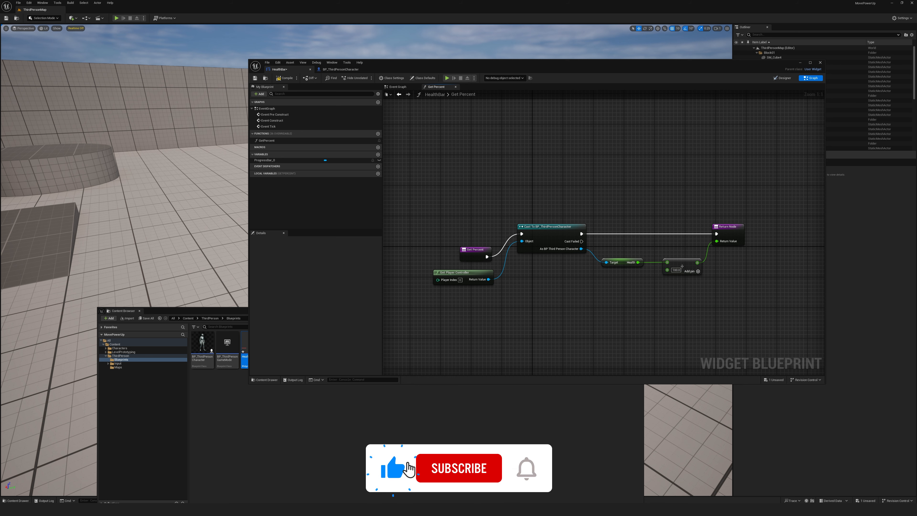
pyautogui.click(682, 267)
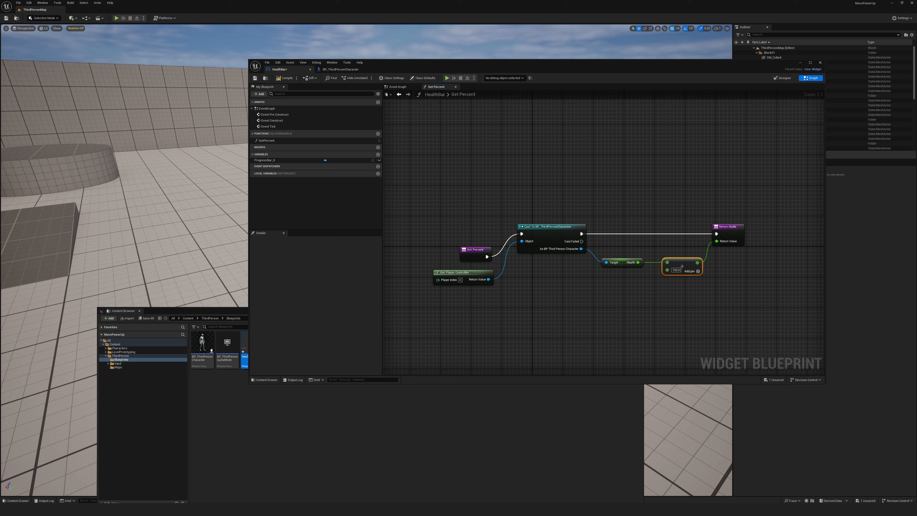
# Replace the Get Player Controller node with a Get Player Character node feeding the cast's Object input.
pyautogui.press('Escape')
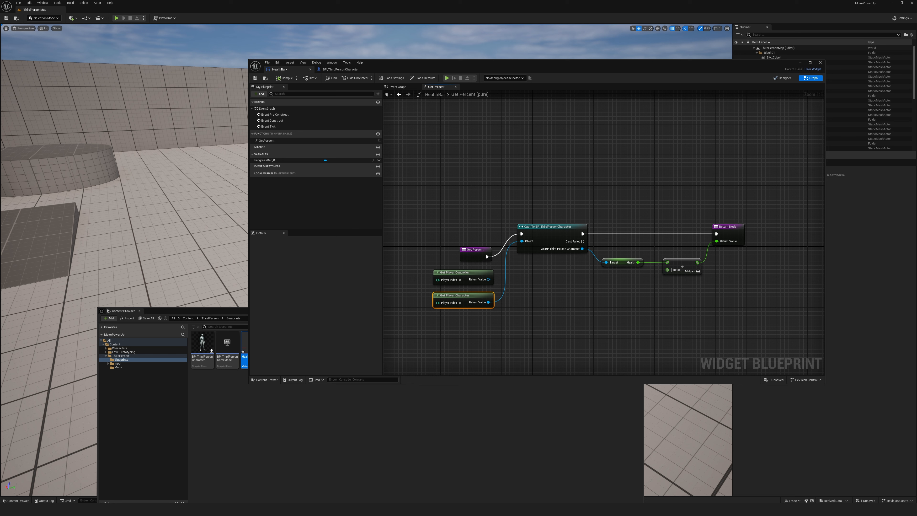
pyautogui.moveTo(458, 271)
pyautogui.mouseDown()
pyautogui.moveTo(449, 270)
pyautogui.moveTo(447, 292)
pyautogui.moveTo(443, 267)
pyautogui.mouseUp()
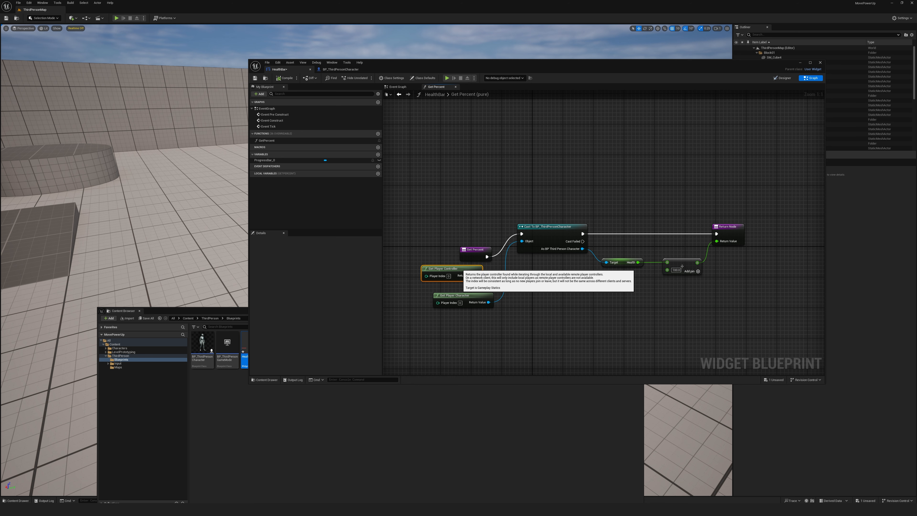
pyautogui.moveTo(444, 270); pyautogui.dragTo(452, 270)
pyautogui.press('Delete')
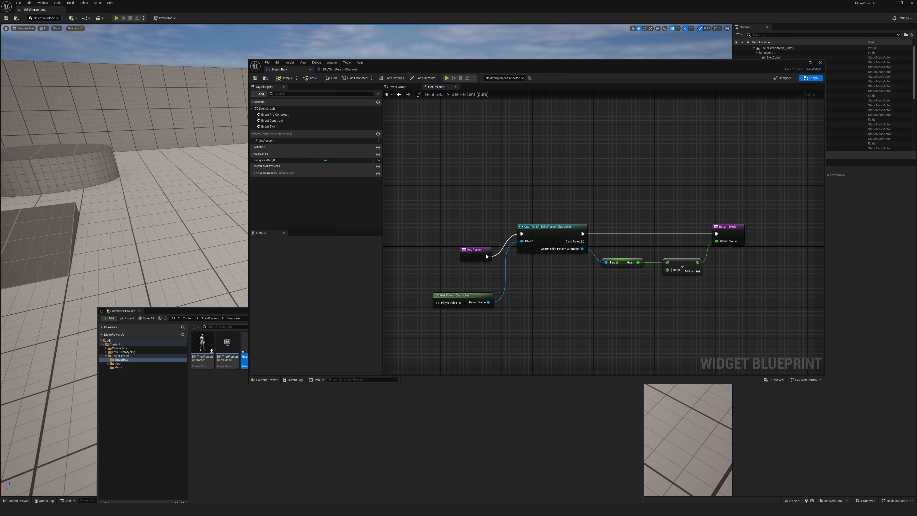
pyautogui.moveTo(476, 295); pyautogui.dragTo(472, 268)
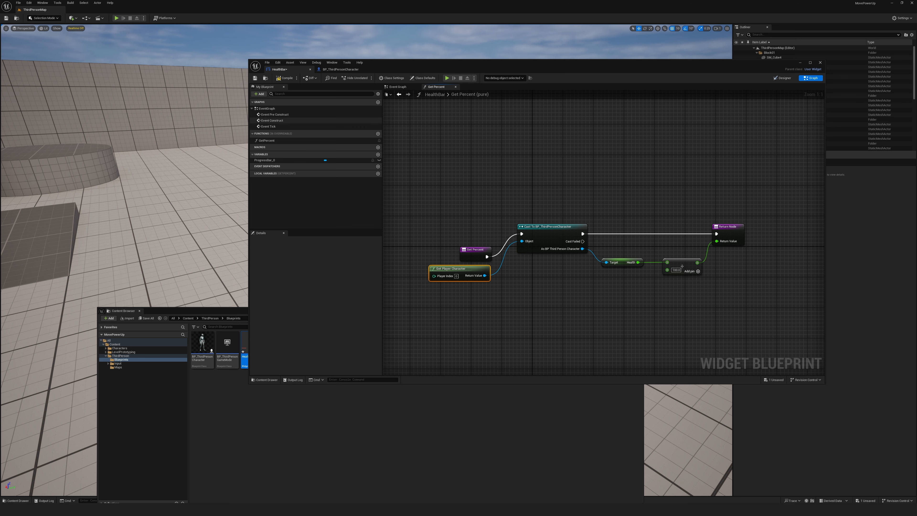
# Compile and save the HealthBar widget, and move its editor window away from the level viewport.
pyautogui.click(285, 78)
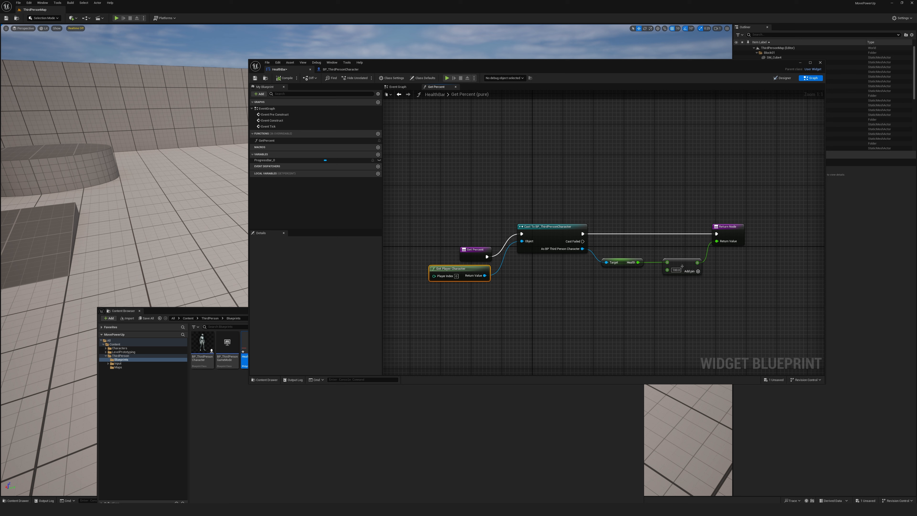
pyautogui.click(255, 78)
pyautogui.moveTo(434, 64)
pyautogui.mouseDown()
pyautogui.moveTo(555, 277)
pyautogui.moveTo(572, 347)
pyautogui.mouseUp()
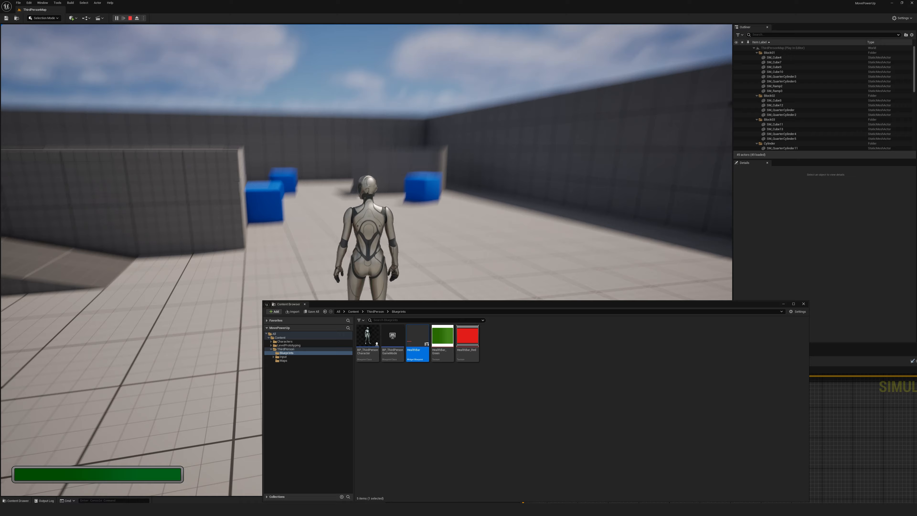
# Play-test the health bar by repeatedly triggering the F health reduction until the bar is empty.
pyautogui.press('f')
pyautogui.press('f')
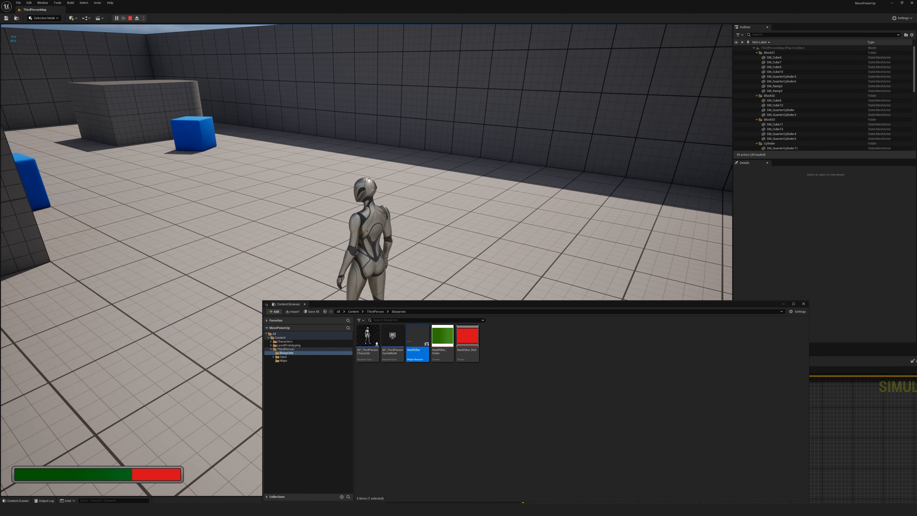
pyautogui.press('f')
pyautogui.press('f')
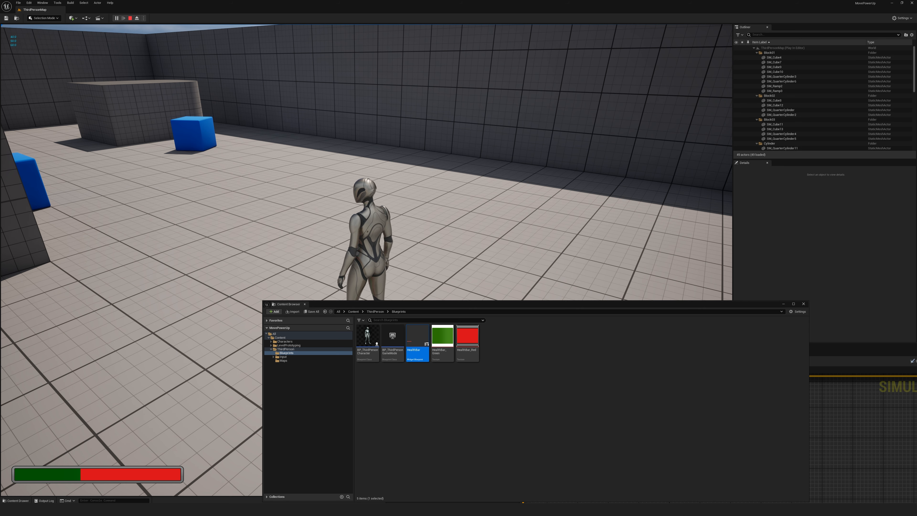
pyautogui.press('f')
pyautogui.press('f')
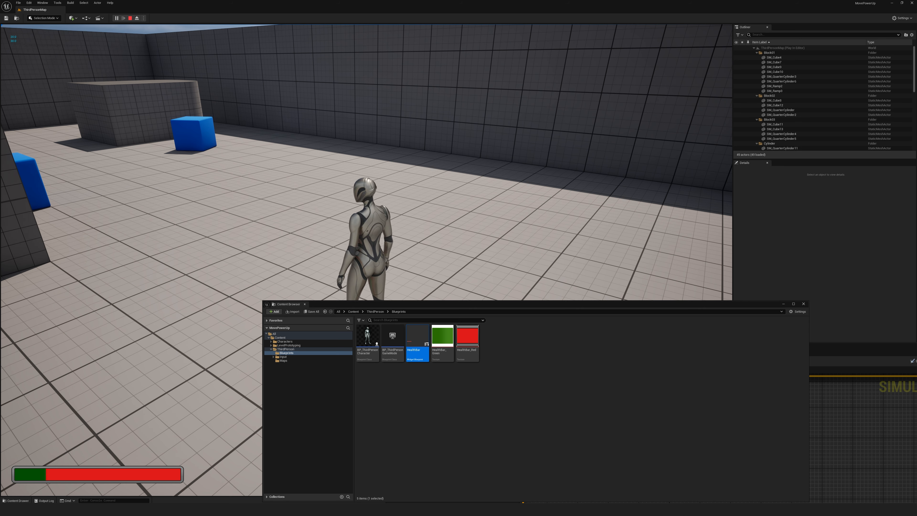
pyautogui.press('f')
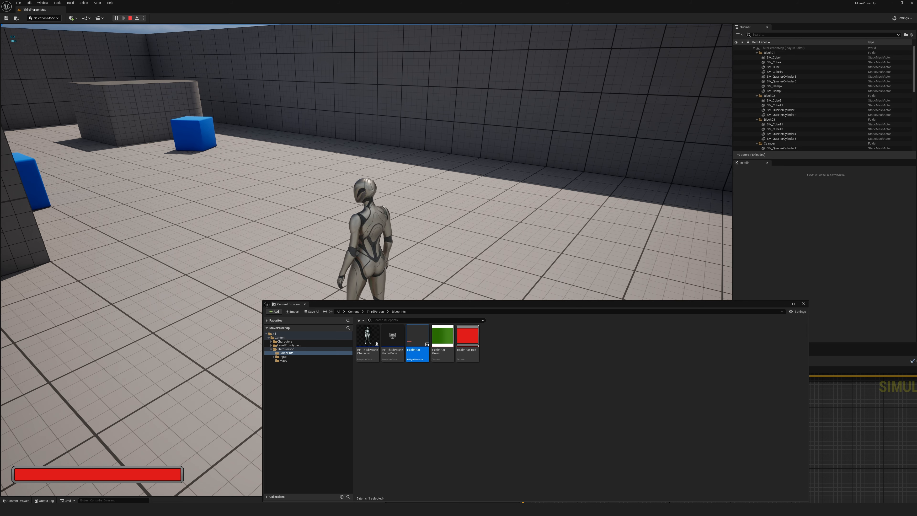
# Stop the play test and reposition the Content Browser and HealthBar editor windows to expose more of the level.
pyautogui.press('Escape')
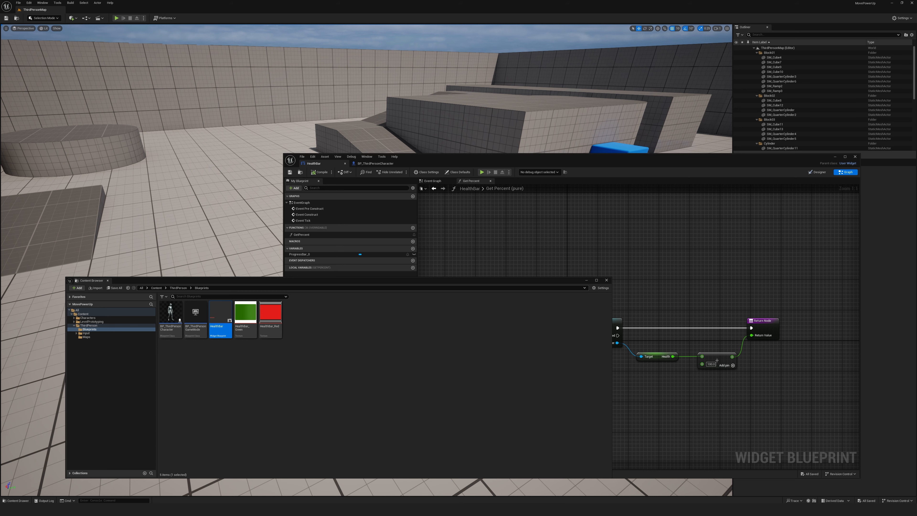
pyautogui.moveTo(365, 280); pyautogui.dragTo(360, 285)
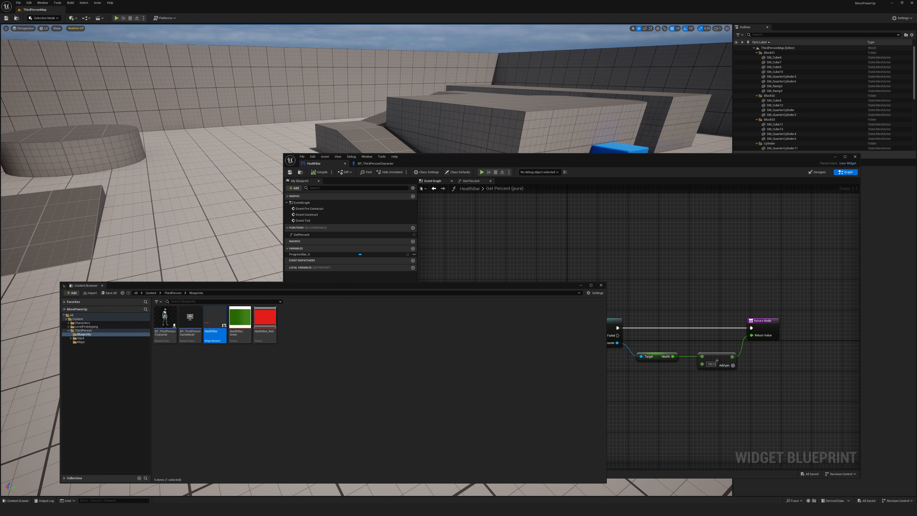
pyautogui.moveTo(444, 159); pyautogui.dragTo(573, 212)
pyautogui.click(556, 159)
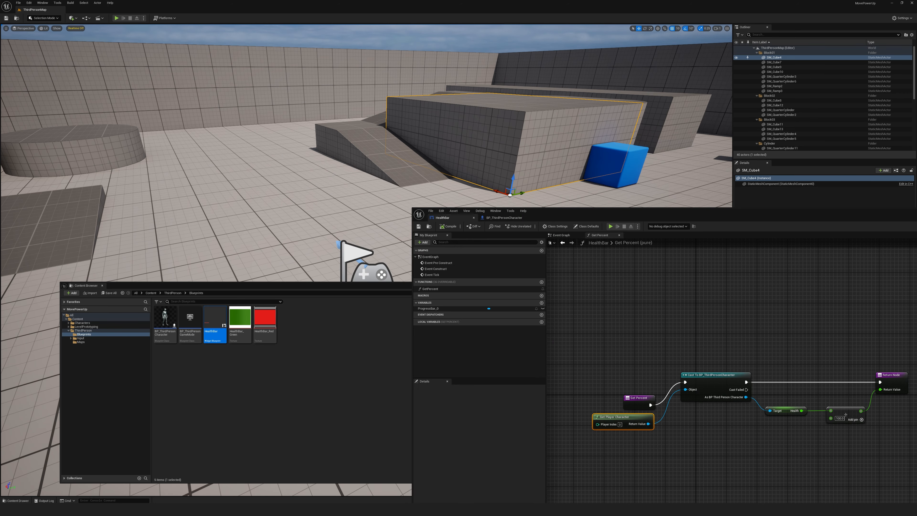
pyautogui.rightClick(404, 163)
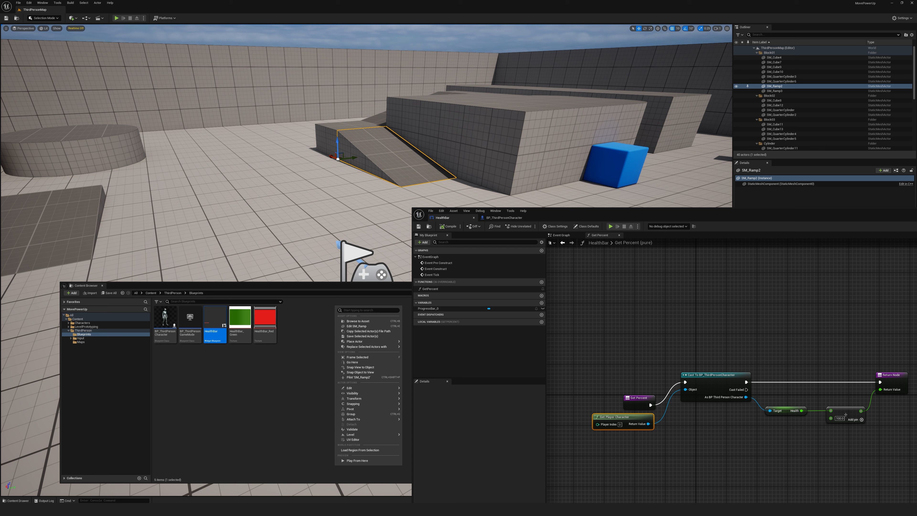
pyautogui.click(301, 382)
pyautogui.moveTo(302, 285); pyautogui.dragTo(271, 236)
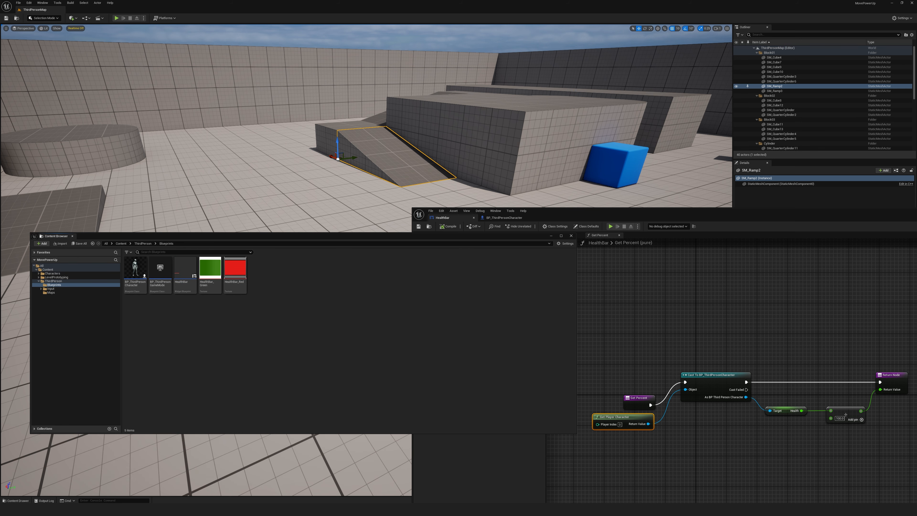
# Create a new Blueprint Class with Actor as its parent in the Blueprints folder and open it for editing.
pyautogui.rightClick(267, 282)
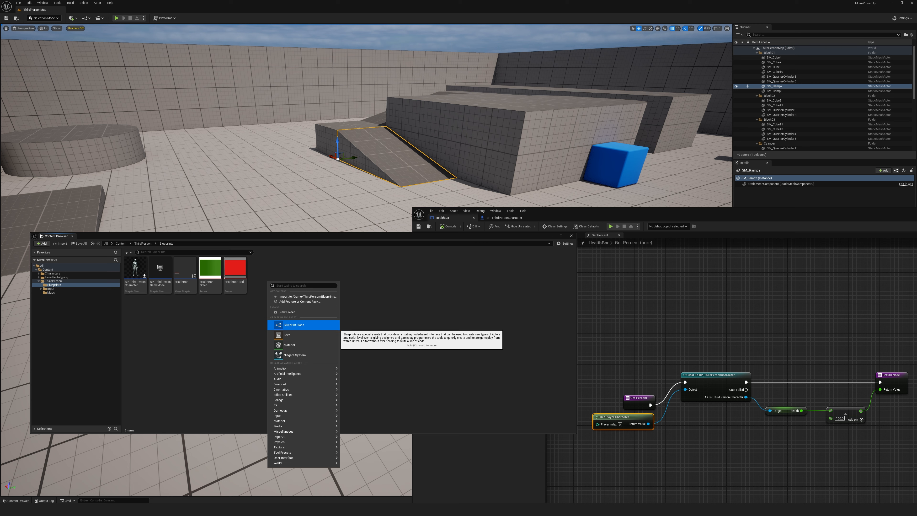
pyautogui.click(293, 324)
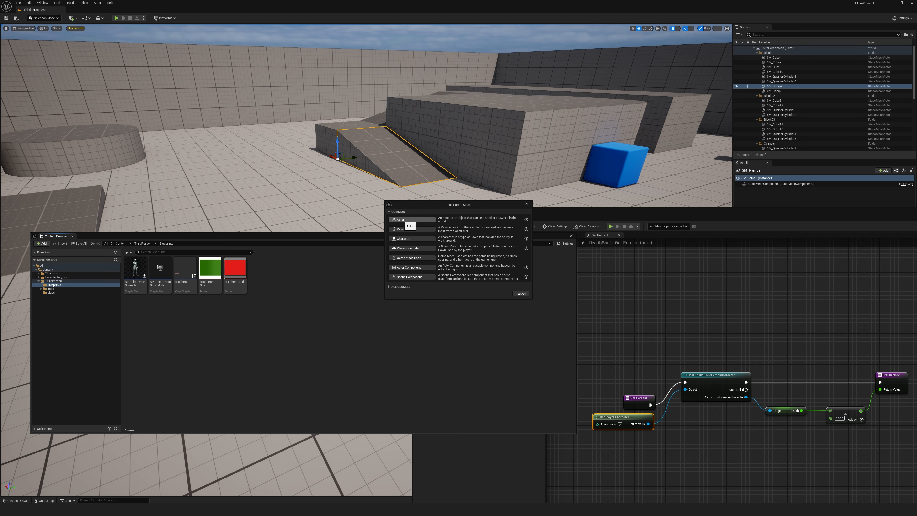
pyautogui.click(404, 219)
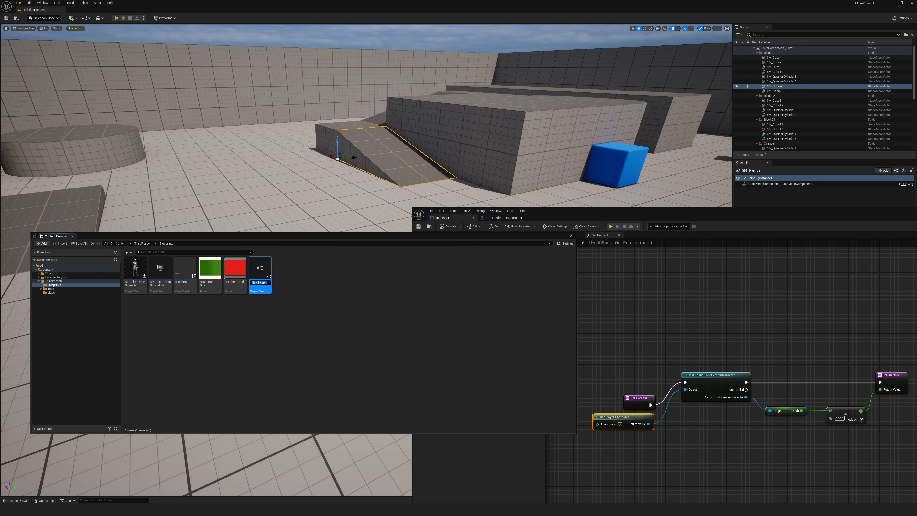
pyautogui.click(261, 288)
pyautogui.click(303, 318)
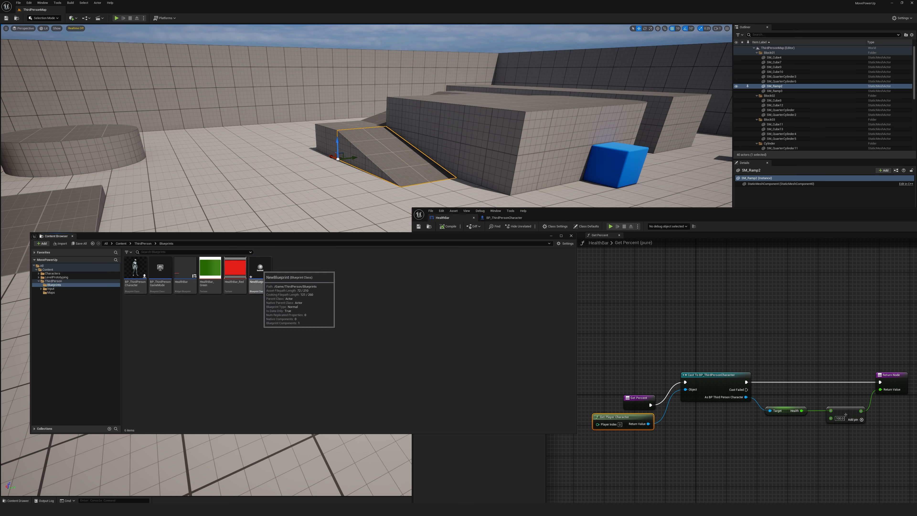
pyautogui.doubleClick(260, 280)
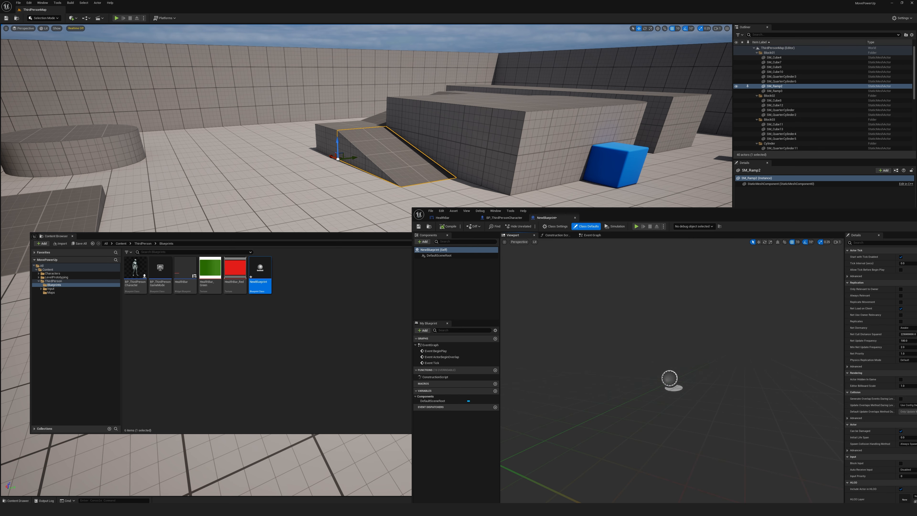
# Move the blueprint editor window over the level and add a Cube component with its default name.
pyautogui.moveTo(650, 217); pyautogui.dragTo(594, 203)
pyautogui.click(236, 114)
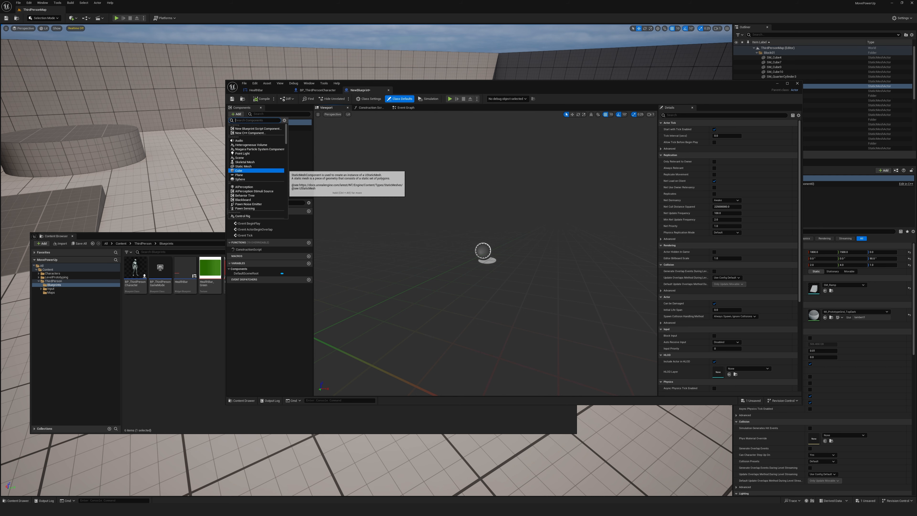
pyautogui.click(244, 167)
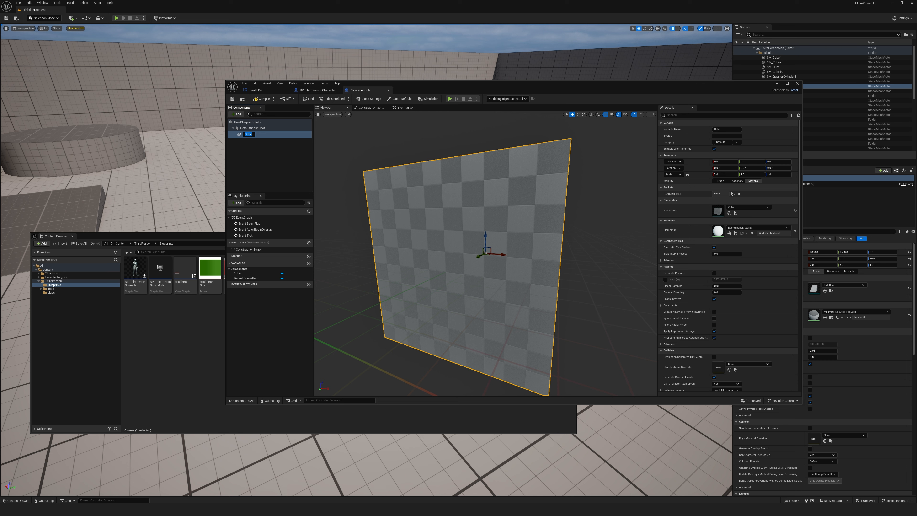
pyautogui.press('Return')
pyautogui.moveTo(282, 166); pyautogui.dragTo(249, 136)
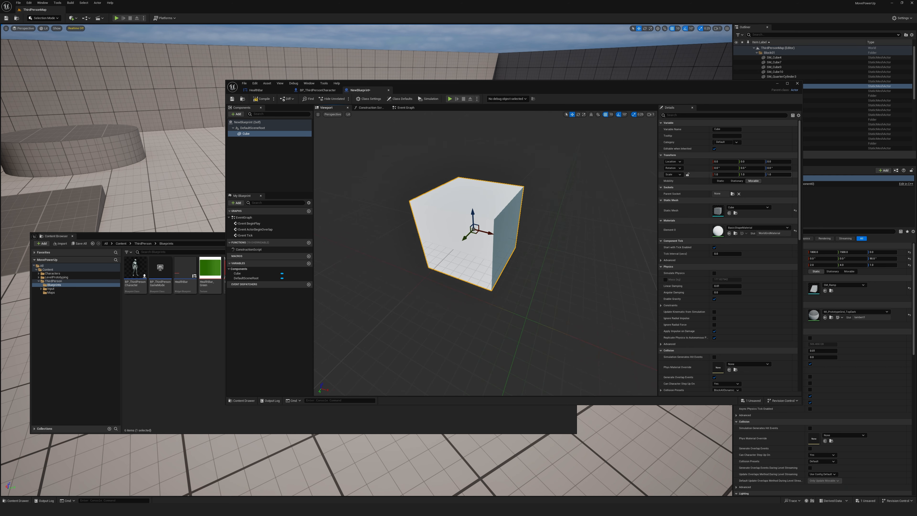
# Scale the Cube component into a long thin bar, with 0.25 for its Y and Z scale.
pyautogui.press('r')
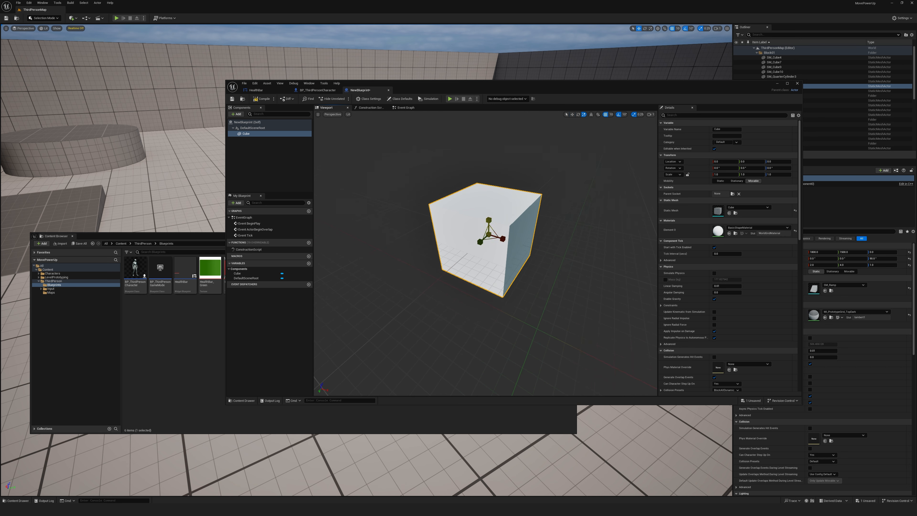
pyautogui.moveTo(489, 220); pyautogui.dragTo(538, 251)
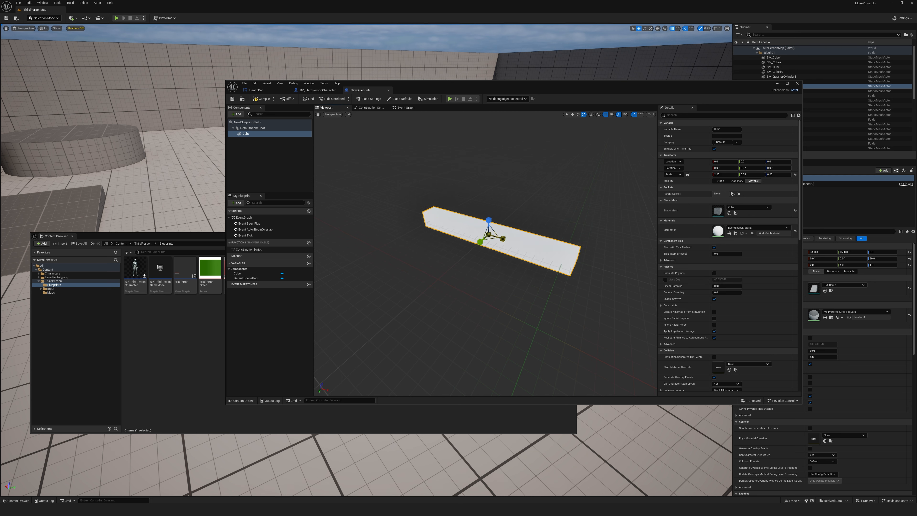
pyautogui.press('d')
pyautogui.moveTo(537, 251); pyautogui.dragTo(494, 242, button='right')
pyautogui.scroll(-3, 455, 220)
pyautogui.press('w')
pyautogui.scroll(-2, 484, 222)
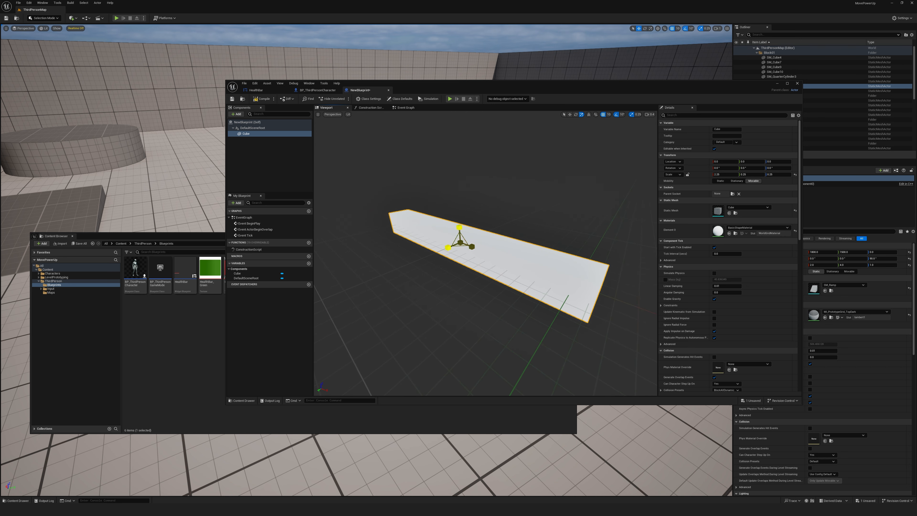
# Add a Box Collision component under the scene root, keeping its default name.
pyautogui.moveTo(246, 134); pyautogui.dragTo(244, 138)
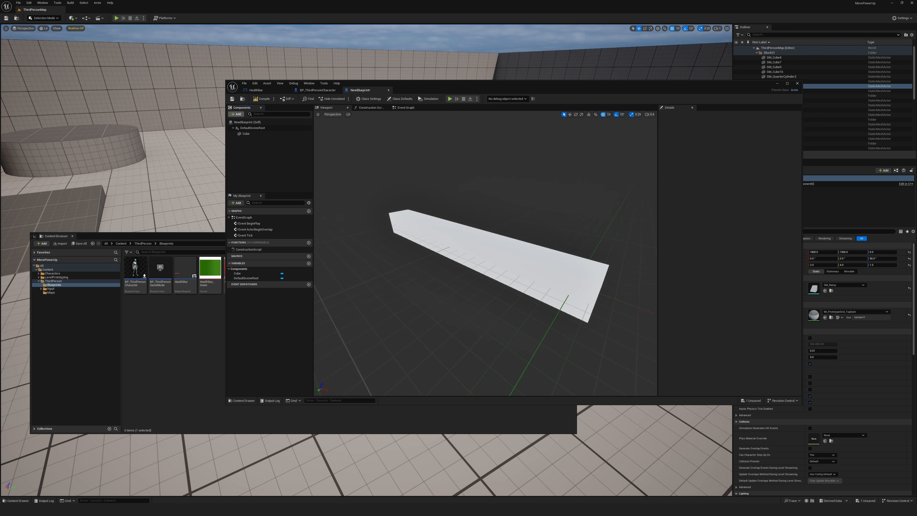
pyautogui.click(236, 113)
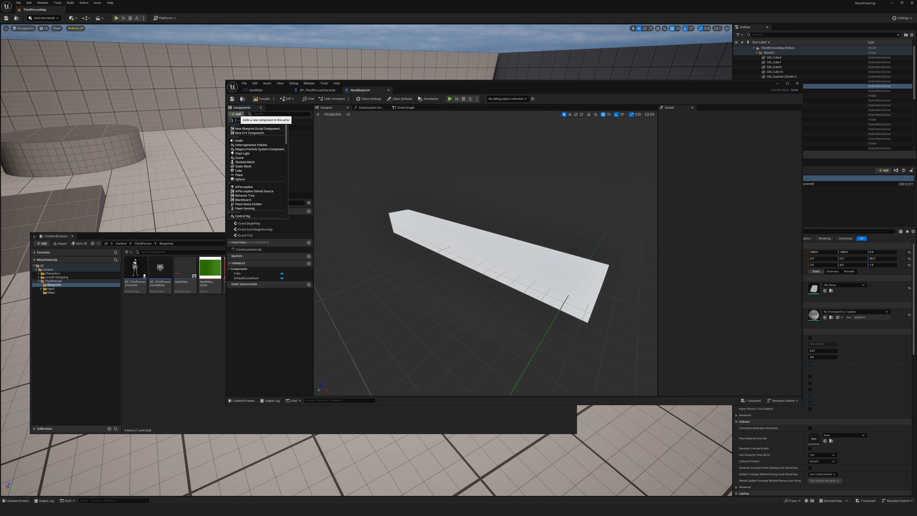
pyautogui.write('c')
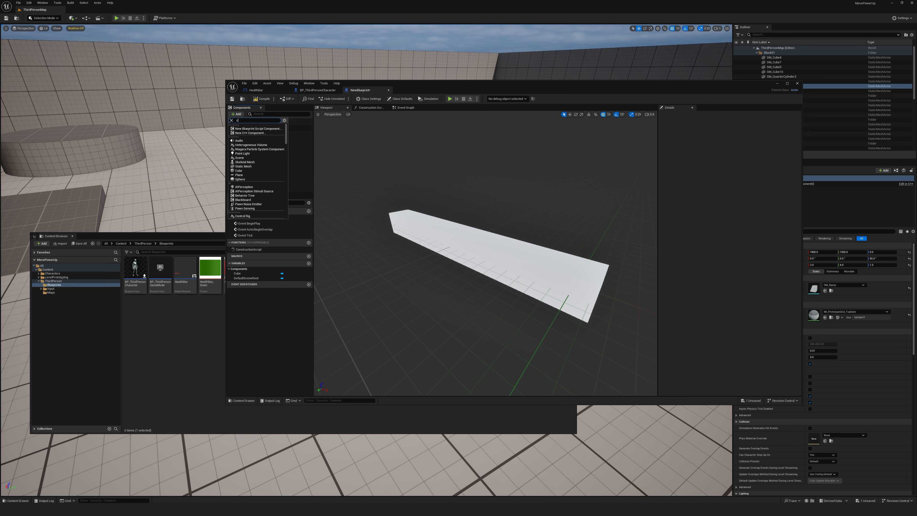
pyautogui.write('ol')
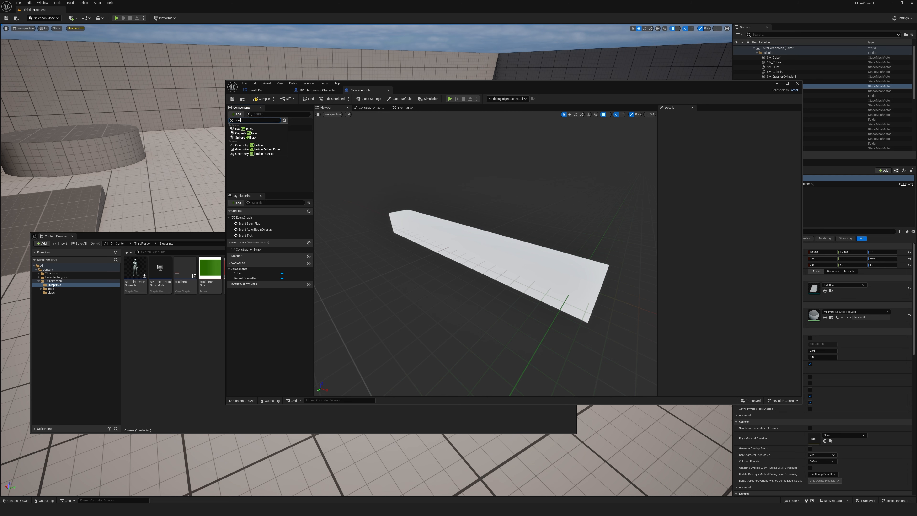
pyautogui.press('Down')
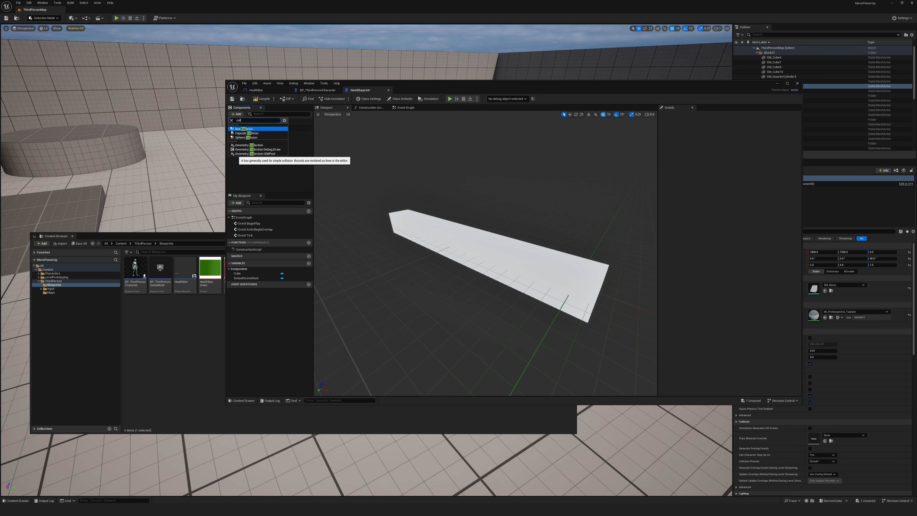
pyautogui.press('Return')
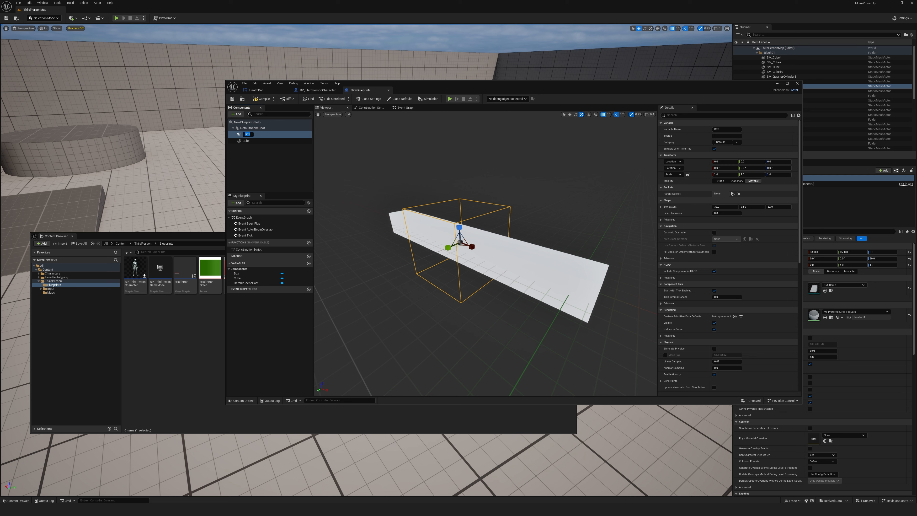
pyautogui.press('Return')
# Scale the Box collision along its axes so it closely encloses the whole bar.
pyautogui.moveTo(486, 253)
pyautogui.mouseDown(button='right')
pyautogui.moveTo(541, 249)
pyautogui.moveTo(484, 249)
pyautogui.mouseUp(button='right')
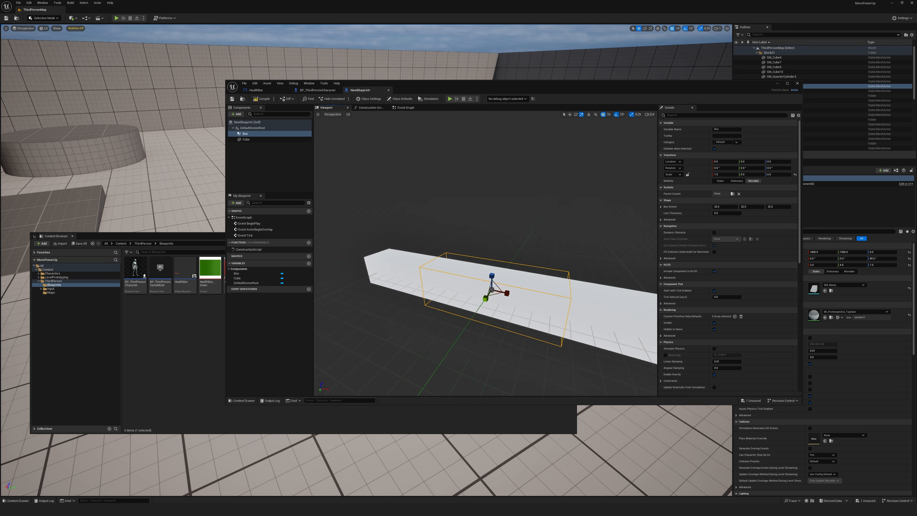
pyautogui.moveTo(485, 253); pyautogui.dragTo(513, 245, button='right')
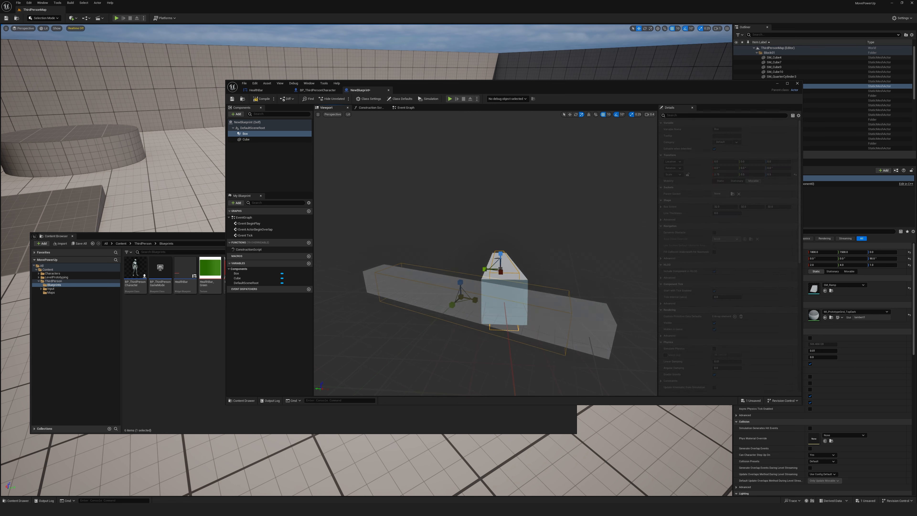
pyautogui.moveTo(485, 253); pyautogui.dragTo(505, 249, button='right')
pyautogui.moveTo(484, 269); pyautogui.dragTo(478, 269)
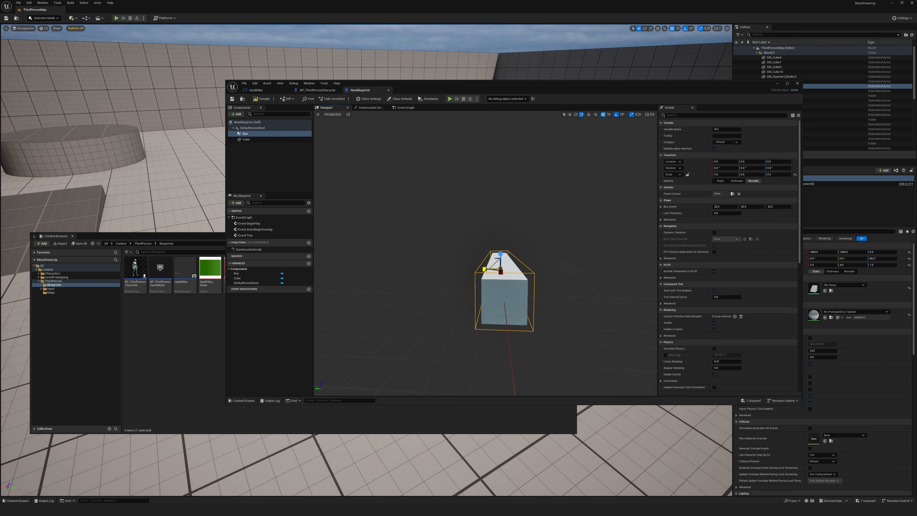
pyautogui.moveTo(484, 268); pyautogui.dragTo(506, 268, button='right')
# Add a Rotating Movement component to the actor, keeping its default name.
pyautogui.click(246, 140)
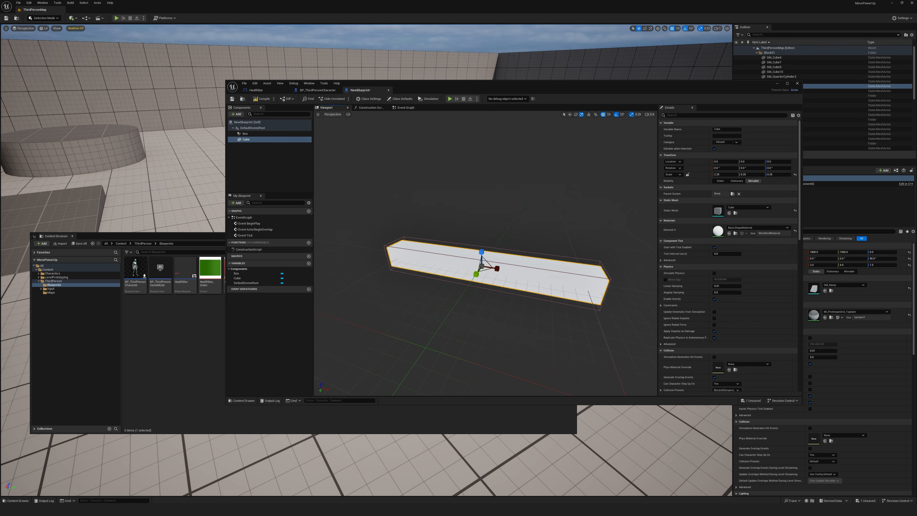
pyautogui.click(236, 113)
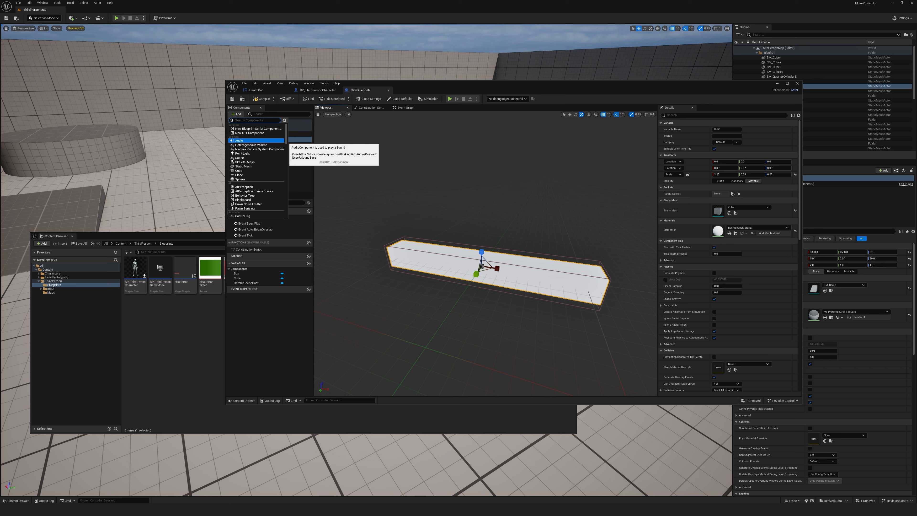
pyautogui.write('rot')
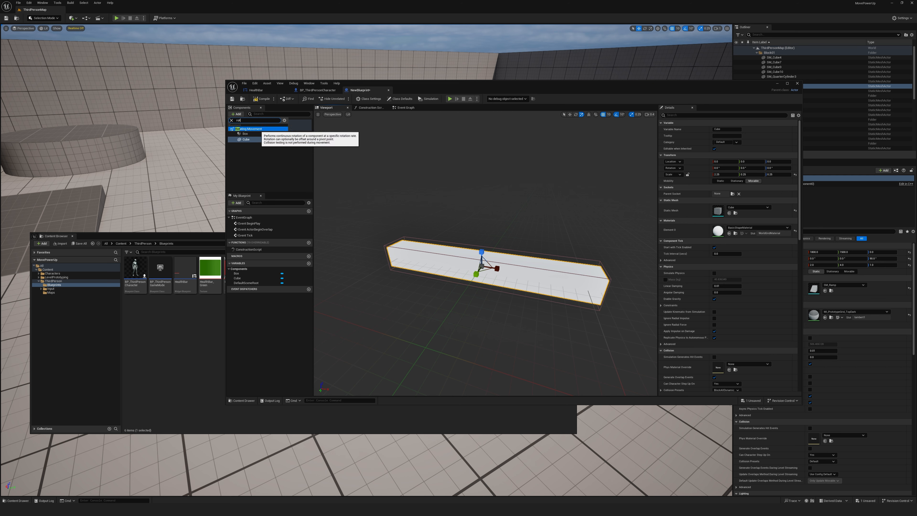
pyautogui.click(252, 129)
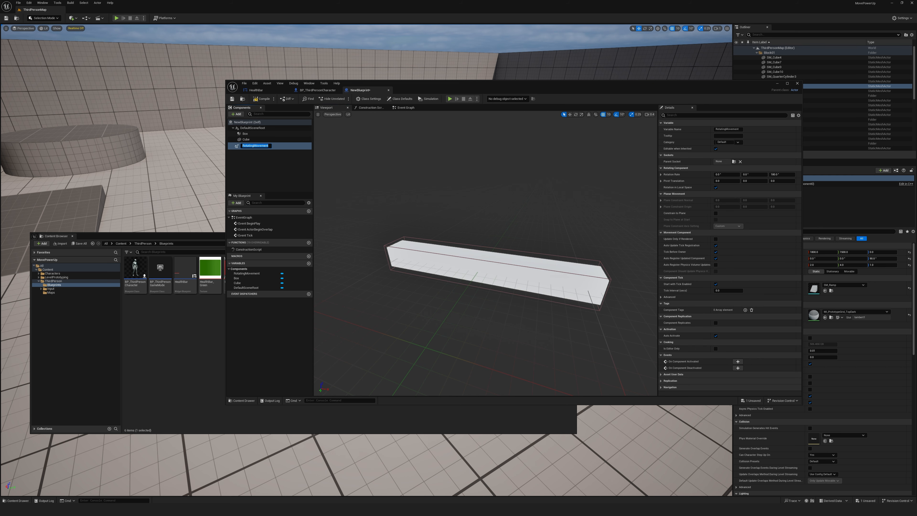
pyautogui.press('Return')
# Compile and save the new actor blueprint, and rename it RectDamage.
pyautogui.click(261, 99)
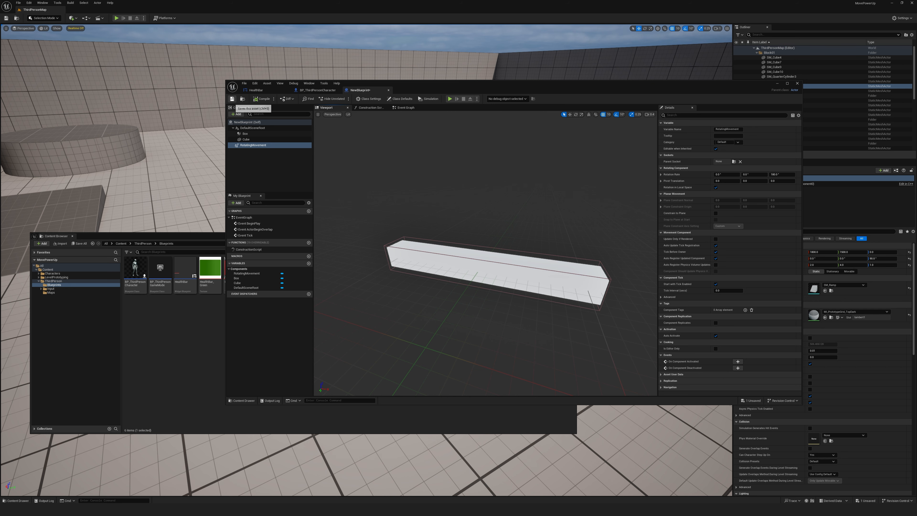
pyautogui.click(232, 99)
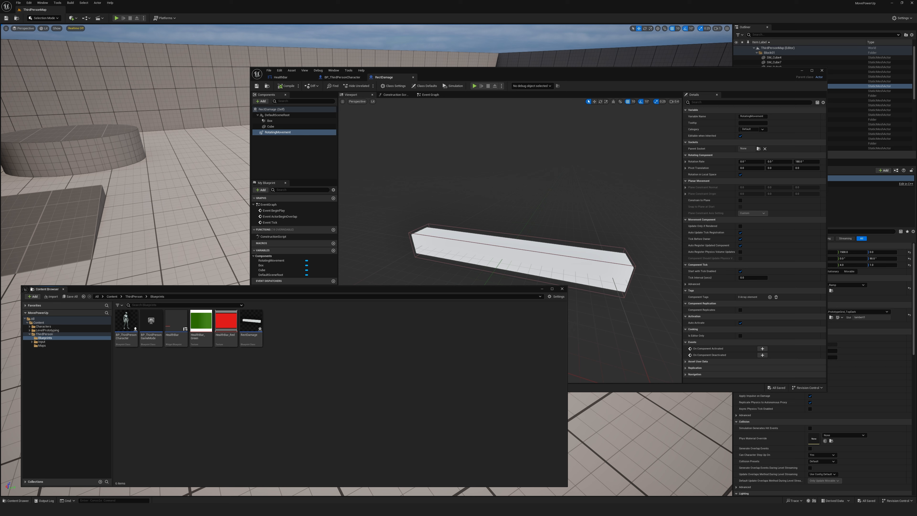
# Place a RectDamage actor in the level, raise it slightly off the floor, and move it to open floor away from the Player Start.
pyautogui.hotkey('alt', 'Tab')
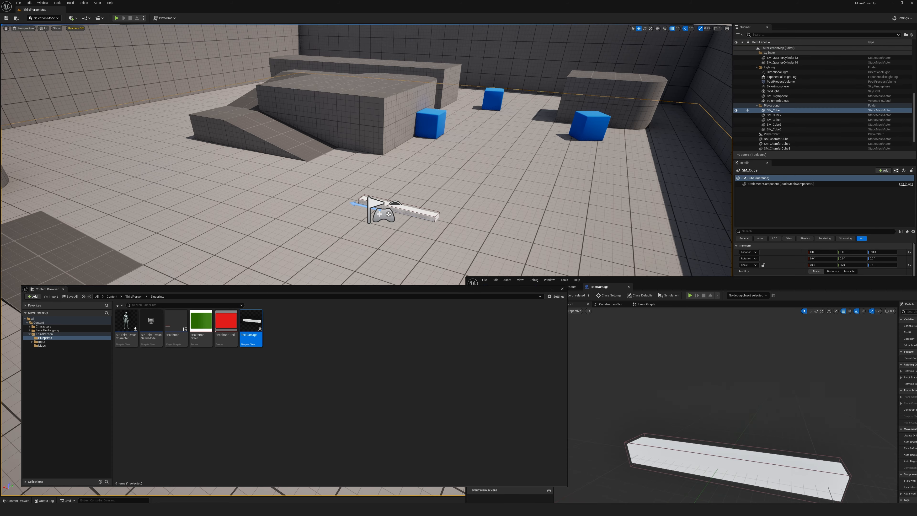
pyautogui.moveTo(399, 207); pyautogui.dragTo(446, 168)
pyautogui.moveTo(445, 168)
pyautogui.mouseDown(button='right')
pyautogui.moveTo(455, 159)
pyautogui.moveTo(447, 164)
pyautogui.mouseUp(button='right')
pyautogui.moveTo(408, 173); pyautogui.dragTo(408, 170)
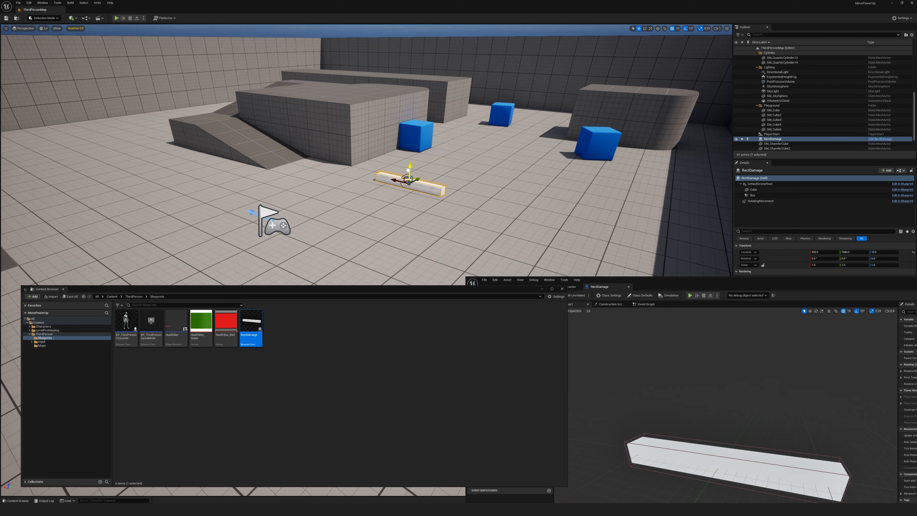
pyautogui.moveTo(408, 169)
pyautogui.mouseDown(button='right')
pyautogui.moveTo(420, 148)
pyautogui.moveTo(392, 173)
pyautogui.mouseUp(button='right')
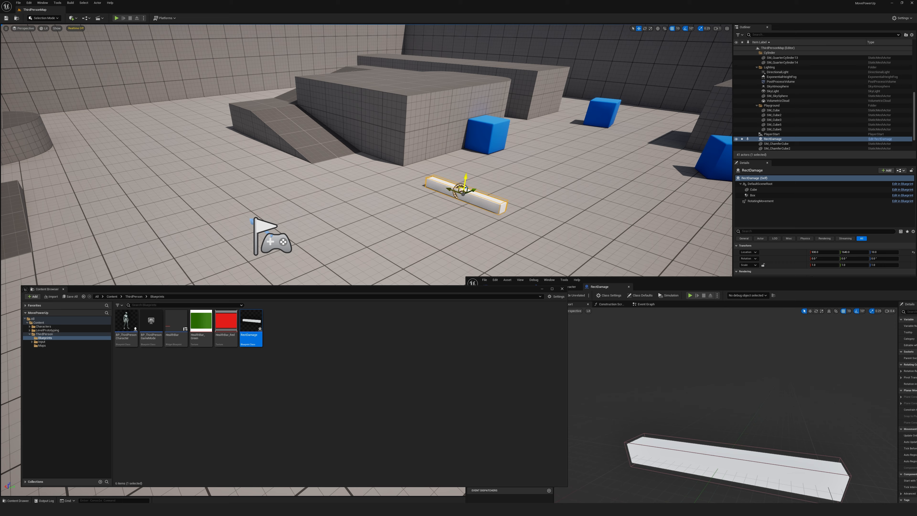
pyautogui.moveTo(460, 190); pyautogui.dragTo(174, 167)
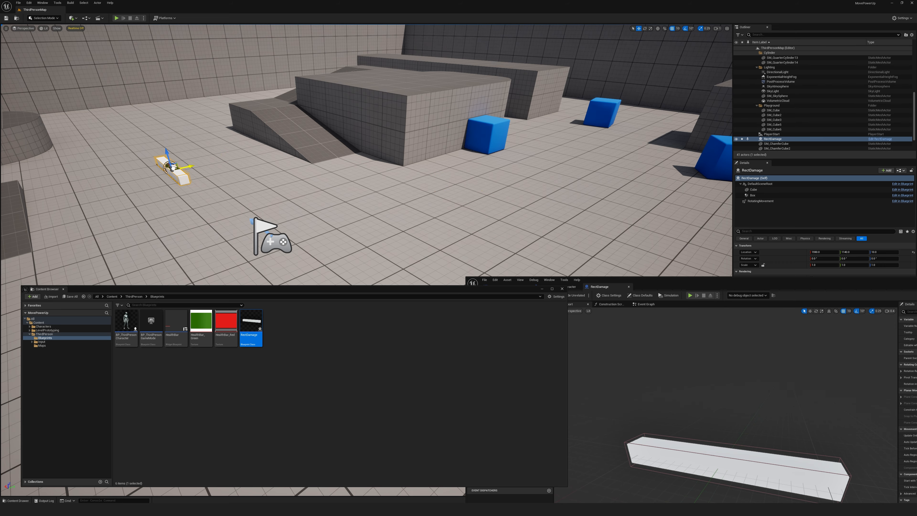
# Play the level to check the RectDamage bar rotating in front of the character, and stop the play session.
pyautogui.moveTo(180, 172); pyautogui.dragTo(248, 202, button='right')
pyautogui.press('a')
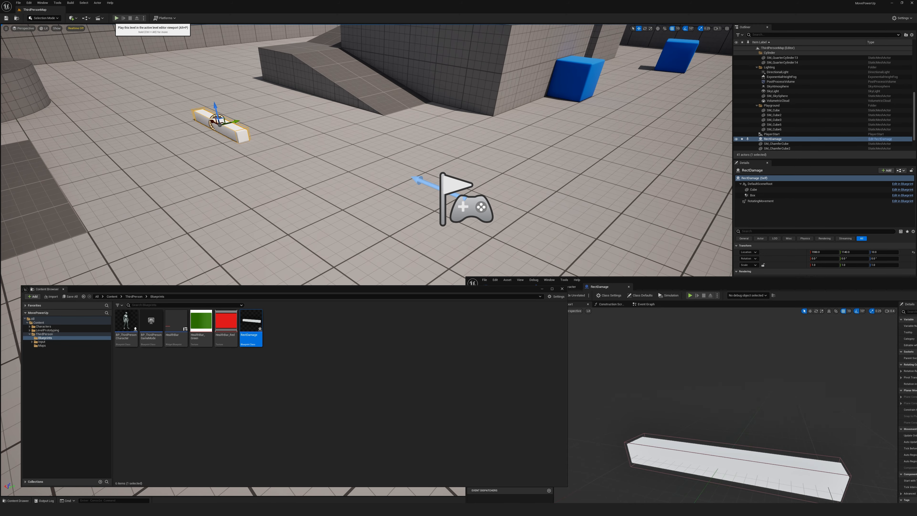
pyautogui.click(116, 18)
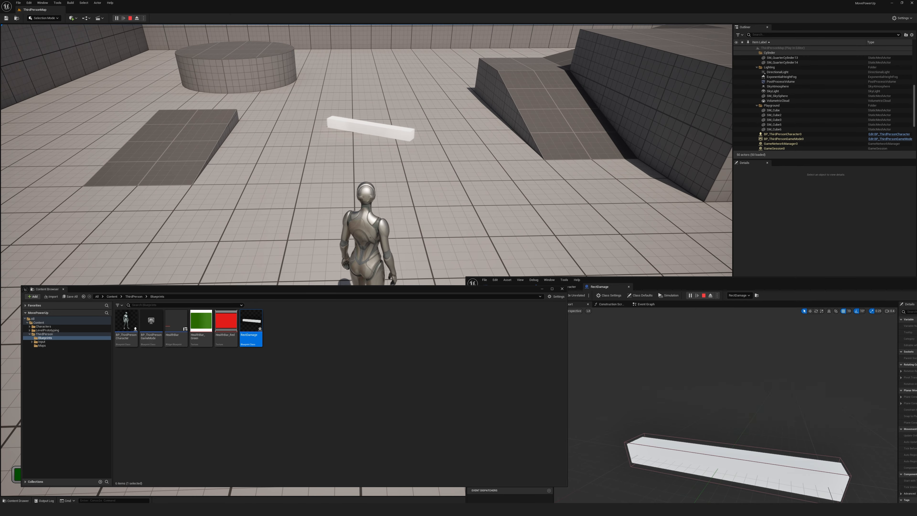
pyautogui.press('Escape')
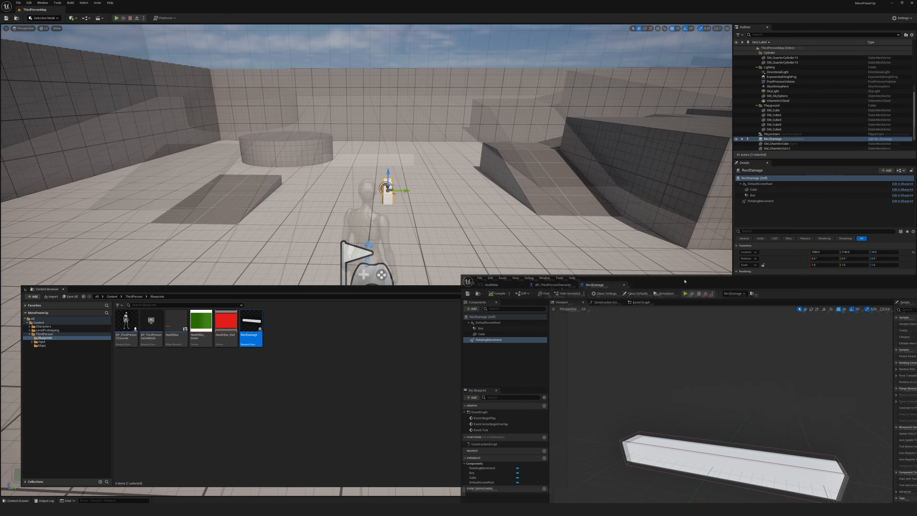
# Add an On Component Begin Overlap event for the Box component in the RectDamage blueprint.
pyautogui.moveTo(683, 286); pyautogui.dragTo(448, 43)
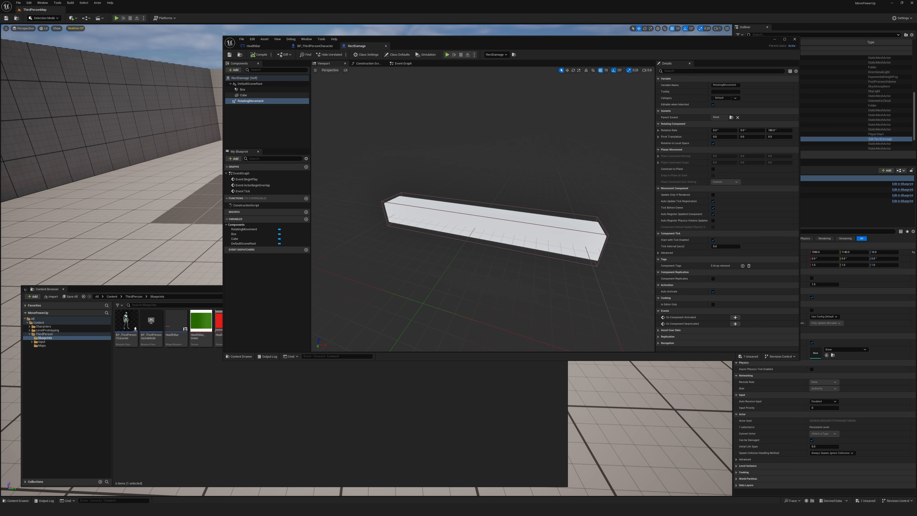
pyautogui.click(243, 89)
pyautogui.scroll(-10, 725, 211)
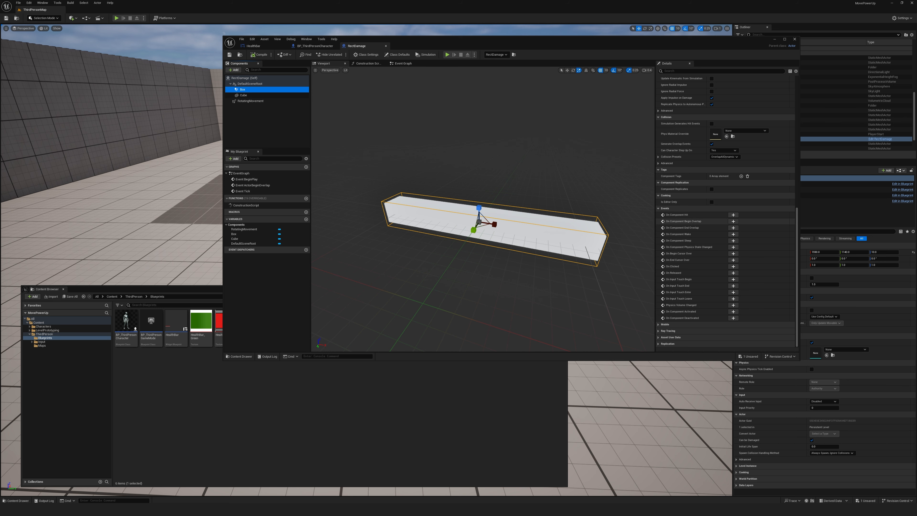
pyautogui.click(733, 221)
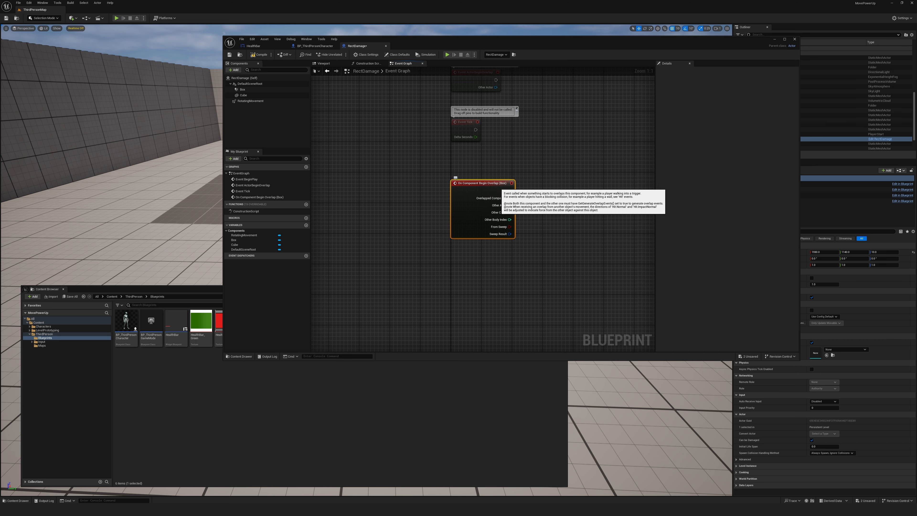
pyautogui.click(543, 200)
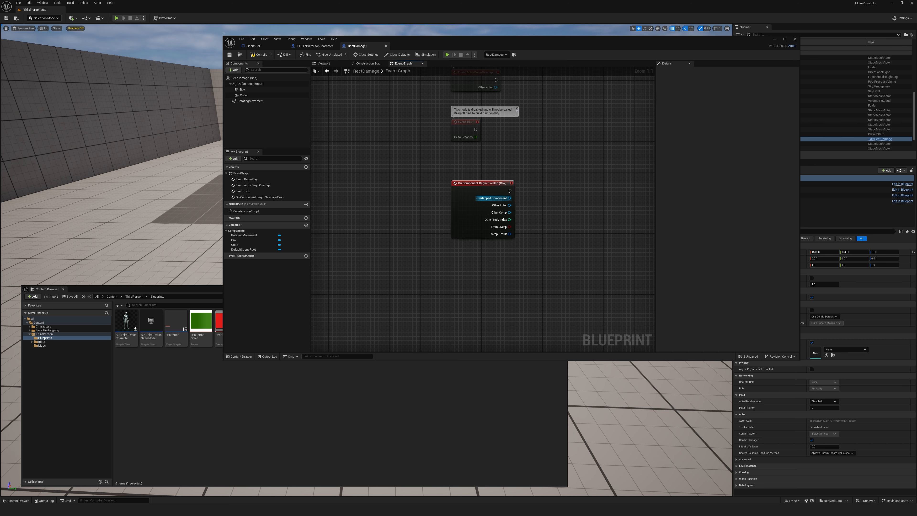
# Cast to BP_ThirdPersonCharacter from the overlap event, using Other Actor as the object, and align the cast node.
pyautogui.moveTo(548, 196); pyautogui.dragTo(476, 208, button='right')
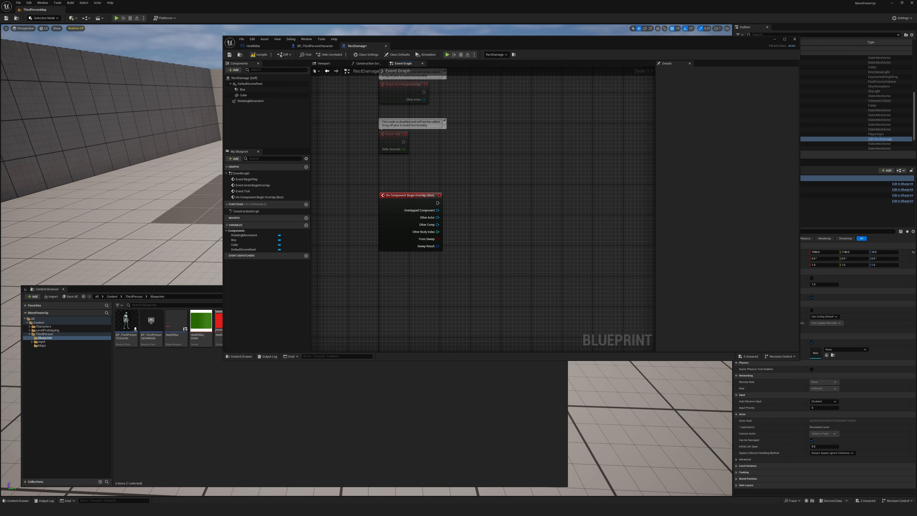
pyautogui.moveTo(438, 203); pyautogui.dragTo(496, 203)
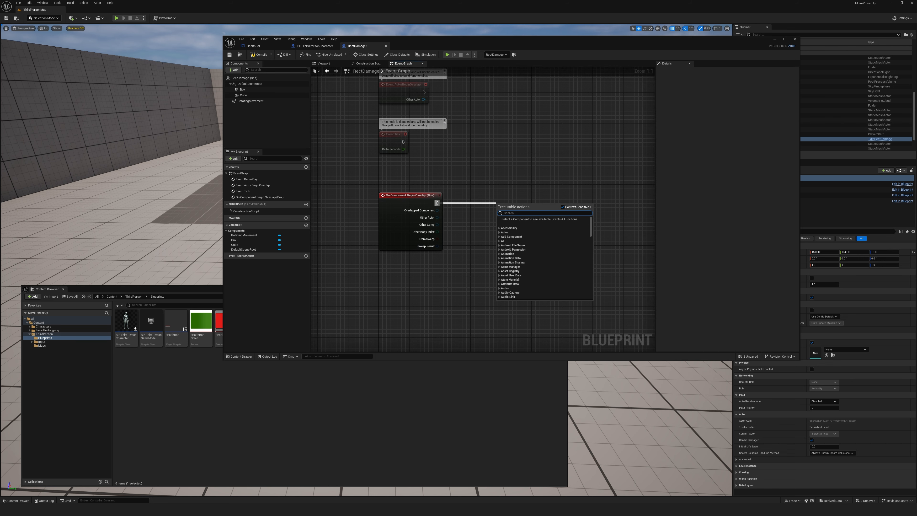
pyautogui.write('thir')
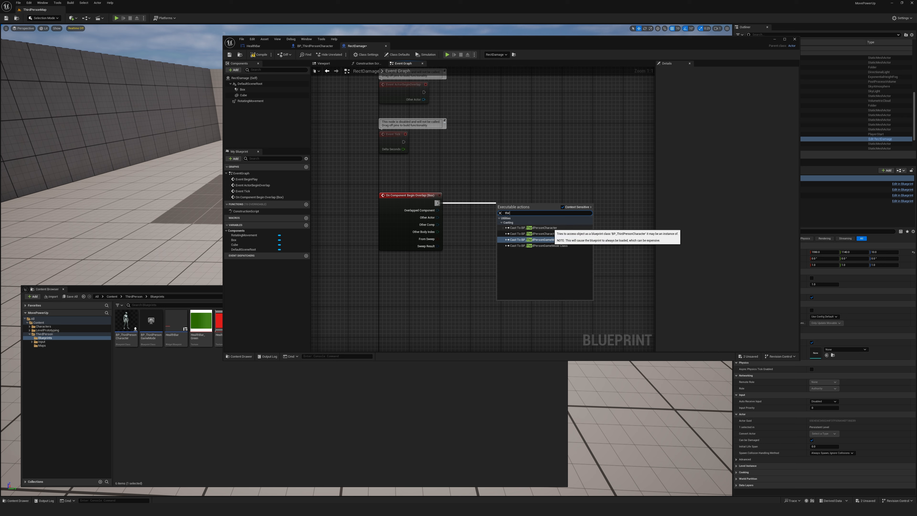
pyautogui.click(537, 228)
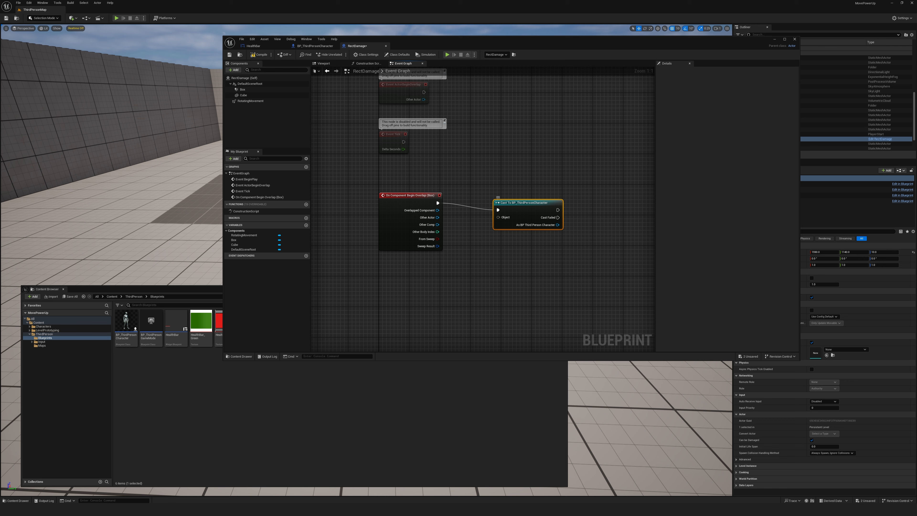
pyautogui.moveTo(584, 202); pyautogui.dragTo(541, 207, button='right')
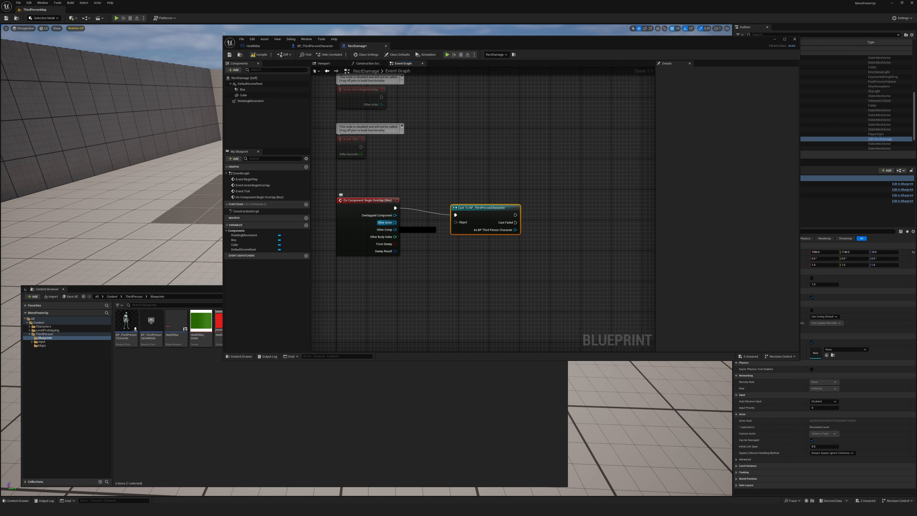
pyautogui.moveTo(395, 222); pyautogui.dragTo(455, 222)
pyautogui.moveTo(493, 206); pyautogui.dragTo(447, 204, button='right')
pyautogui.moveTo(448, 206); pyautogui.dragTo(448, 202)
pyautogui.click(481, 218)
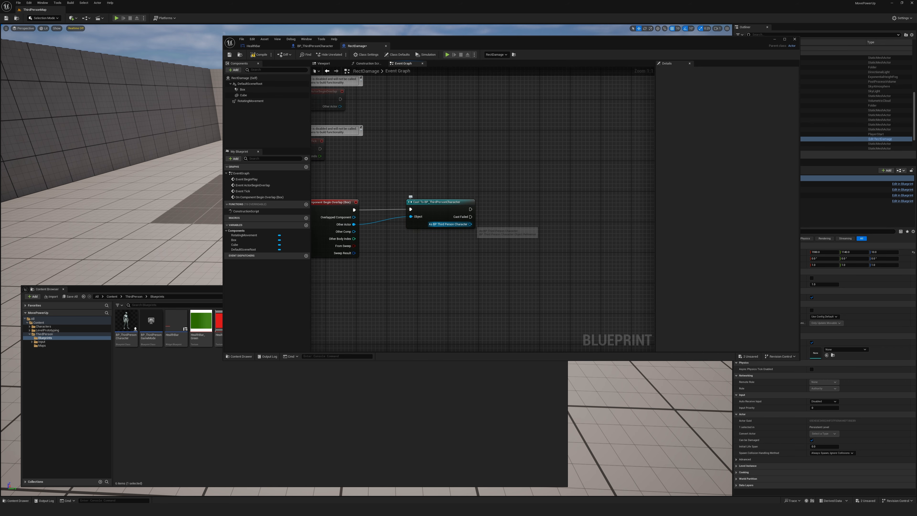
# Add a Get Health node from the cast's As BP Third Person Character output and place it beside the cast.
pyautogui.rightClick(476, 223)
pyautogui.press('Escape')
pyautogui.moveTo(470, 224); pyautogui.dragTo(496, 223)
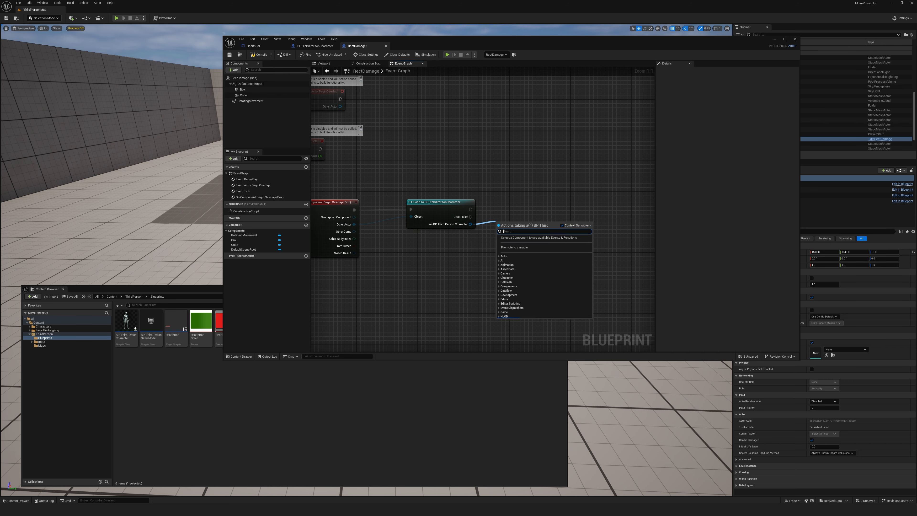
pyautogui.write('get')
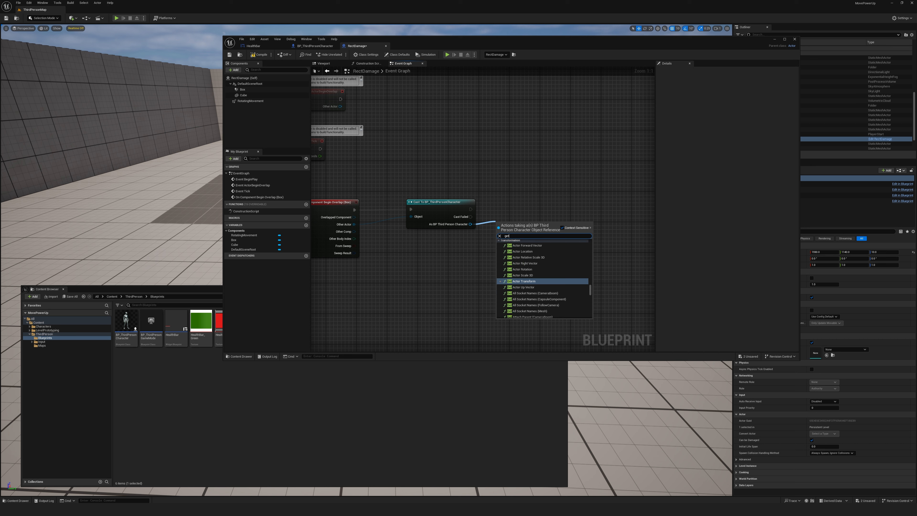
pyautogui.write(' heal')
pyautogui.press('Return')
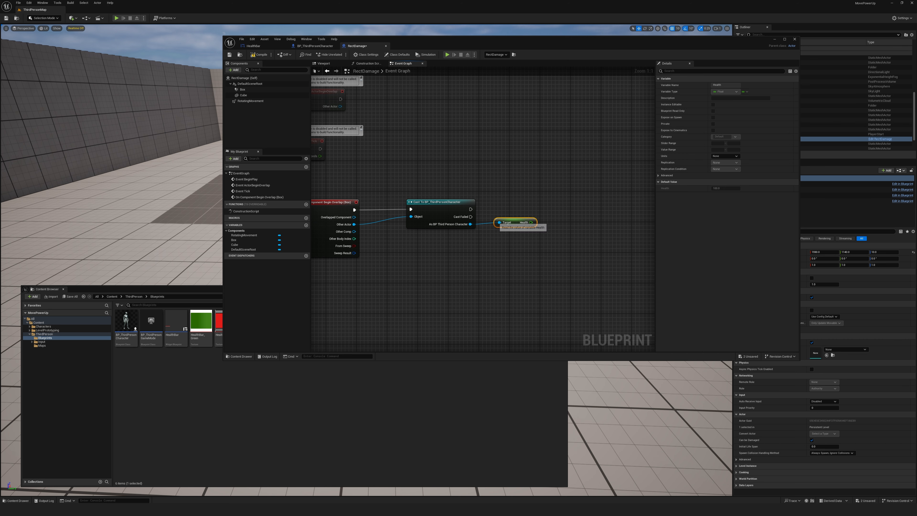
pyautogui.moveTo(515, 222); pyautogui.dragTo(538, 222)
# Add a Set Health node targeting the cast character and place it above the Get Health node.
pyautogui.moveTo(588, 240); pyautogui.dragTo(524, 260, button='right')
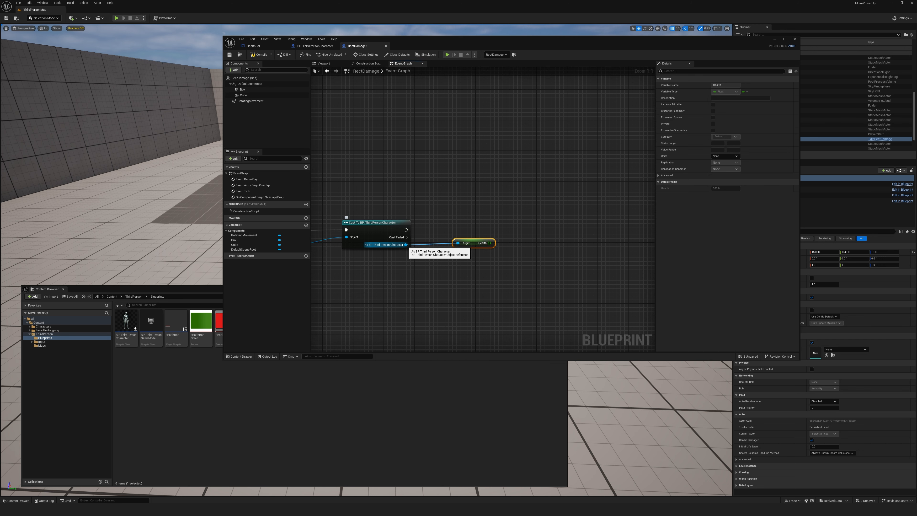
pyautogui.moveTo(406, 245); pyautogui.dragTo(530, 198)
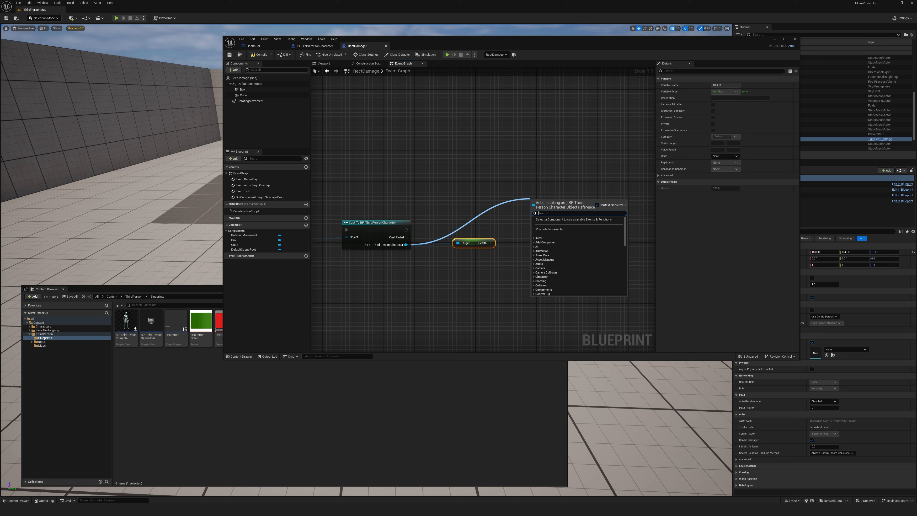
pyautogui.click(500, 193)
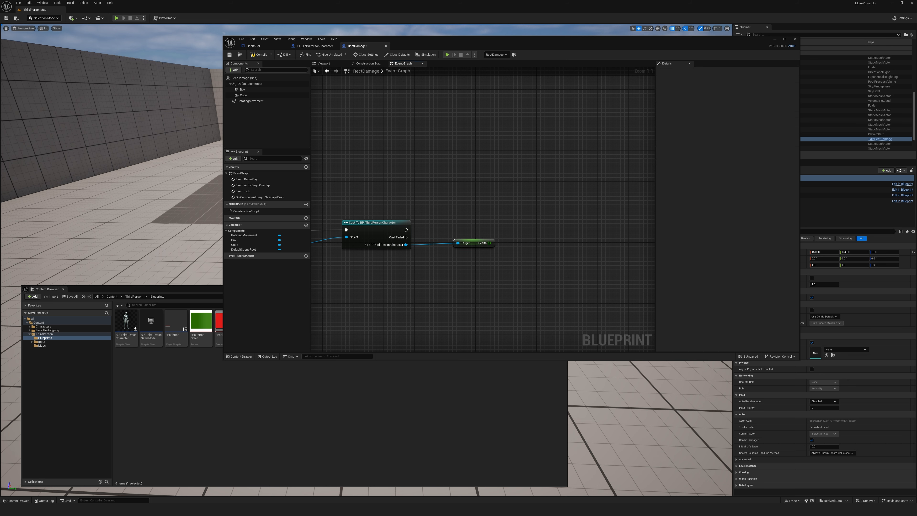
pyautogui.moveTo(405, 245); pyautogui.dragTo(545, 219)
pyautogui.write('set')
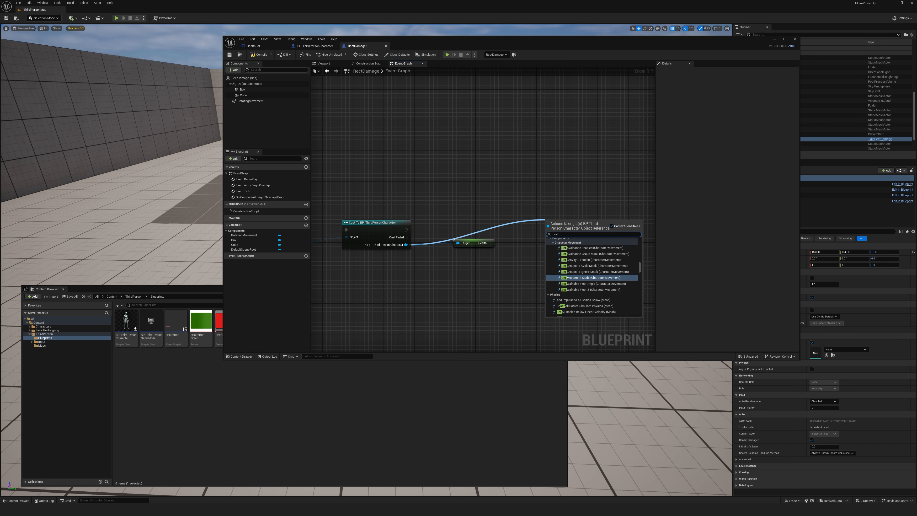
pyautogui.write(' health')
pyautogui.press('Return')
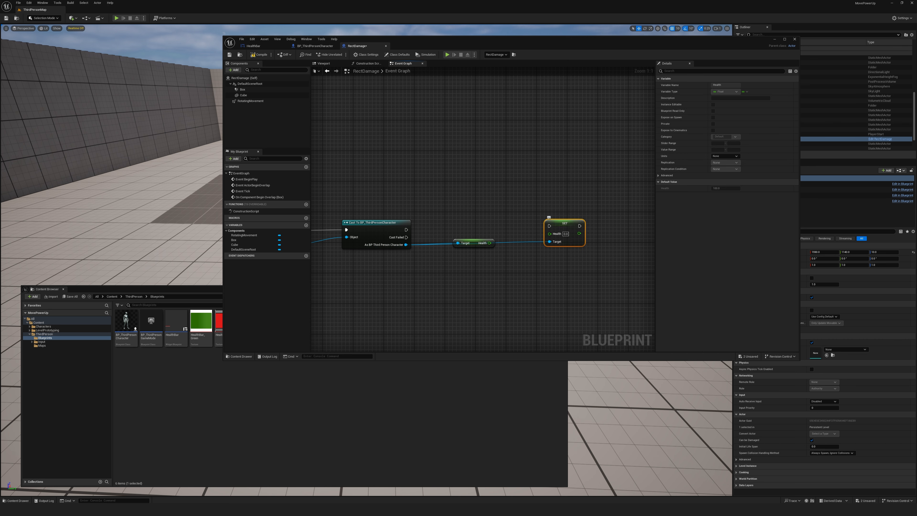
pyautogui.moveTo(564, 223); pyautogui.dragTo(564, 192)
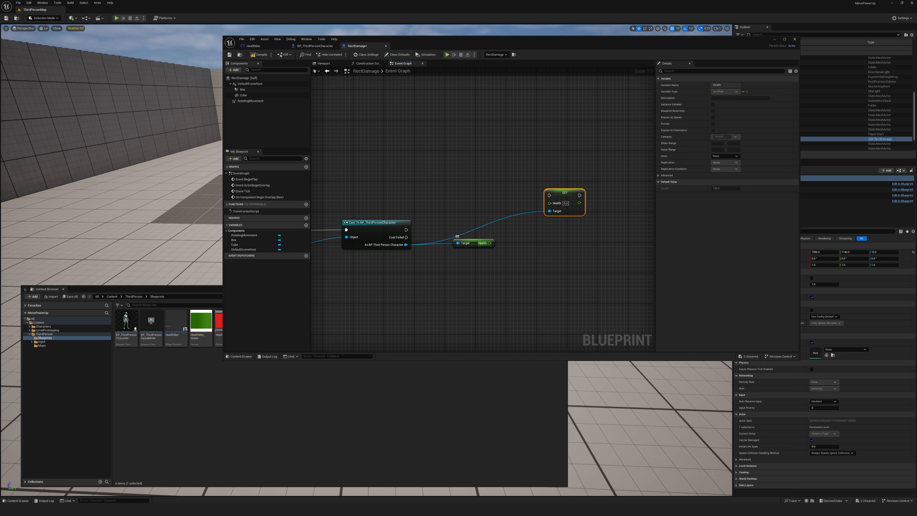
# Subtract 10 from the character's Health value with a Subtract node.
pyautogui.moveTo(489, 242); pyautogui.dragTo(507, 240)
pyautogui.write('sub')
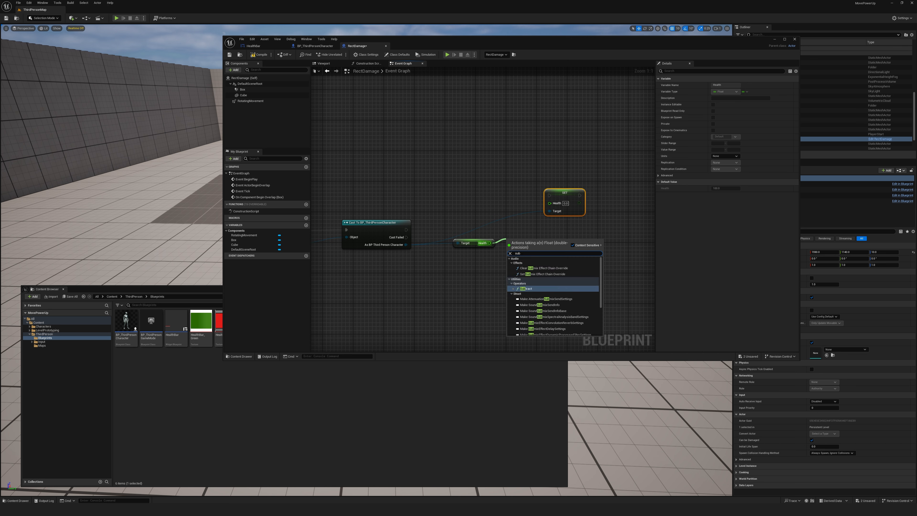
pyautogui.press('Return')
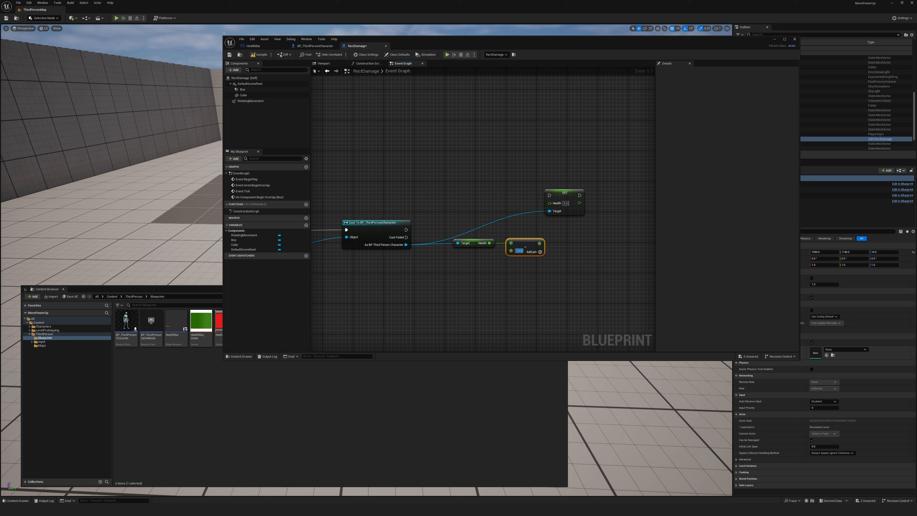
pyautogui.click(573, 253)
pyautogui.moveTo(572, 253); pyautogui.dragTo(475, 255, button='right')
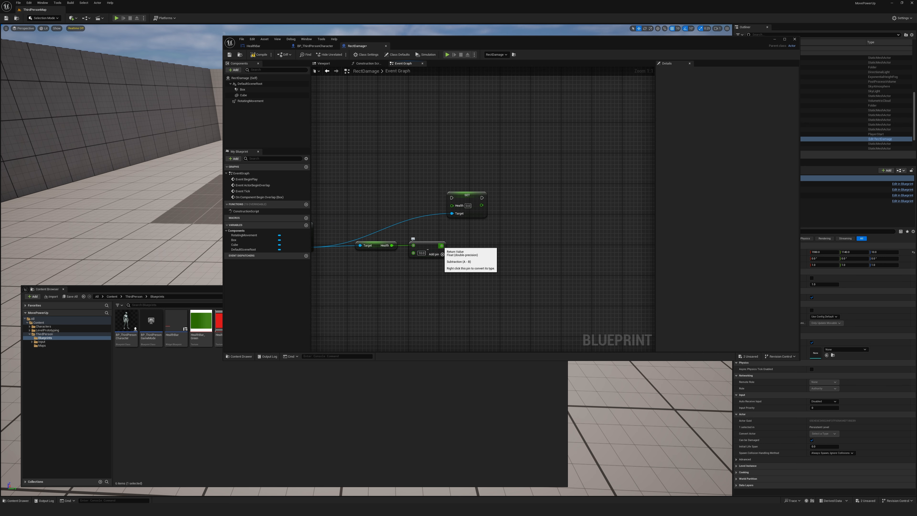
# Feed the subtraction result into a Clamp (Float) node with Max 100, moving the Set Health node aside to make room.
pyautogui.moveTo(441, 246); pyautogui.dragTo(463, 249)
pyautogui.write('clamp')
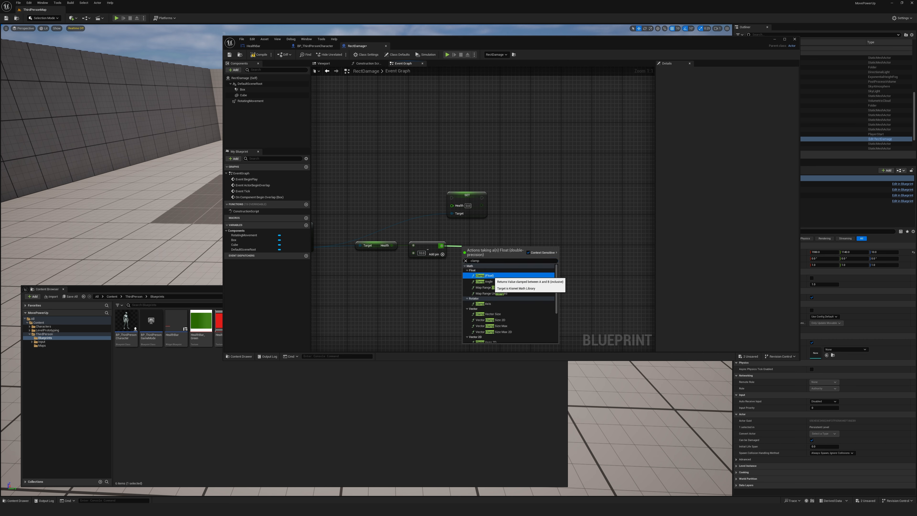
pyautogui.click(485, 275)
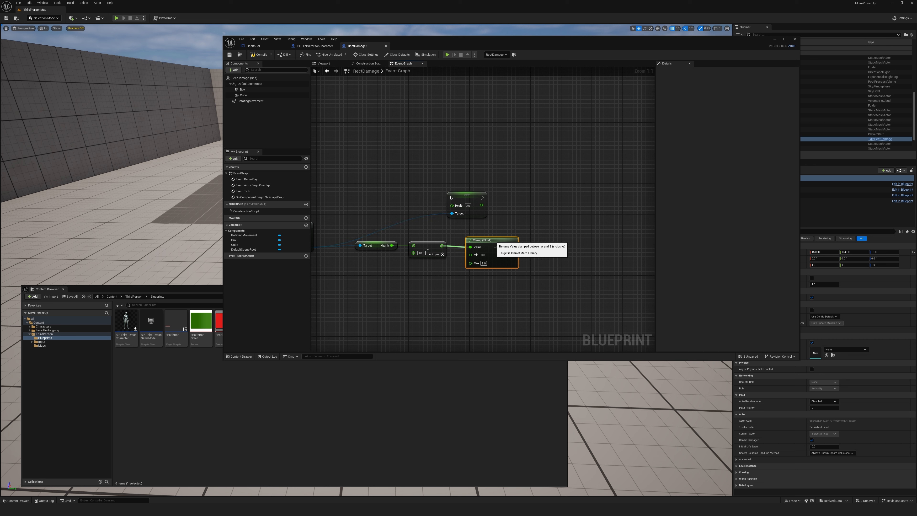
pyautogui.moveTo(469, 197); pyautogui.dragTo(534, 197)
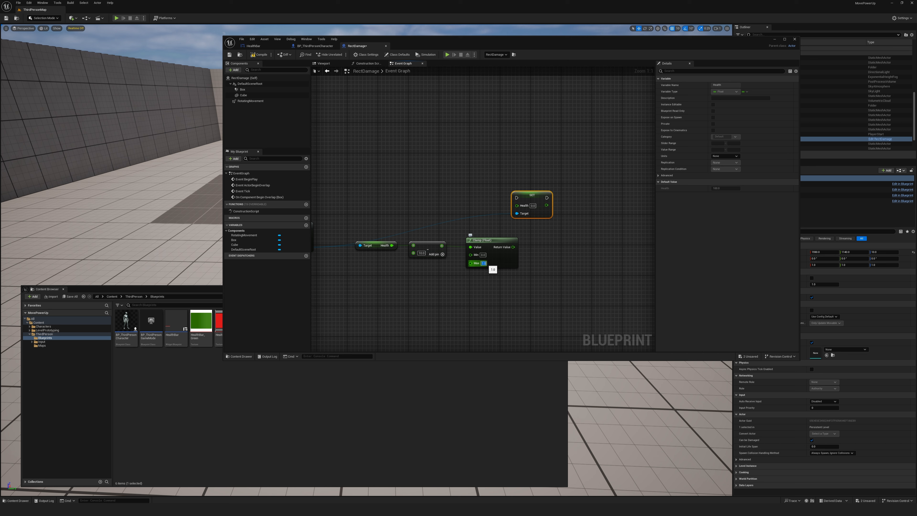
pyautogui.write('100')
pyautogui.press('Return')
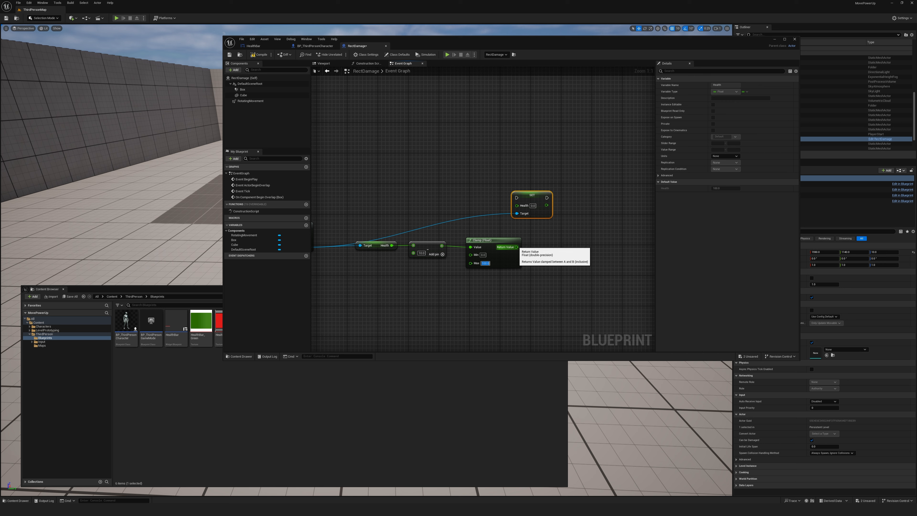
# Connect the clamp's Return Value to Set Health, and link the cast's execution output to the Set node.
pyautogui.moveTo(517, 247)
pyautogui.mouseDown()
pyautogui.moveTo(501, 224)
pyautogui.moveTo(517, 206)
pyautogui.moveTo(360, 245)
pyautogui.mouseUp()
pyautogui.moveTo(532, 195); pyautogui.dragTo(574, 195)
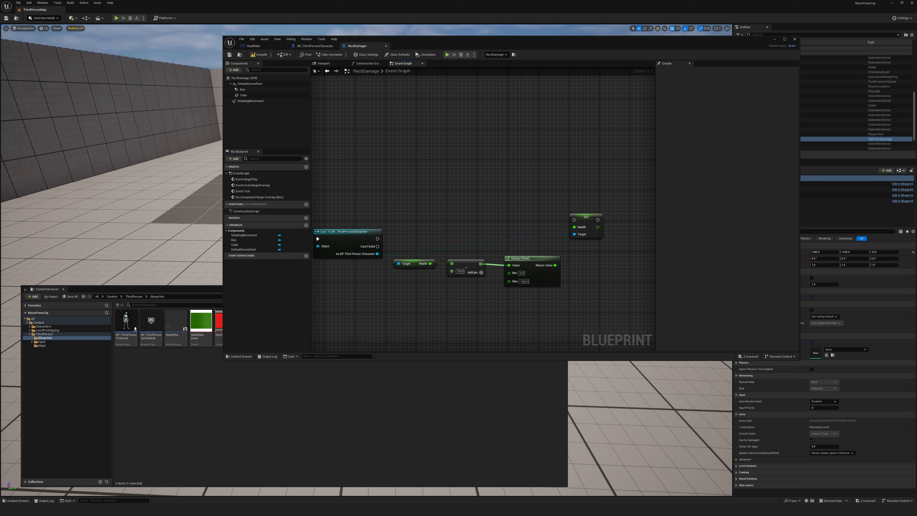
pyautogui.moveTo(377, 239); pyautogui.dragTo(500, 235)
pyautogui.press('Escape')
pyautogui.moveTo(377, 238)
pyautogui.mouseDown()
pyautogui.moveTo(571, 219)
pyautogui.moveTo(598, 234)
pyautogui.mouseUp()
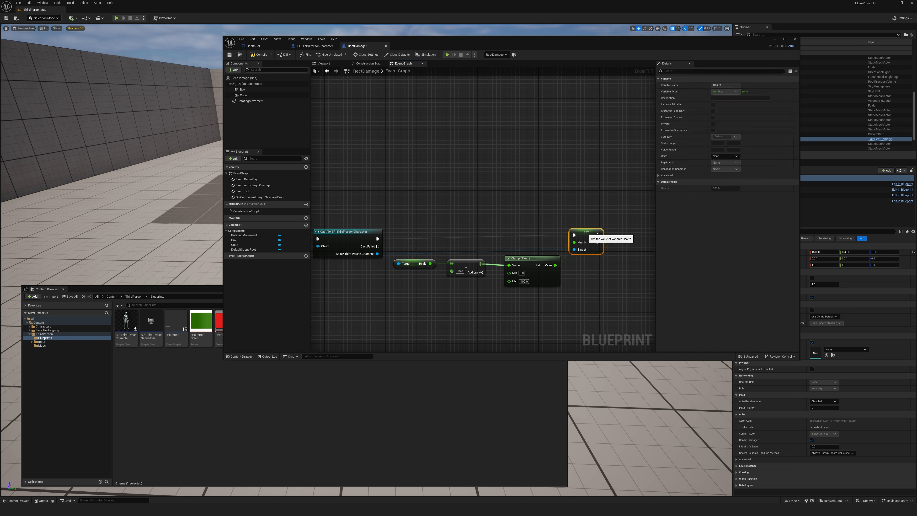
# Compile and save the RectDamage blueprint, and review the damage node chain from overlap event to Set Health.
pyautogui.click(259, 55)
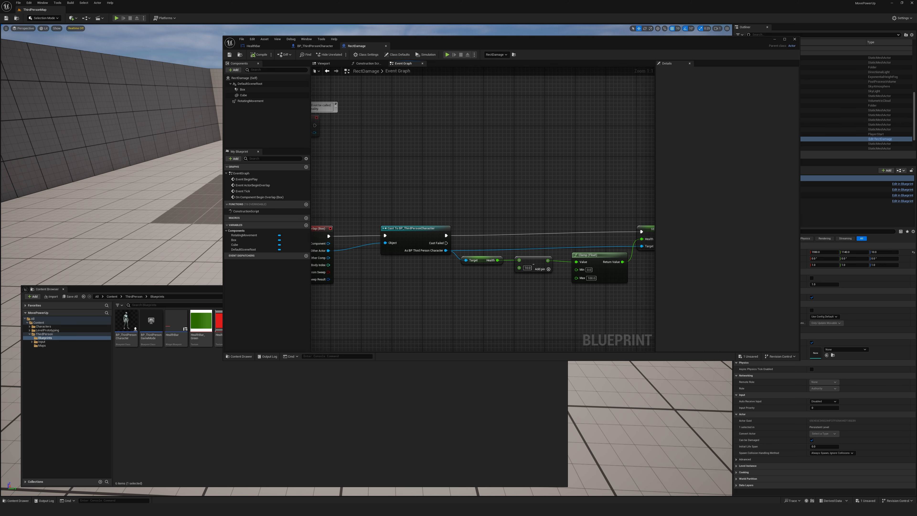
pyautogui.scroll(-1, 483, 209)
pyautogui.moveTo(409, 205)
pyautogui.mouseDown(button='right')
pyautogui.moveTo(431, 205)
pyautogui.moveTo(406, 206)
pyautogui.mouseUp(button='right')
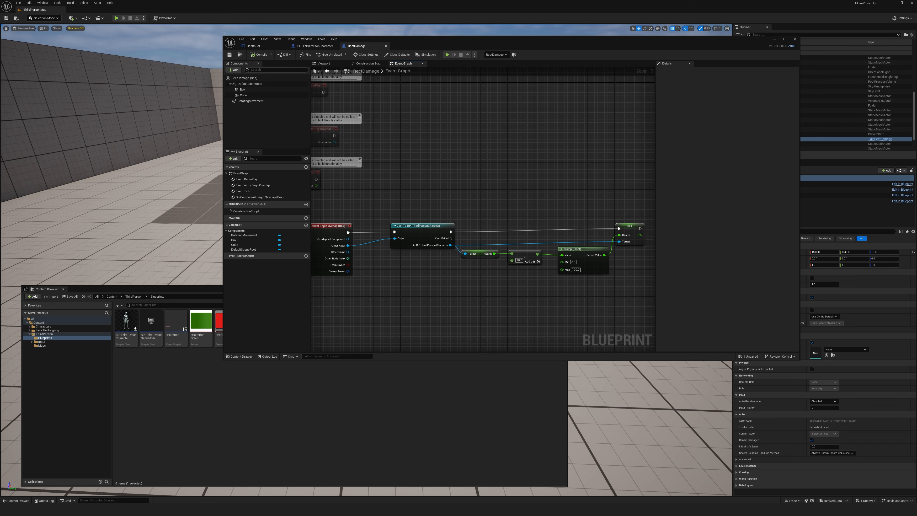
pyautogui.moveTo(500, 214)
pyautogui.mouseDown(button='right')
pyautogui.moveTo(462, 211)
pyautogui.moveTo(417, 225)
pyautogui.mouseUp(button='right')
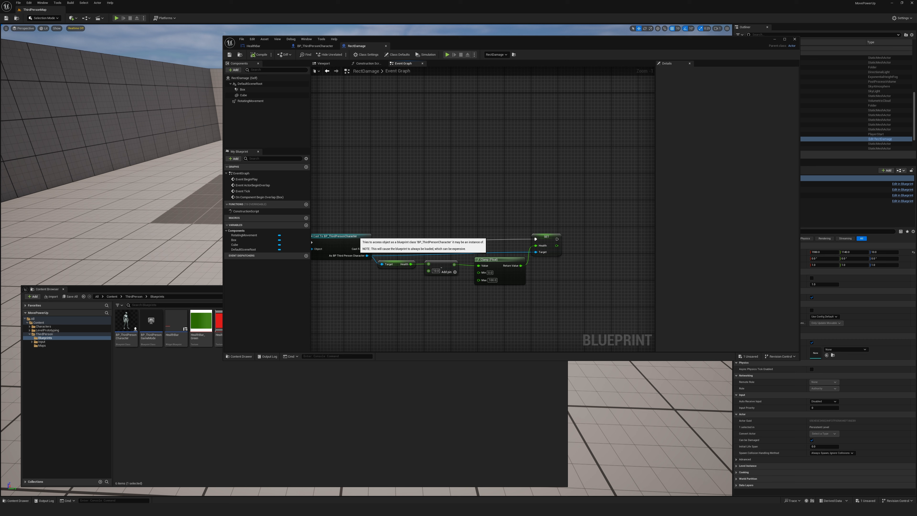
pyautogui.moveTo(433, 212); pyautogui.dragTo(504, 215, button='right')
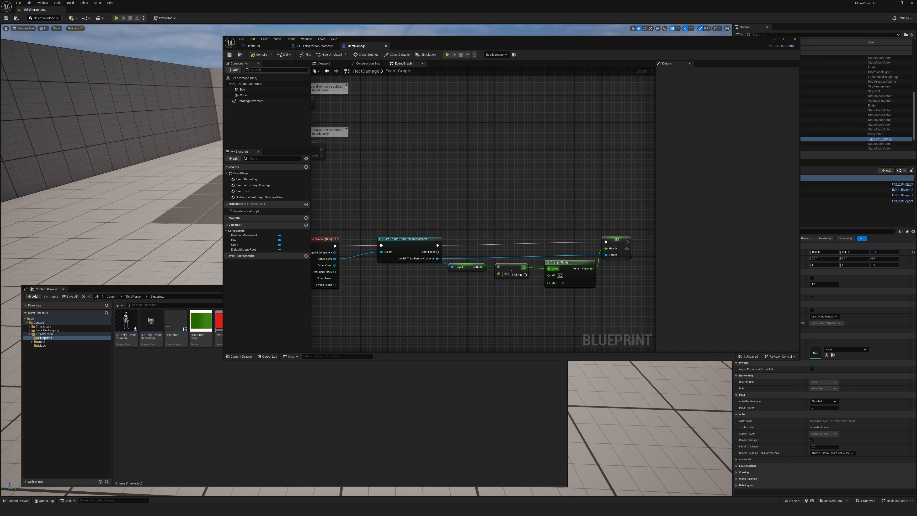
# Shift the whole node chain from the character cast through Set Health slightly closer to the box overlap event.
pyautogui.moveTo(408, 208); pyautogui.dragTo(616, 300)
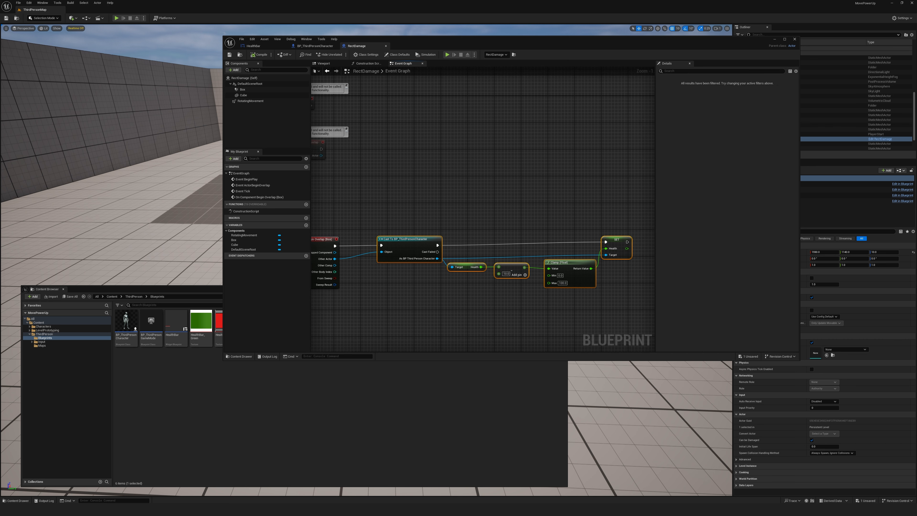
pyautogui.moveTo(614, 239); pyautogui.dragTo(599, 239)
pyautogui.click(534, 187)
# Clear the floating editor windows off the level, play it, and walk the character up to the rotating damage bar.
pyautogui.moveTo(412, 39); pyautogui.dragTo(377, 141)
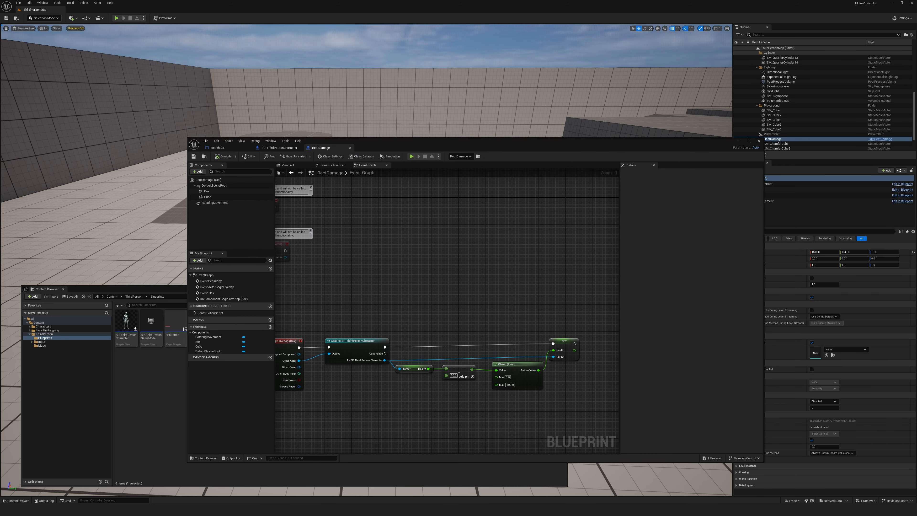
pyautogui.click(738, 141)
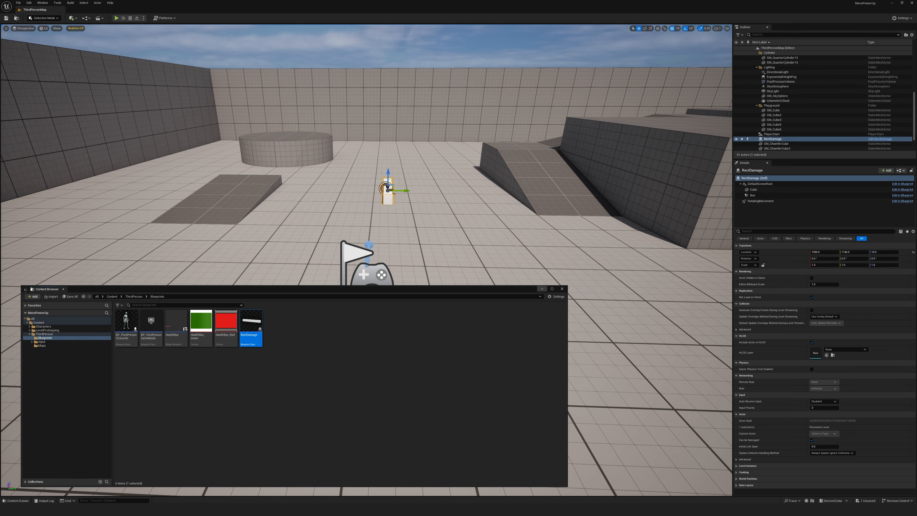
pyautogui.click(561, 289)
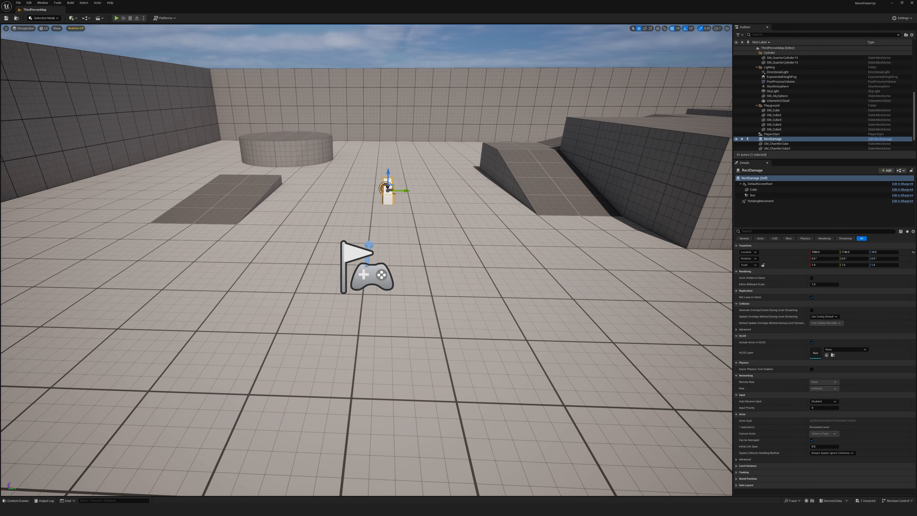
pyautogui.click(116, 17)
pyautogui.press('w')
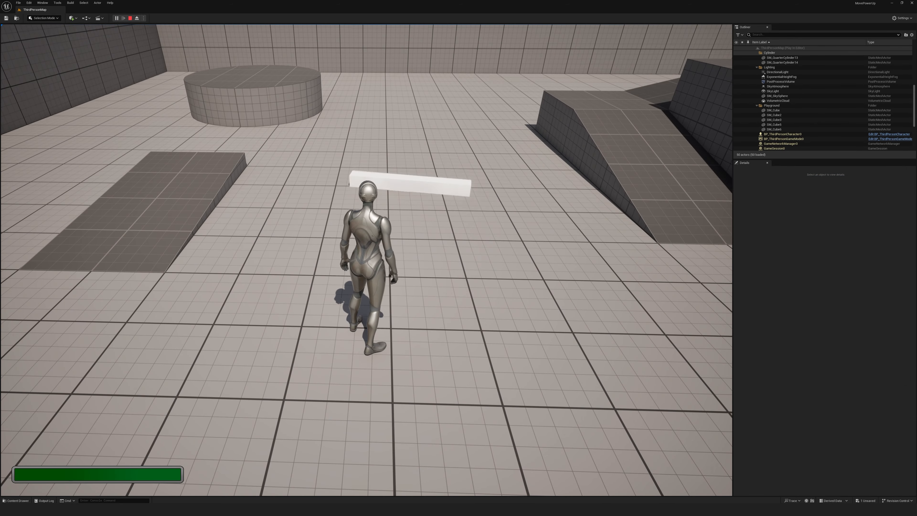
pyautogui.press('a')
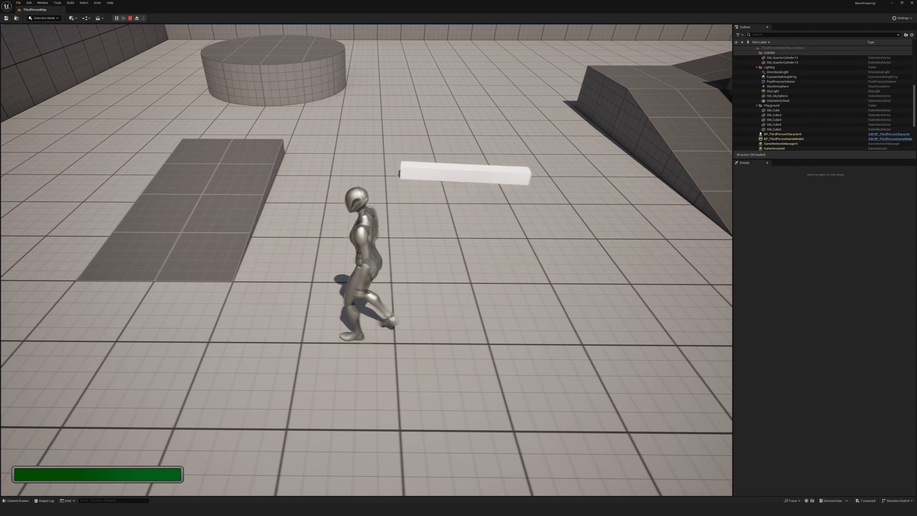
pyautogui.press('w')
pyautogui.press('d')
pyautogui.press('w')
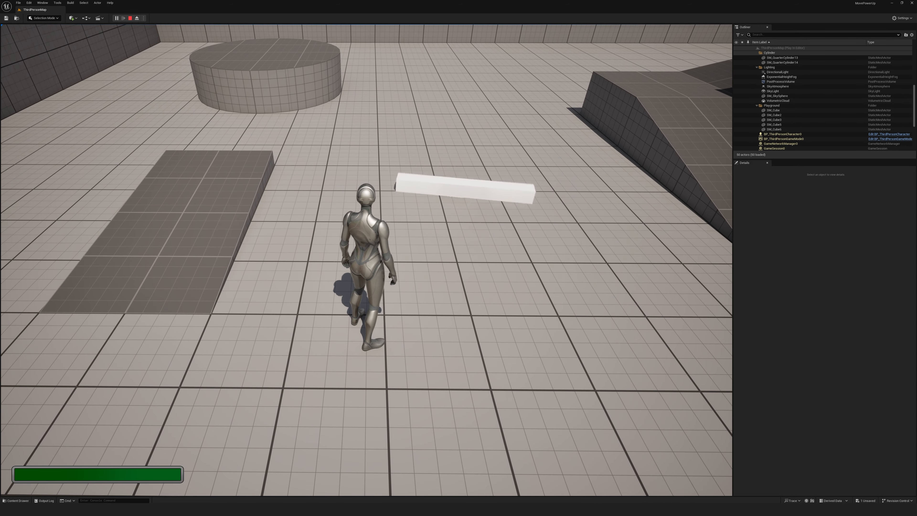
pyautogui.press('d')
pyautogui.press('w')
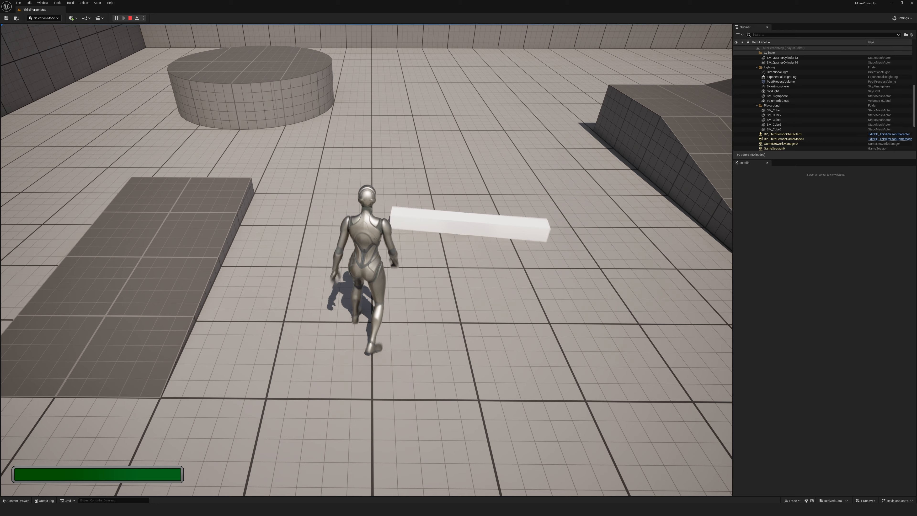
pyautogui.press('a')
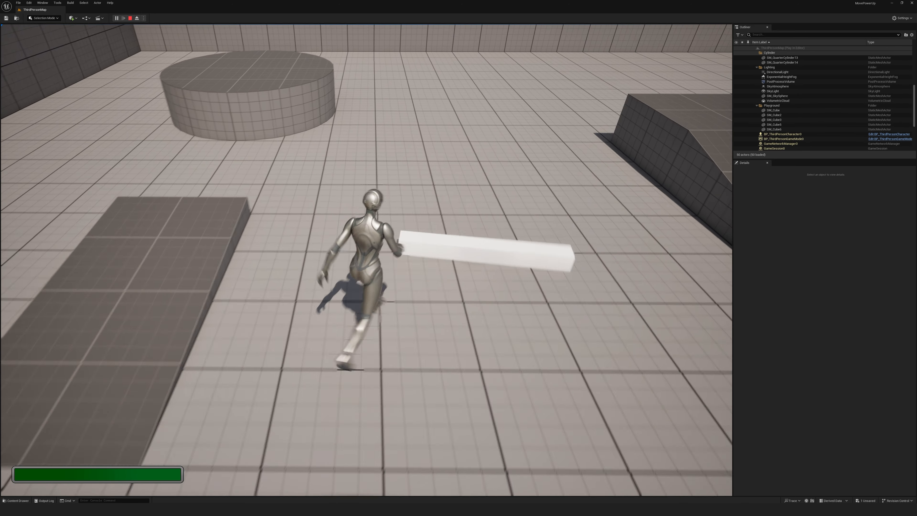
# Run the character into the rotating bar several times to test the health bar's response to damage, and stop playing.
pyautogui.press('d')
pyautogui.press('s')
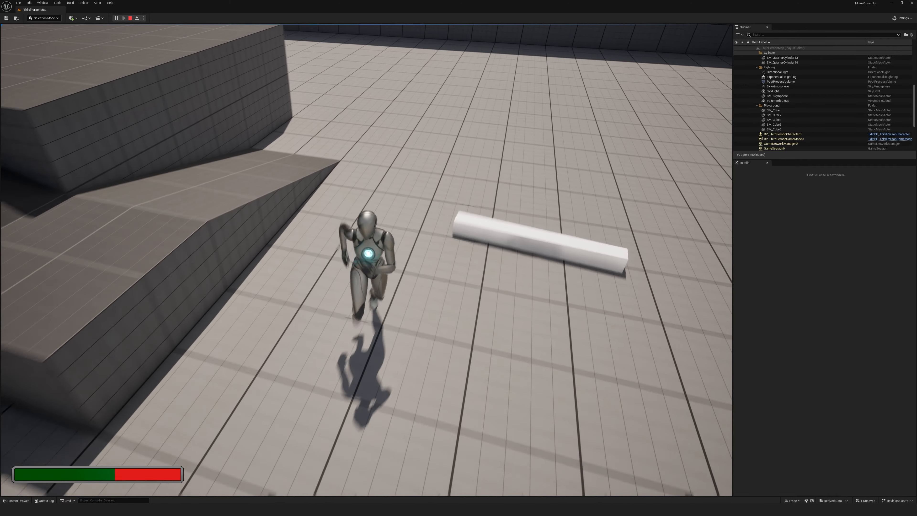
pyautogui.press('d')
pyautogui.press('w')
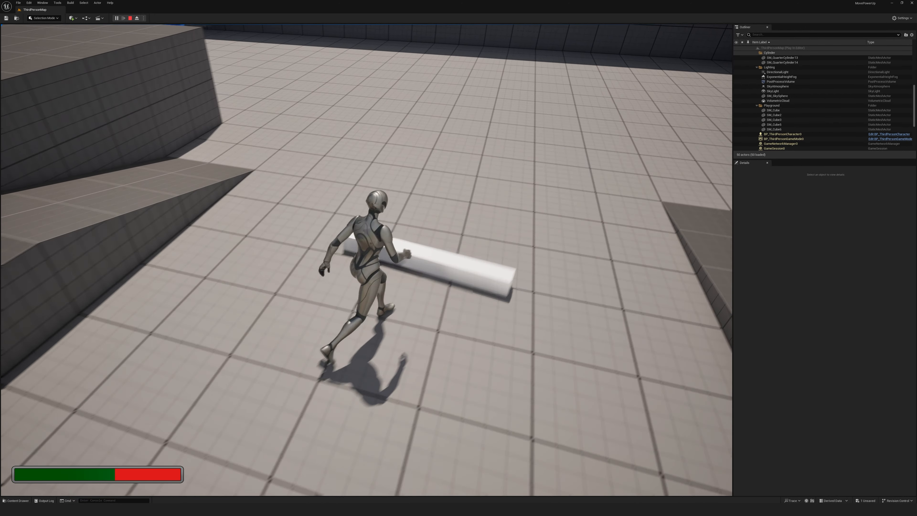
pyautogui.press('a')
pyautogui.press('s')
pyautogui.press('w')
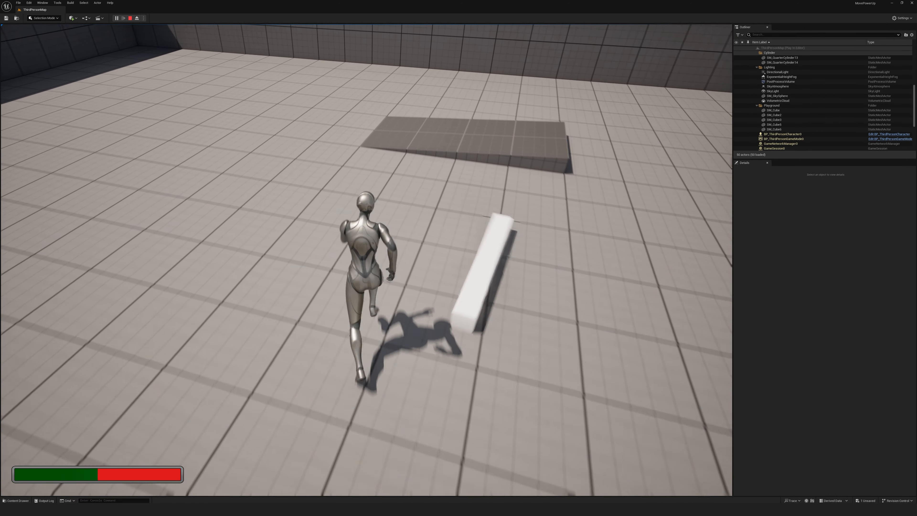
pyautogui.press('d')
pyautogui.press('a')
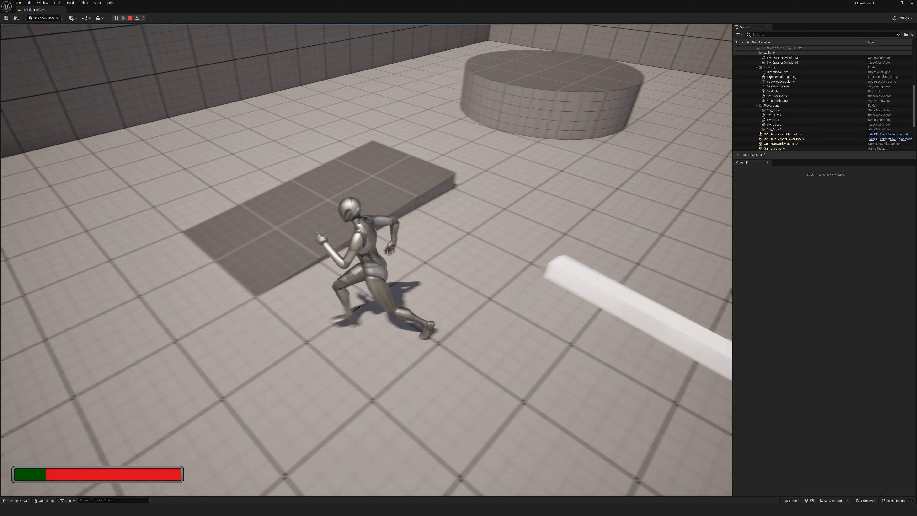
pyautogui.press('Escape')
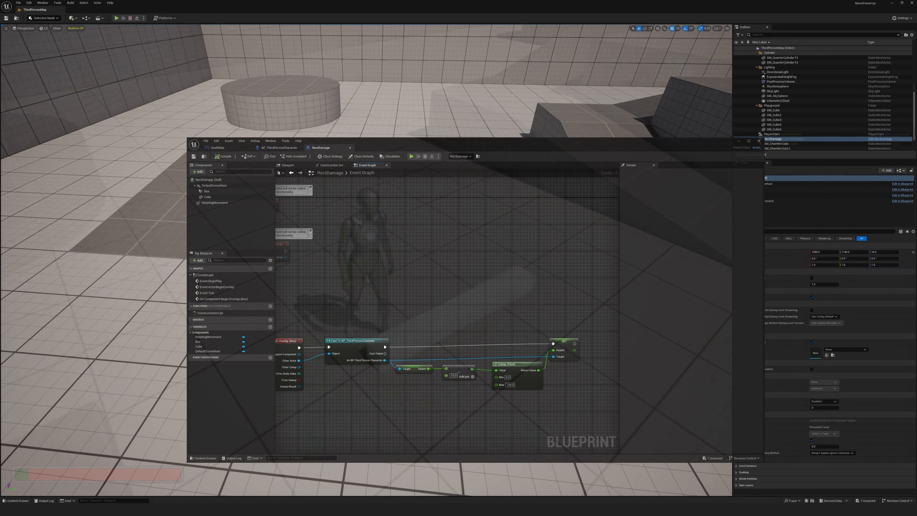
# Bring back the Content Browser and arrange it so that it and the RectDamage blueprint editor are both accessible.
pyautogui.moveTo(548, 510)
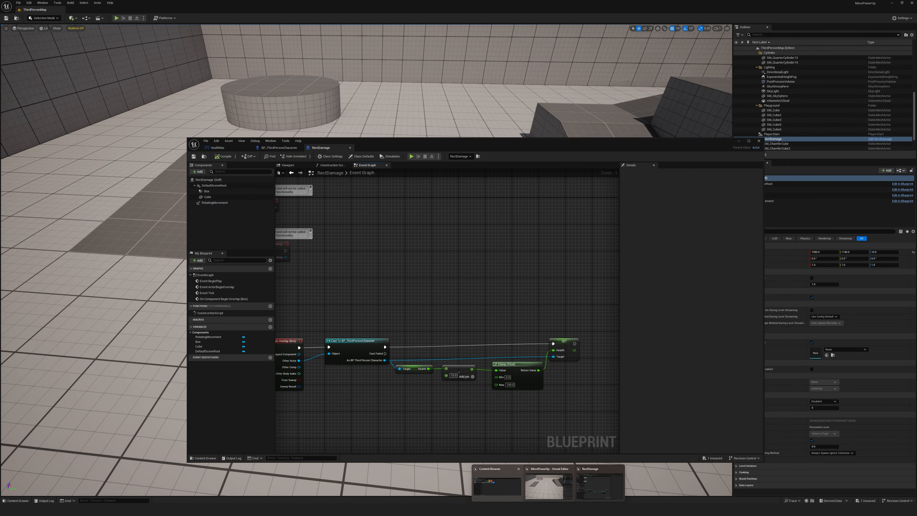
pyautogui.click(498, 485)
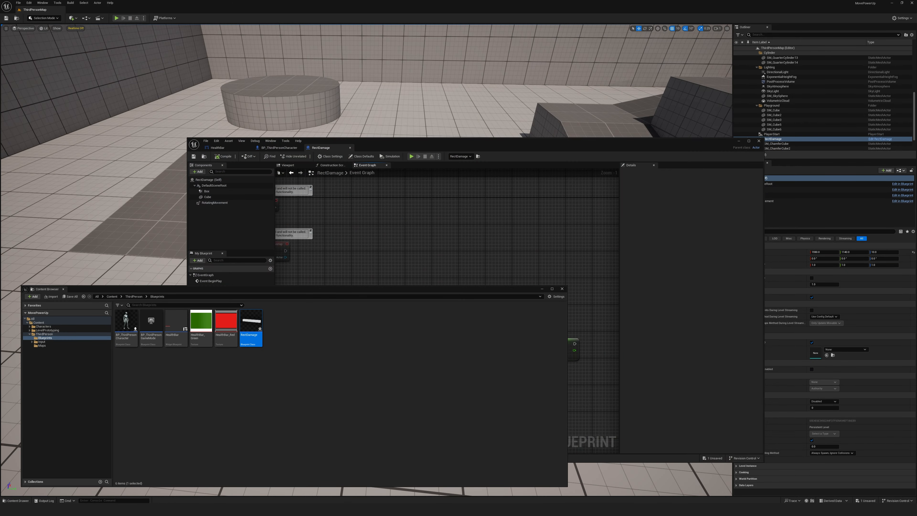
pyautogui.moveTo(306, 292); pyautogui.dragTo(309, 264)
pyautogui.moveTo(448, 140); pyautogui.dragTo(577, 131)
pyautogui.click(245, 369)
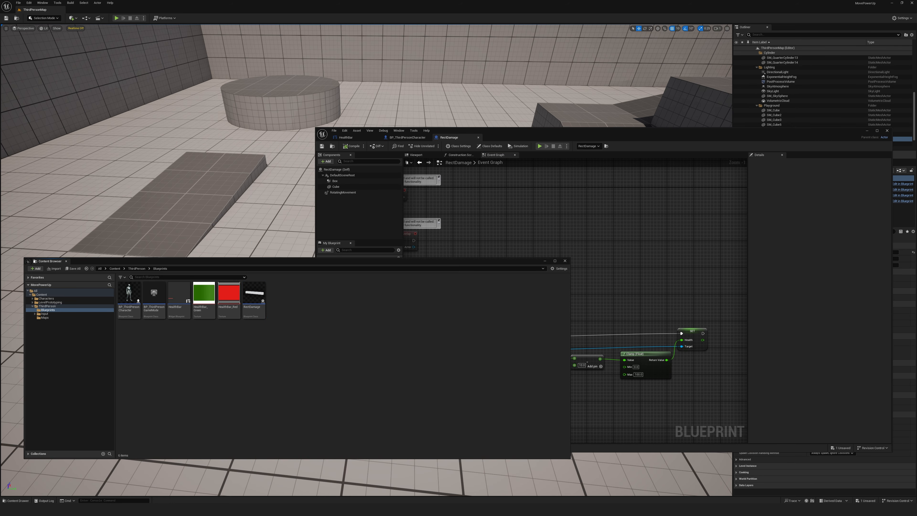
# Create a new Actor Blueprint class in the Blueprints folder and name it HealthPickup.
pyautogui.rightClick(296, 306)
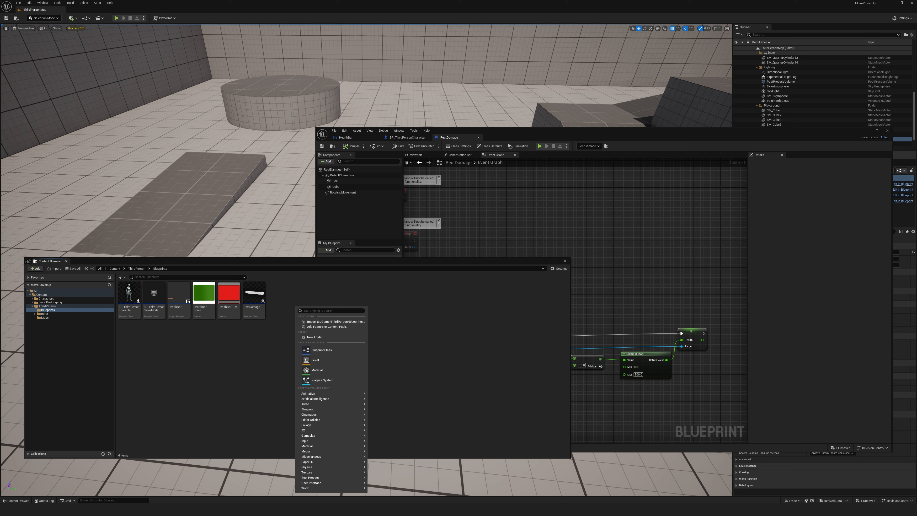
pyautogui.click(250, 347)
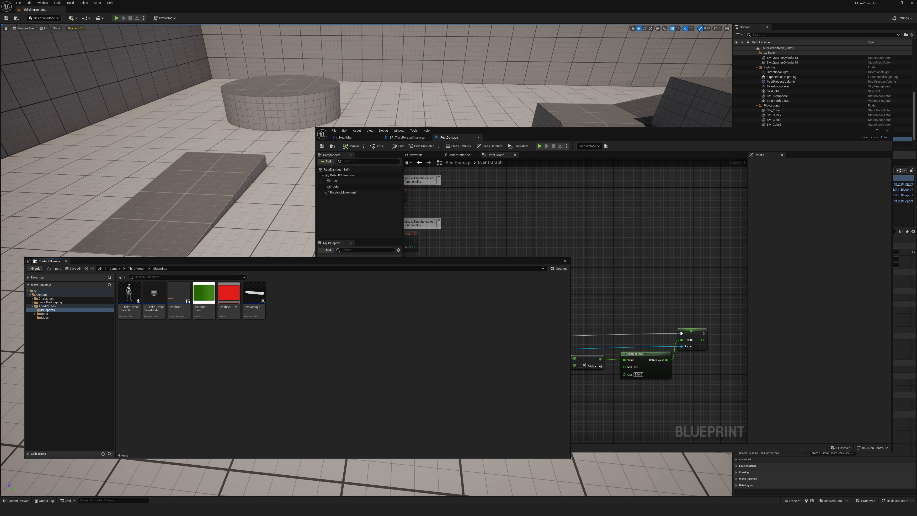
pyautogui.rightClick(288, 295)
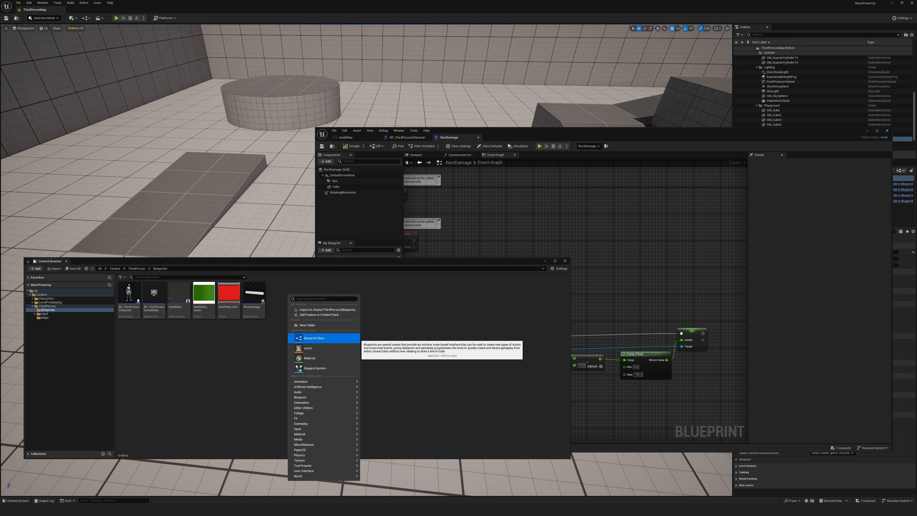
pyautogui.click(314, 337)
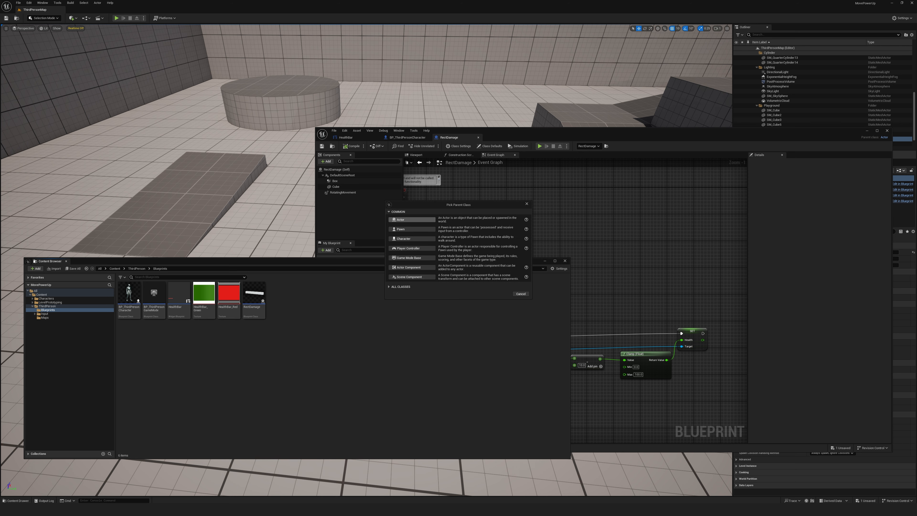
pyautogui.click(407, 219)
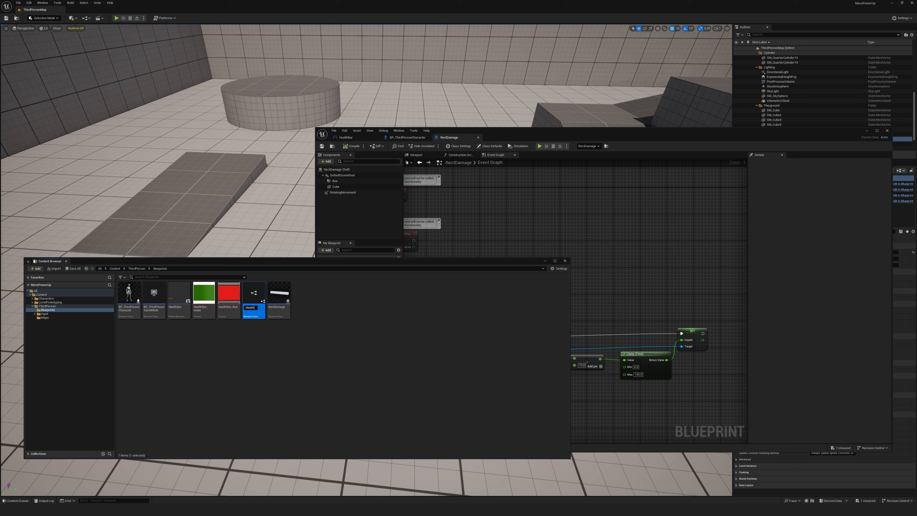
pyautogui.press('Return')
# Open the HealthPickup blueprint, enlarge its editor window, and add a Cube component.
pyautogui.doubleClick(254, 294)
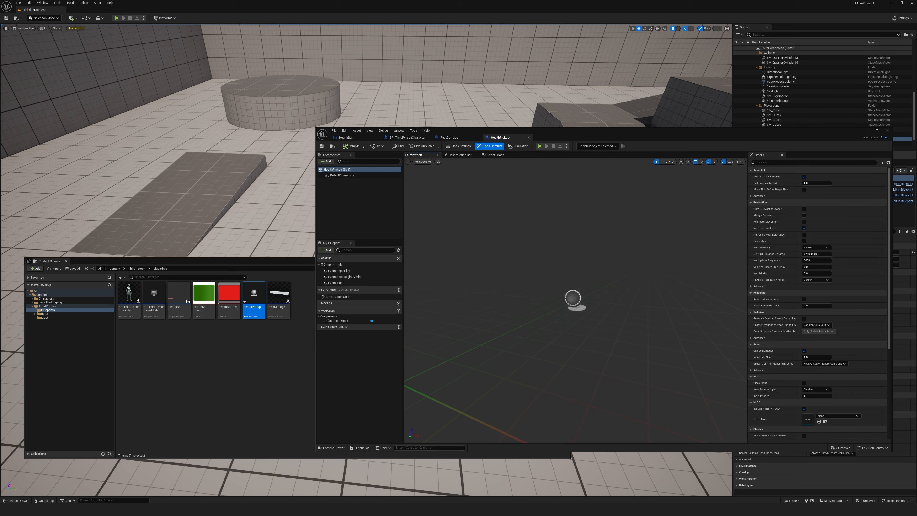
pyautogui.moveTo(451, 86); pyautogui.dragTo(448, 87, button='right')
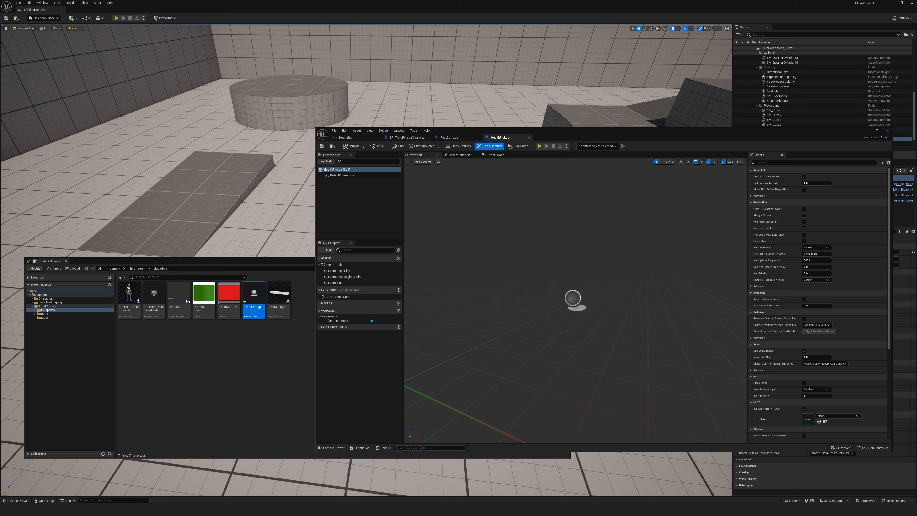
pyautogui.moveTo(315, 127); pyautogui.dragTo(318, 110)
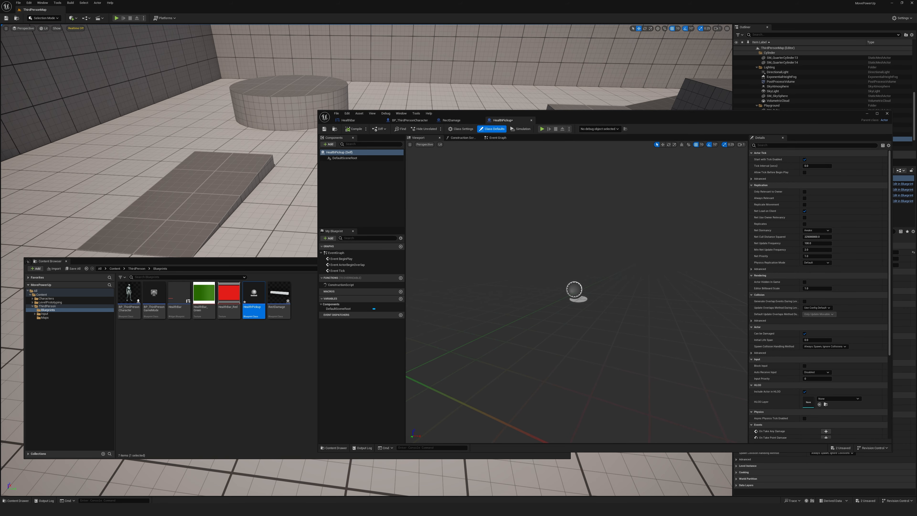
pyautogui.click(328, 143)
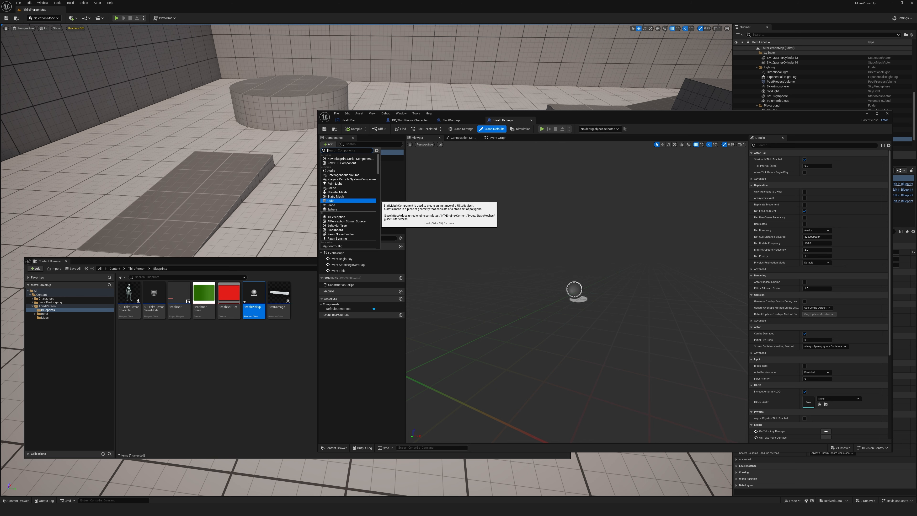
pyautogui.press('Escape')
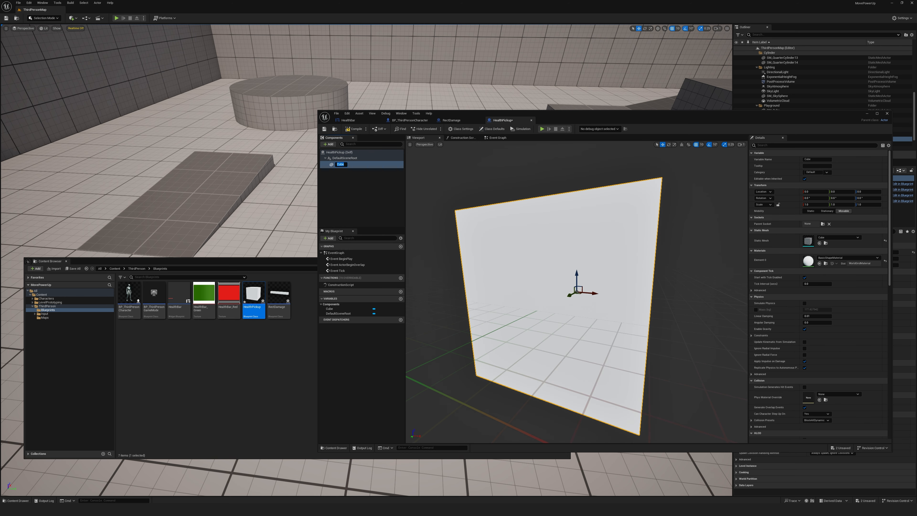
# Scale the cube down equally along X and Y into an upright box about half as wide as it is tall.
pyautogui.moveTo(576, 291); pyautogui.dragTo(592, 334, button='right')
pyautogui.press('s')
pyautogui.scroll(-1, 506, 289)
pyautogui.press('w')
pyautogui.press('e')
pyautogui.scroll(-1, 581, 334)
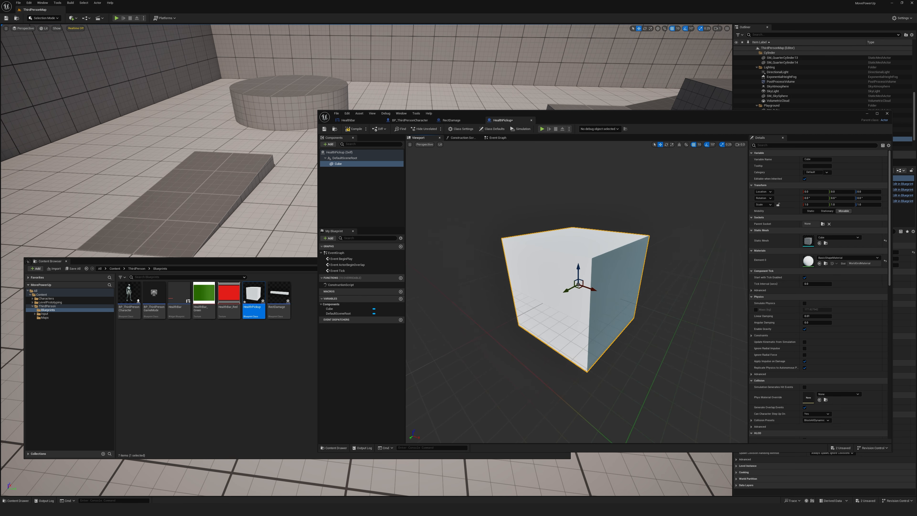
pyautogui.press('r')
pyautogui.moveTo(567, 289); pyautogui.dragTo(575, 286)
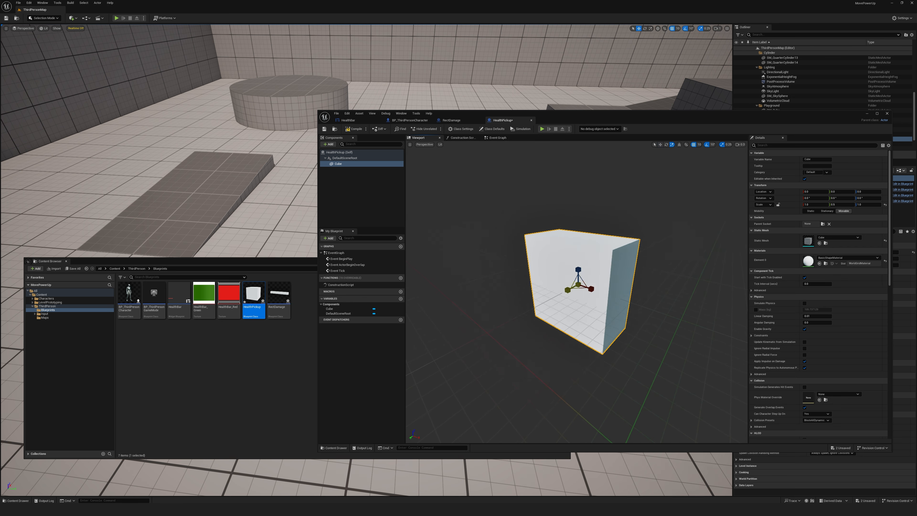
# Duplicate the scaled Cube component in the HealthPickup blueprint.
pyautogui.rightClick(339, 164)
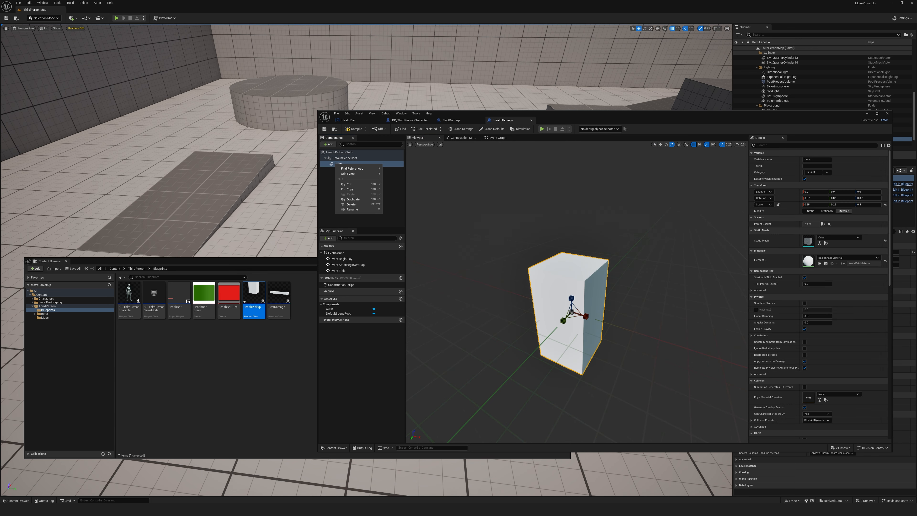
pyautogui.click(328, 176)
pyautogui.click(338, 164)
pyautogui.rightClick(339, 164)
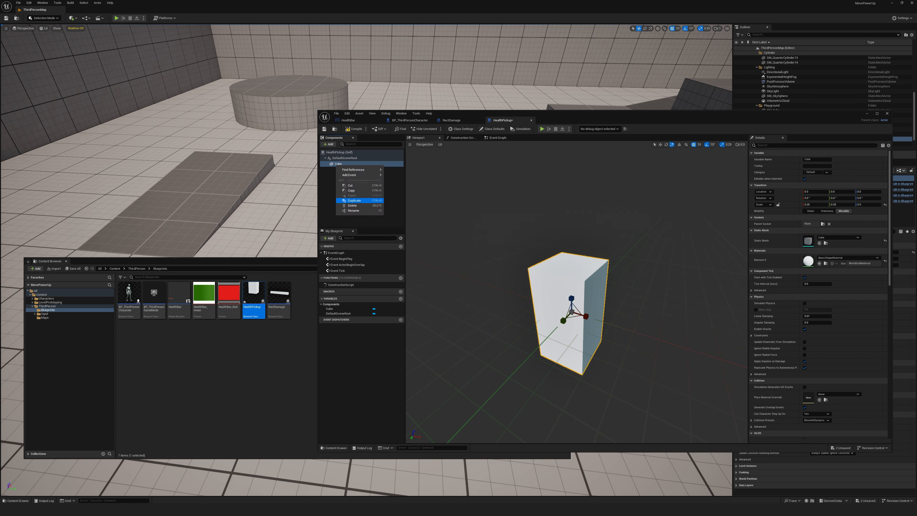
pyautogui.click(354, 200)
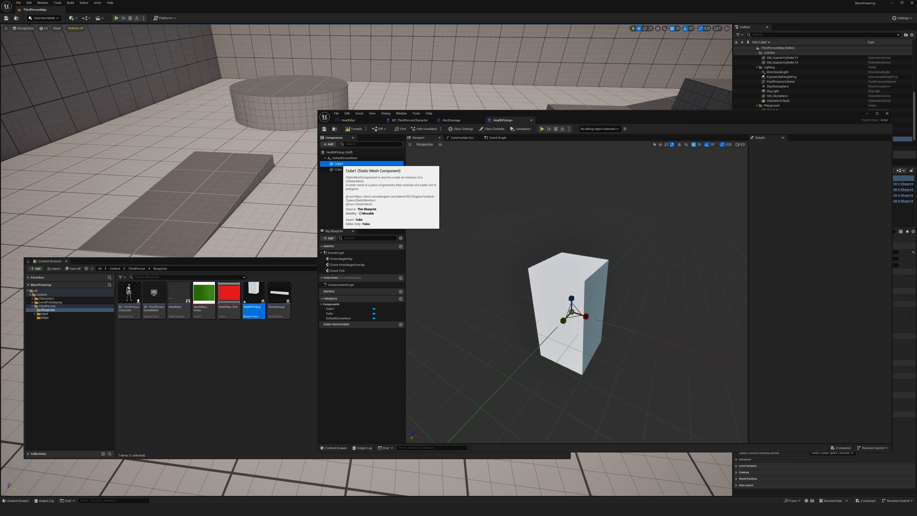
# Rotate the duplicated cube 90° about the Y axis so the two boxes form a cross, and check it head-on.
pyautogui.click(338, 163)
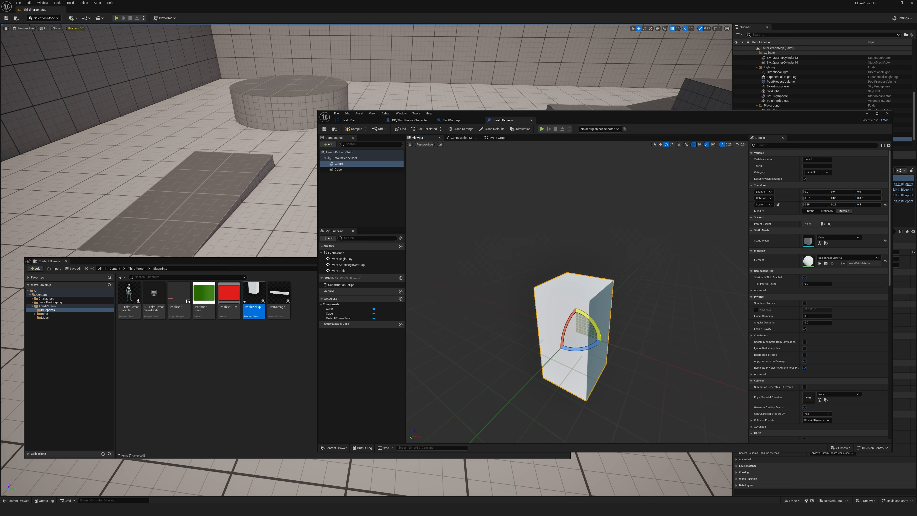
pyautogui.moveTo(596, 325); pyautogui.dragTo(576, 304)
pyautogui.moveTo(575, 304)
pyautogui.mouseDown(button='right')
pyautogui.moveTo(592, 318)
pyautogui.moveTo(621, 320)
pyautogui.moveTo(582, 275)
pyautogui.moveTo(552, 275)
pyautogui.moveTo(581, 278)
pyautogui.moveTo(577, 300)
pyautogui.mouseUp(button='right')
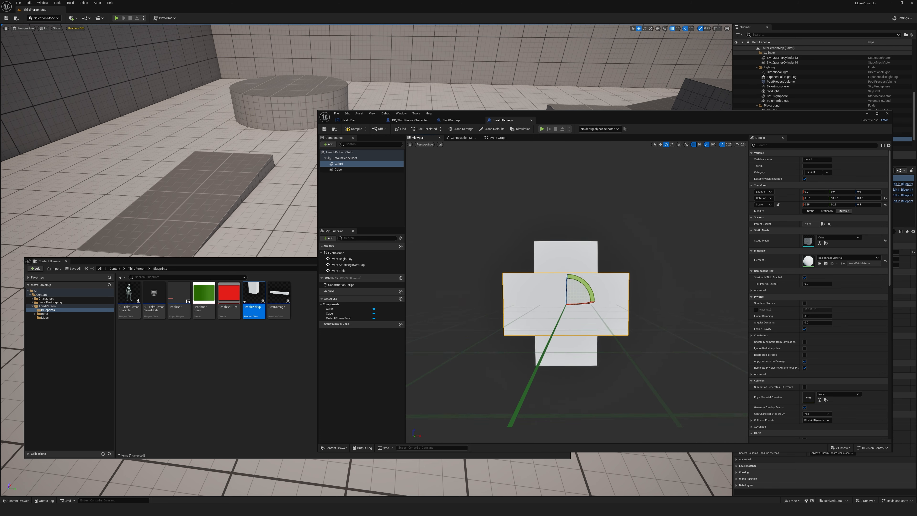
pyautogui.press('w')
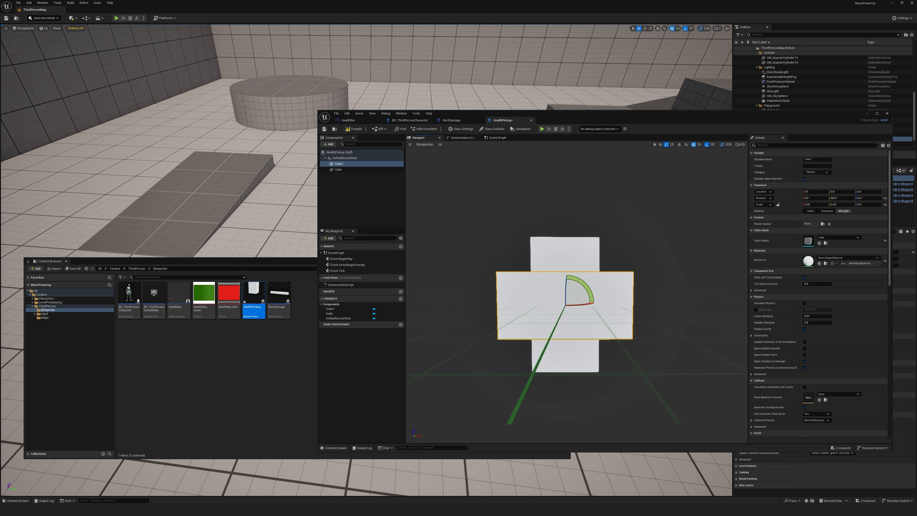
# Narrow both boxes of the HealthPickup cross to an X scale of 0.15.
pyautogui.moveTo(592, 292); pyautogui.dragTo(559, 292, button='right')
pyautogui.press('r')
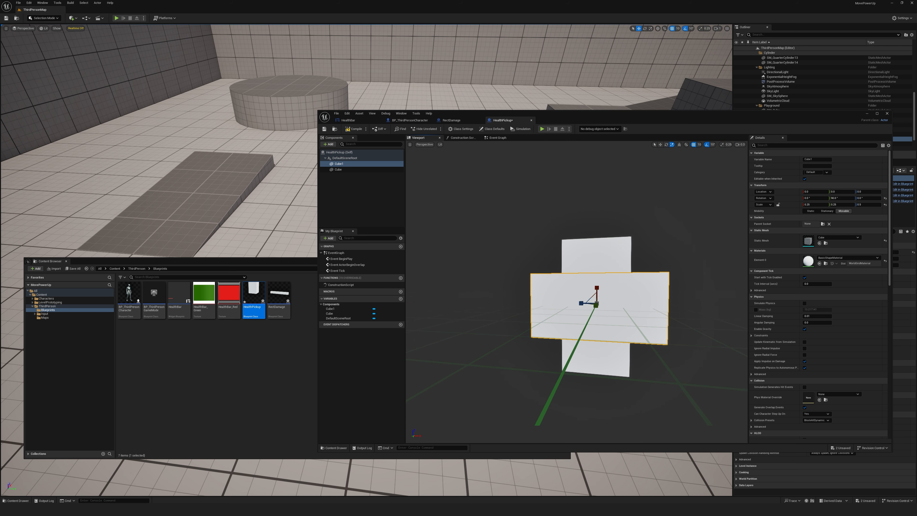
pyautogui.press('d')
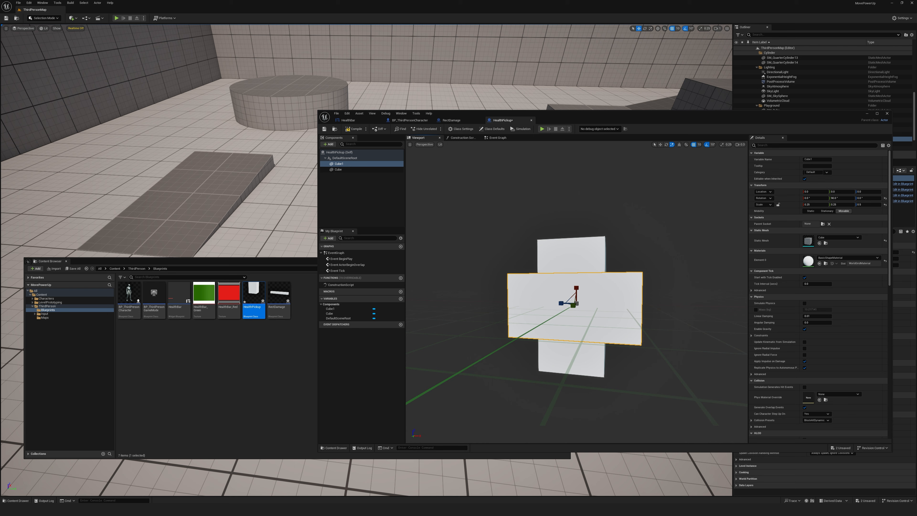
pyautogui.press('w')
pyautogui.moveTo(570, 288); pyautogui.dragTo(570, 304)
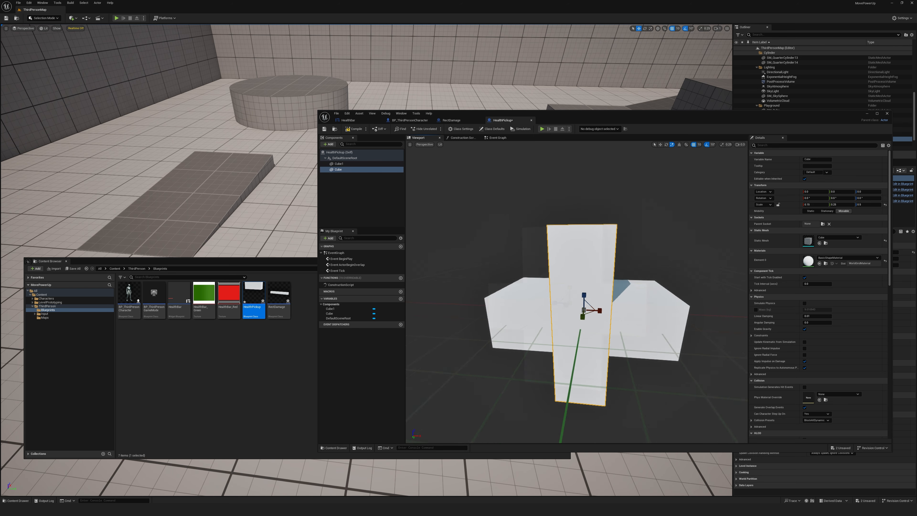
pyautogui.press('d')
pyautogui.moveTo(592, 300); pyautogui.dragTo(482, 301, button='right')
pyautogui.press('a')
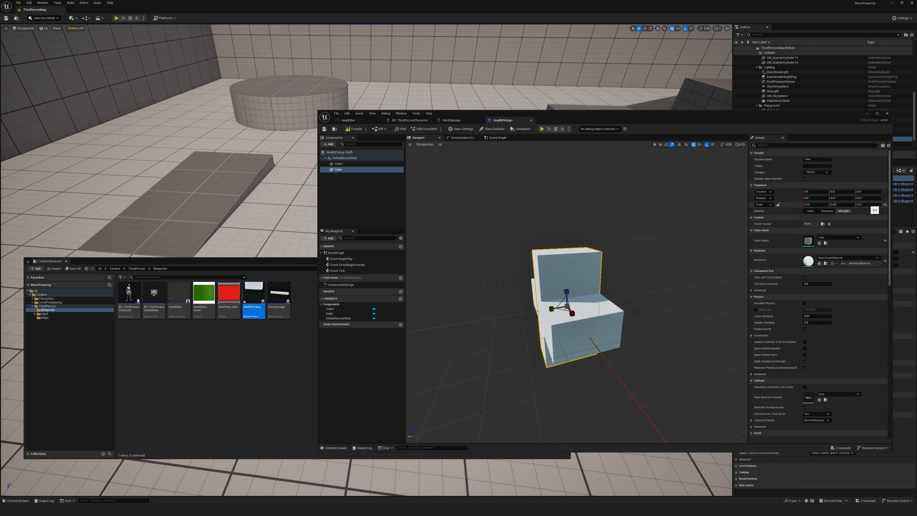
# Thin both boxes of the cross to a Y scale of 0.15 and check the shape from the front.
pyautogui.click(839, 205)
pyautogui.write('0.15')
pyautogui.press('Return')
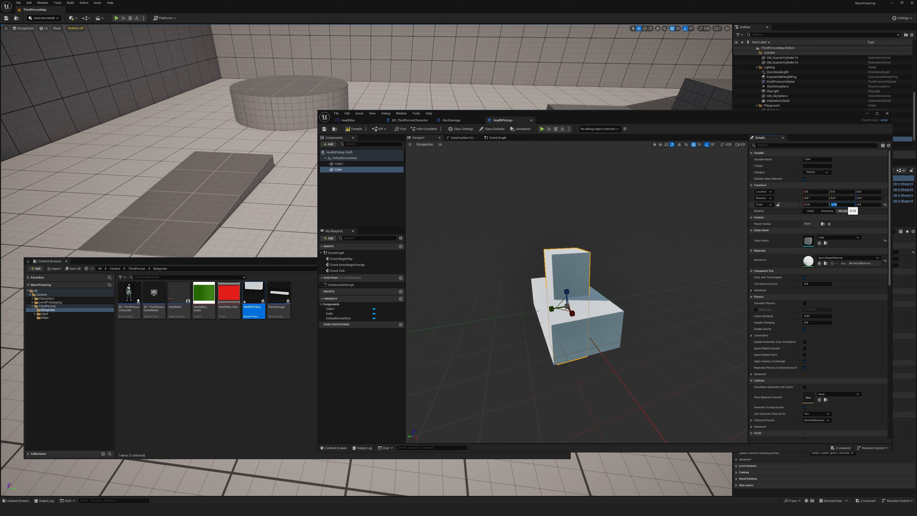
pyautogui.click(595, 325)
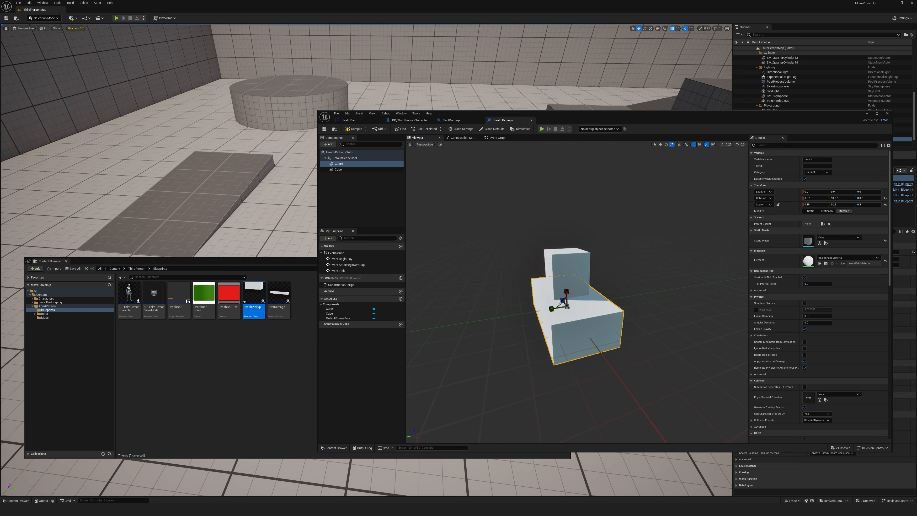
pyautogui.click(839, 204)
pyautogui.press('Return')
pyautogui.moveTo(650, 289); pyautogui.dragTo(722, 296, button='right')
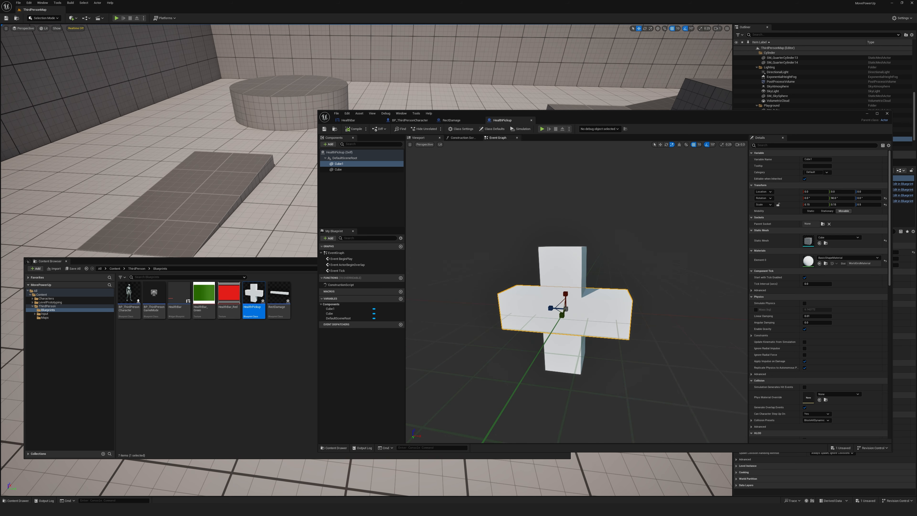
# Add a Rotating Movement component to the HealthPickup blueprint, keeping its default name.
pyautogui.moveTo(569, 113); pyautogui.dragTo(563, 111)
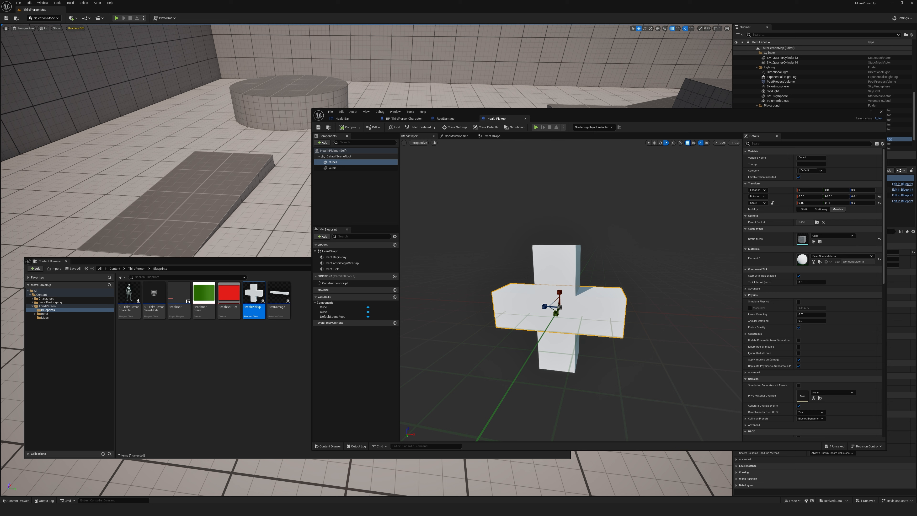
pyautogui.click(330, 173)
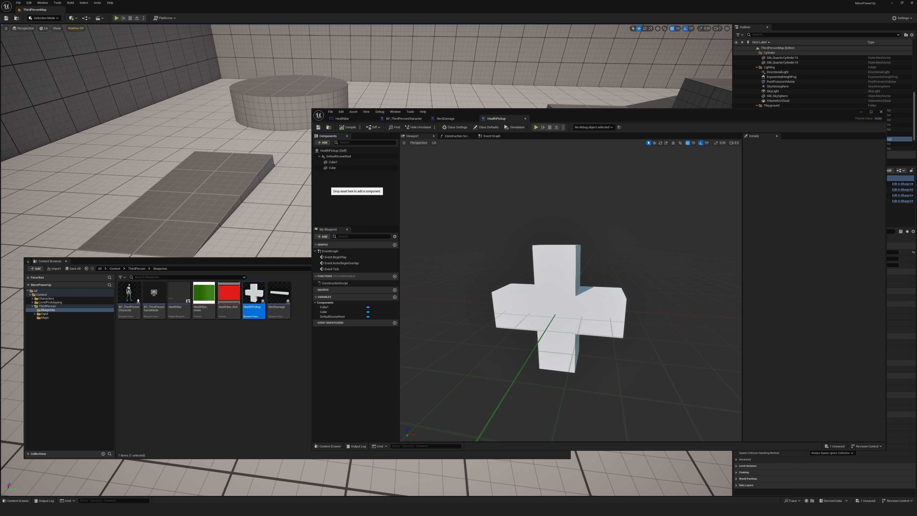
pyautogui.click(323, 143)
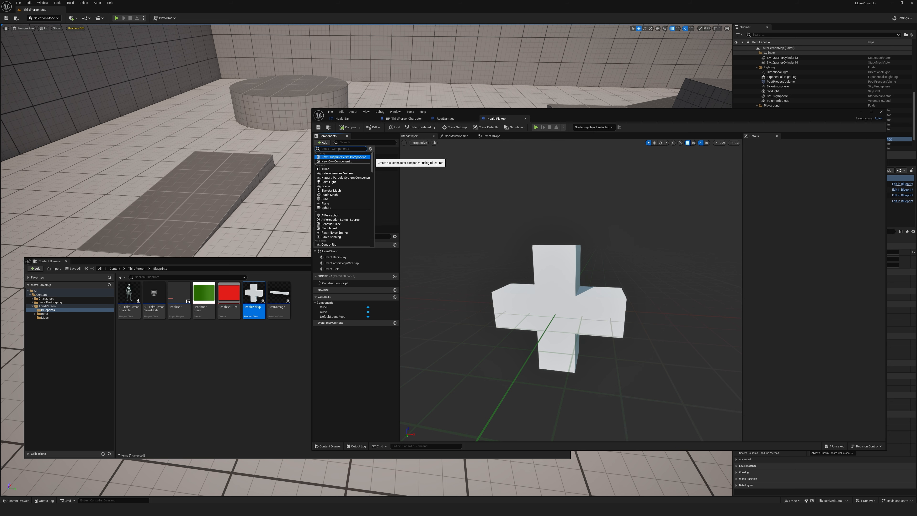
pyautogui.write('rotat')
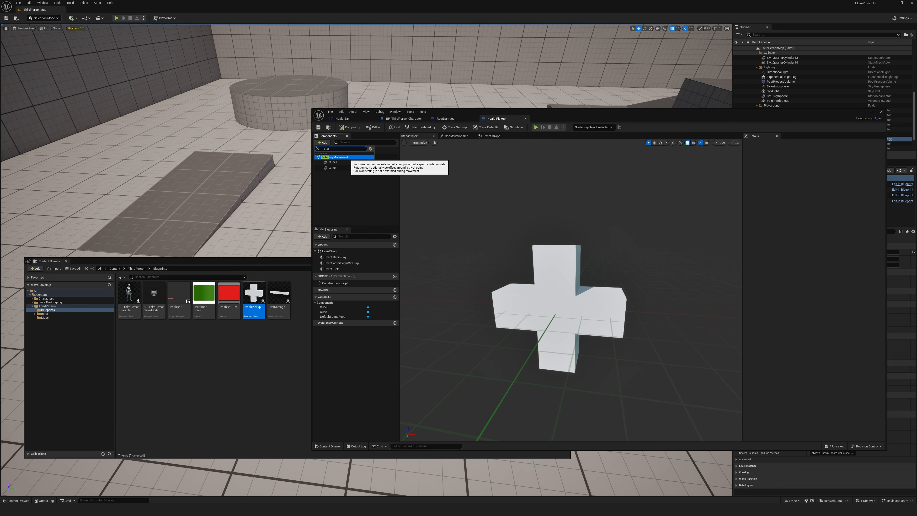
pyautogui.click(347, 157)
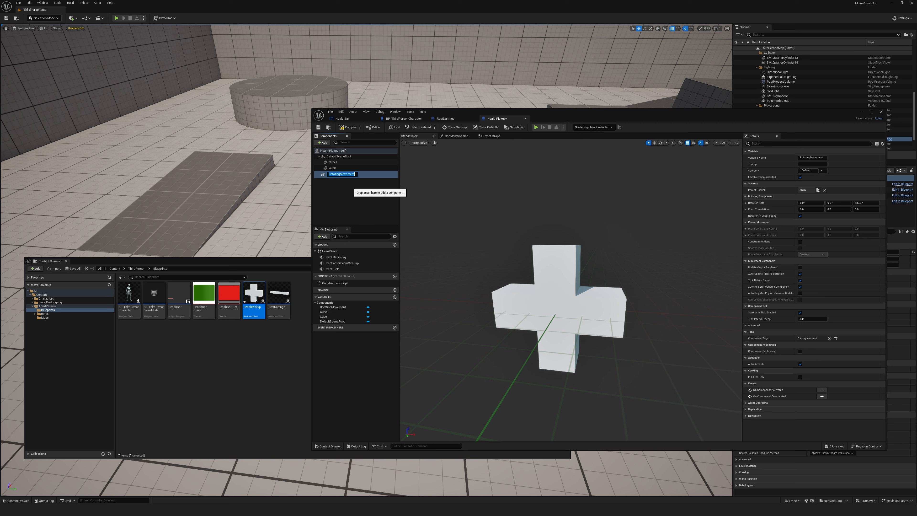
pyautogui.click(351, 185)
pyautogui.keyDown('ctrl'); pyautogui.click(335, 167); pyautogui.keyUp('ctrl')
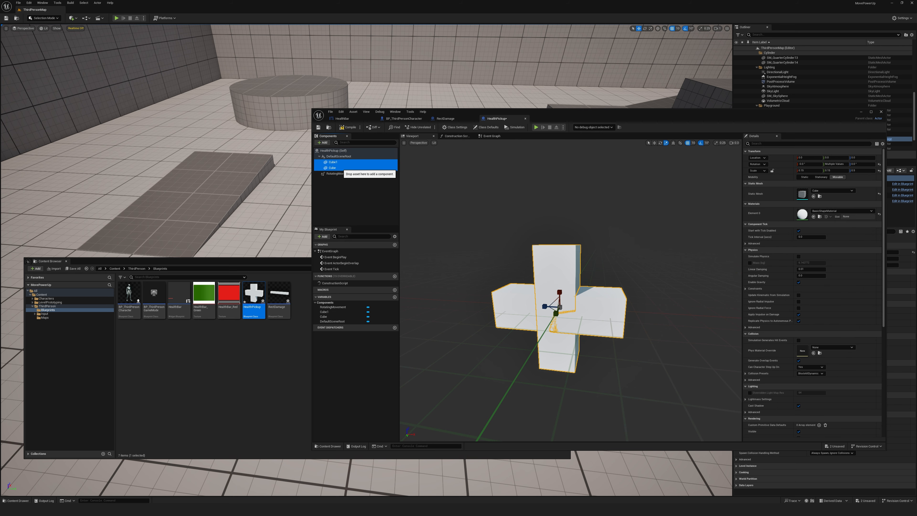
pyautogui.rightClick(341, 168)
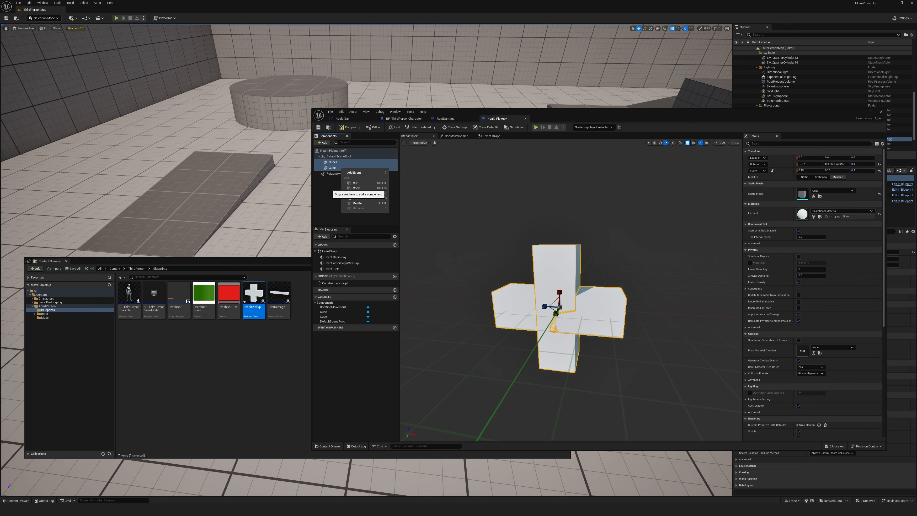
pyautogui.click(331, 178)
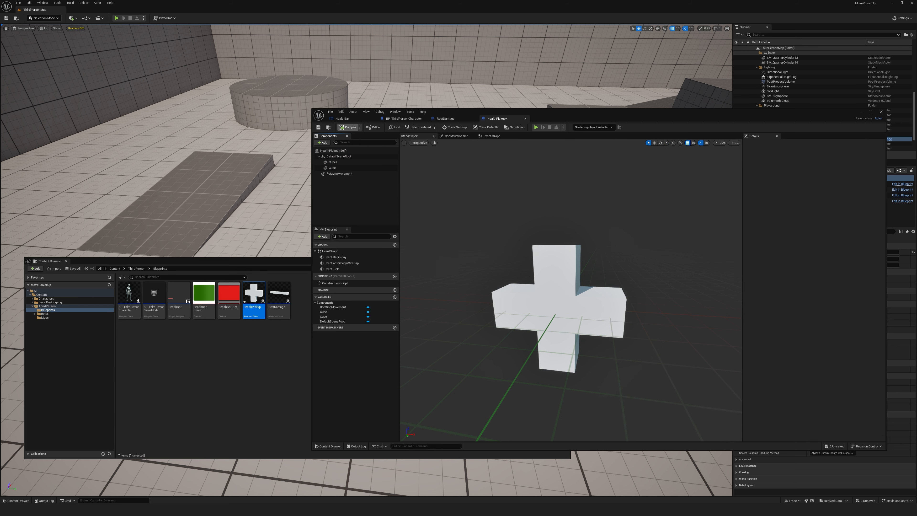
# Save the HealthPickup blueprint and place one in the level on the floor beside the ramp.
pyautogui.click(318, 127)
pyautogui.moveTo(553, 114)
pyautogui.mouseDown()
pyautogui.moveTo(692, 145)
pyautogui.moveTo(712, 161)
pyautogui.mouseUp()
pyautogui.moveTo(254, 293); pyautogui.dragTo(273, 211)
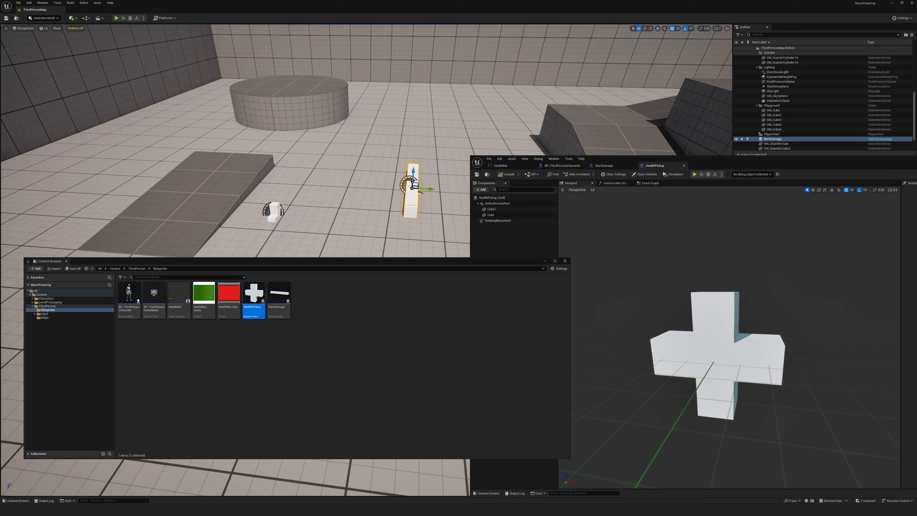
# Play the level to check the pickup's rotation, and stop the play session.
pyautogui.hotkey('alt', 'p')
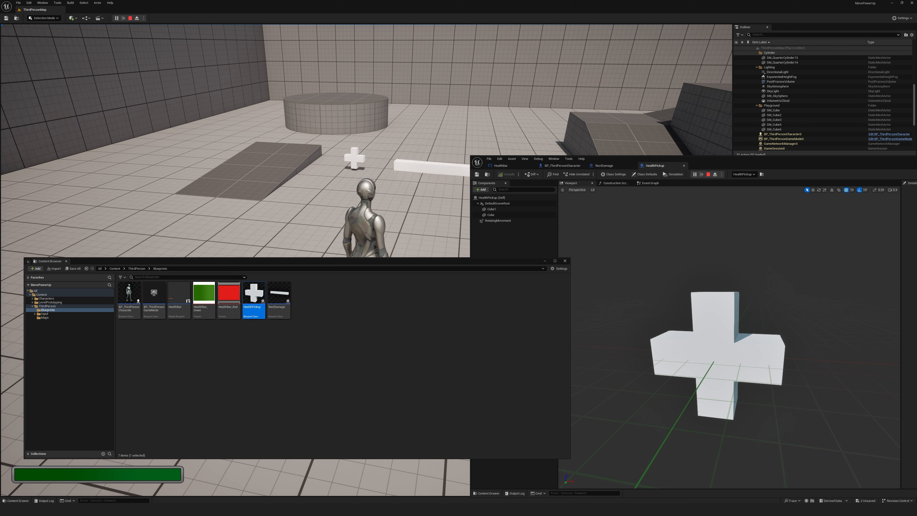
pyautogui.click(361, 108)
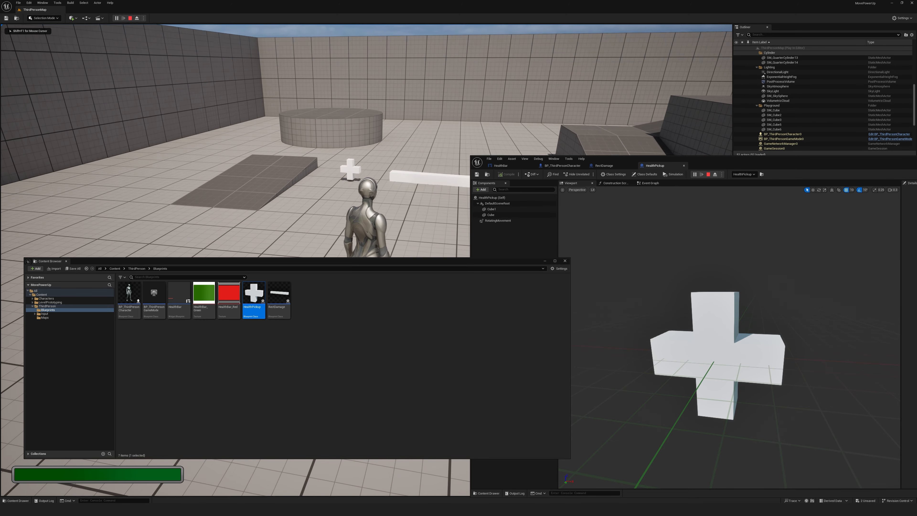
pyautogui.press('Escape')
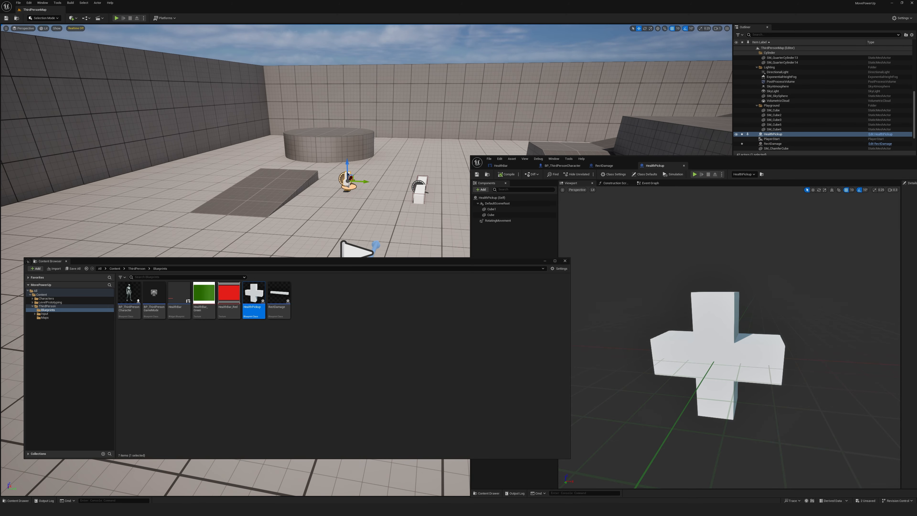
# Create a new material named GreenEmis in the Blueprints folder.
pyautogui.click(340, 361)
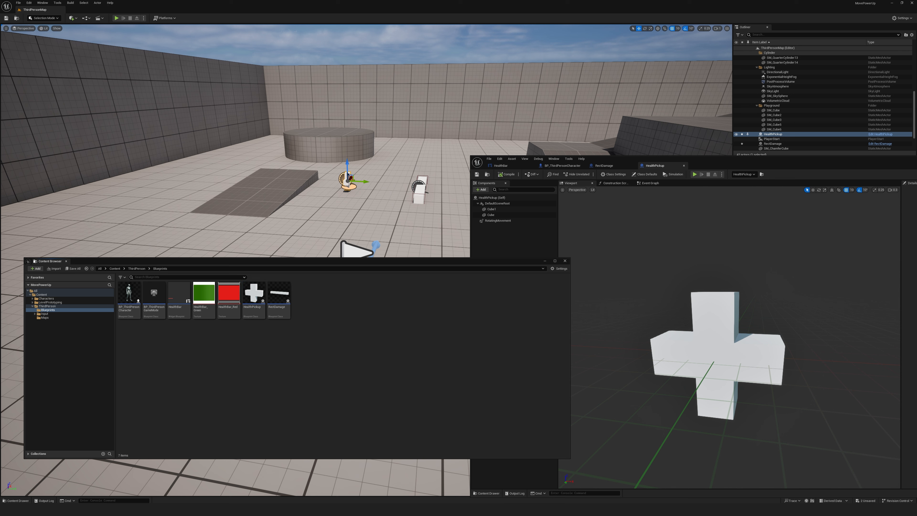
pyautogui.rightClick(311, 328)
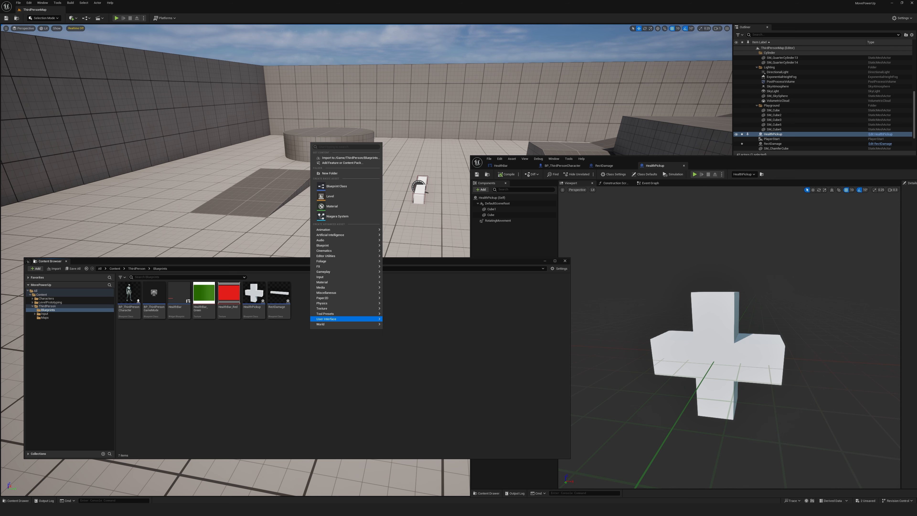
pyautogui.moveTo(342, 298)
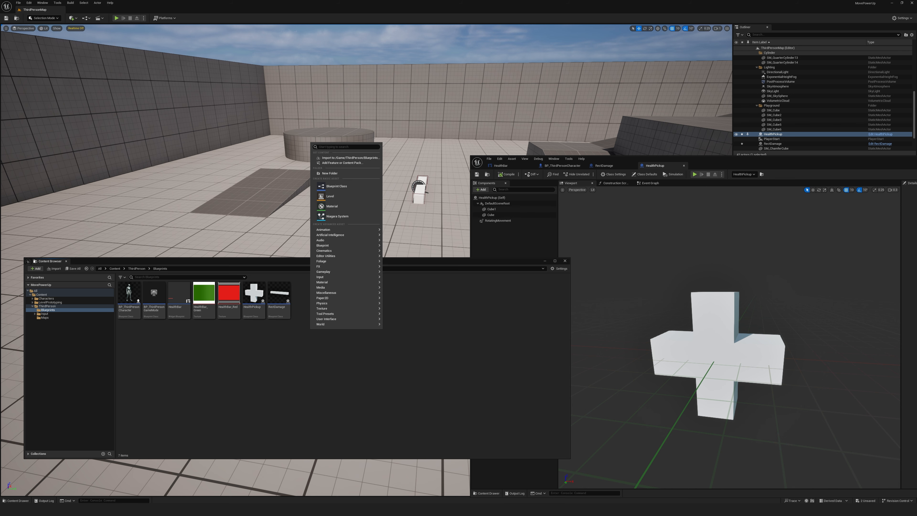
pyautogui.click(275, 349)
pyautogui.rightClick(313, 323)
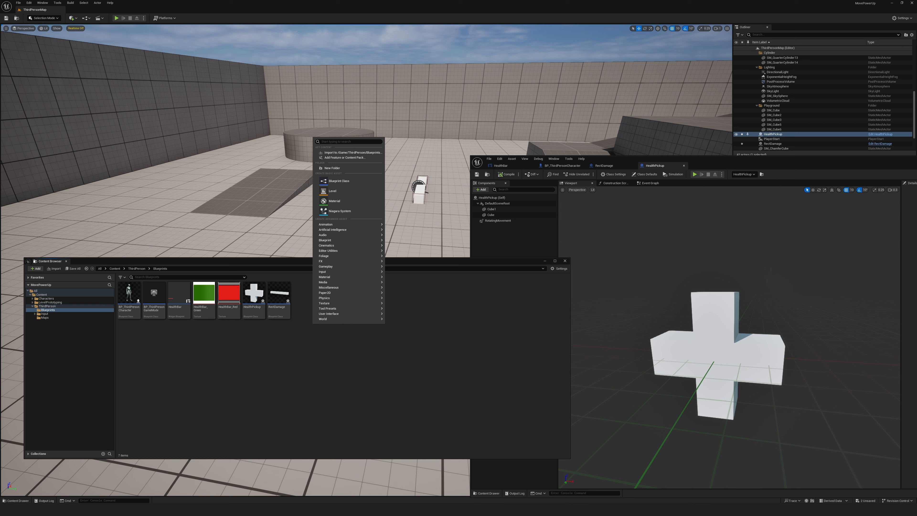
pyautogui.click(335, 201)
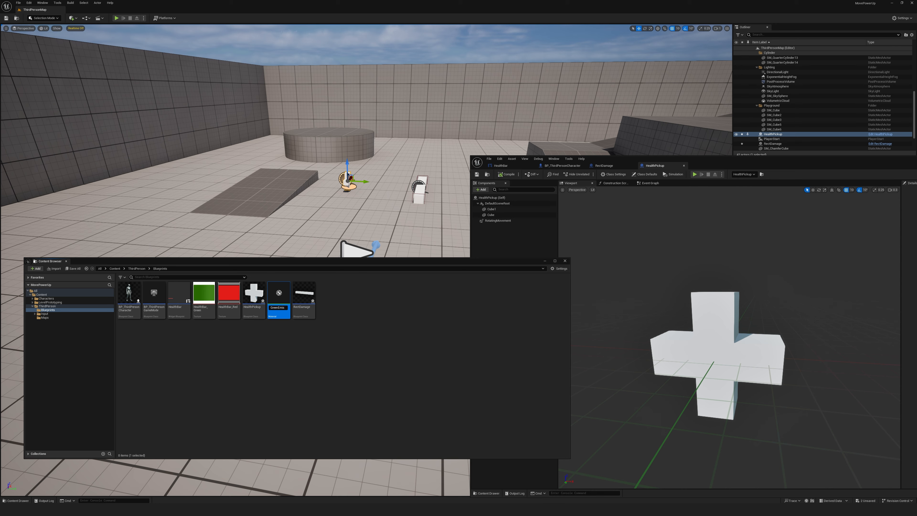
pyautogui.press('Return')
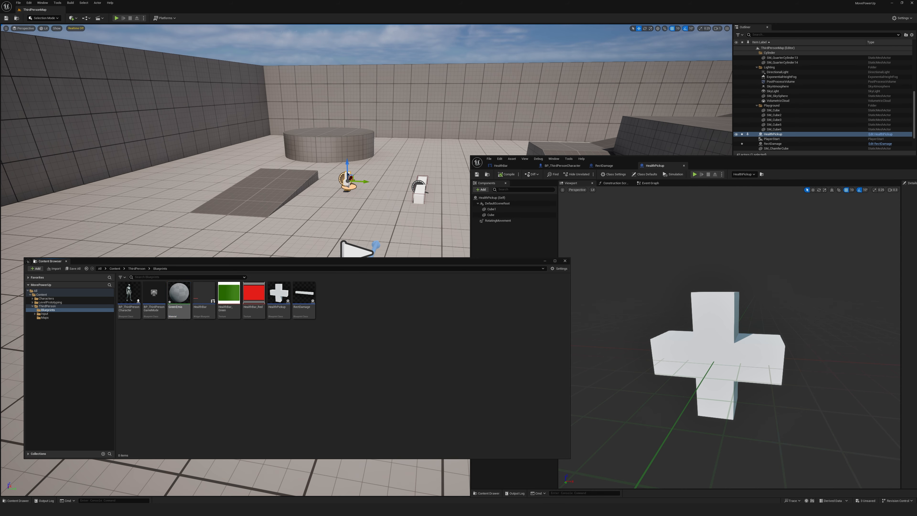
# Open the GreenEmis material and add a Constant3Vector node beside its output node.
pyautogui.doubleClick(179, 293)
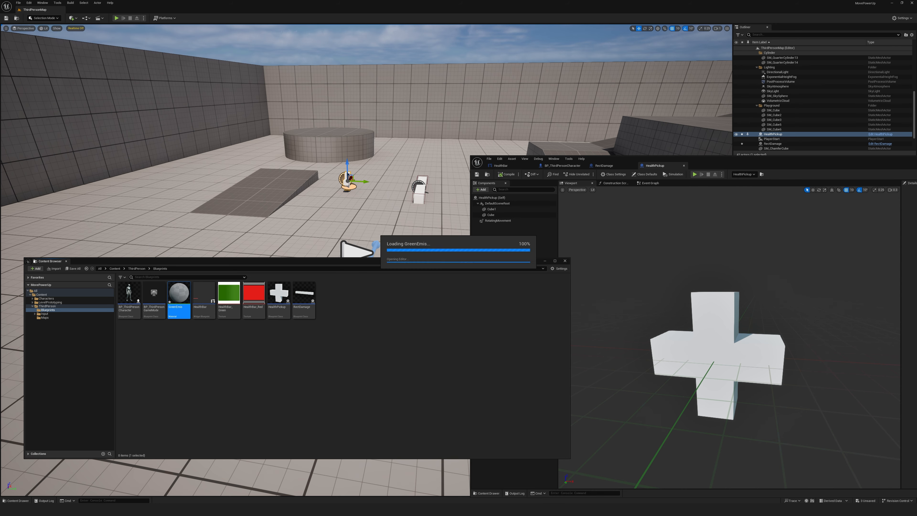
pyautogui.moveTo(606, 246); pyautogui.dragTo(632, 262, button='right')
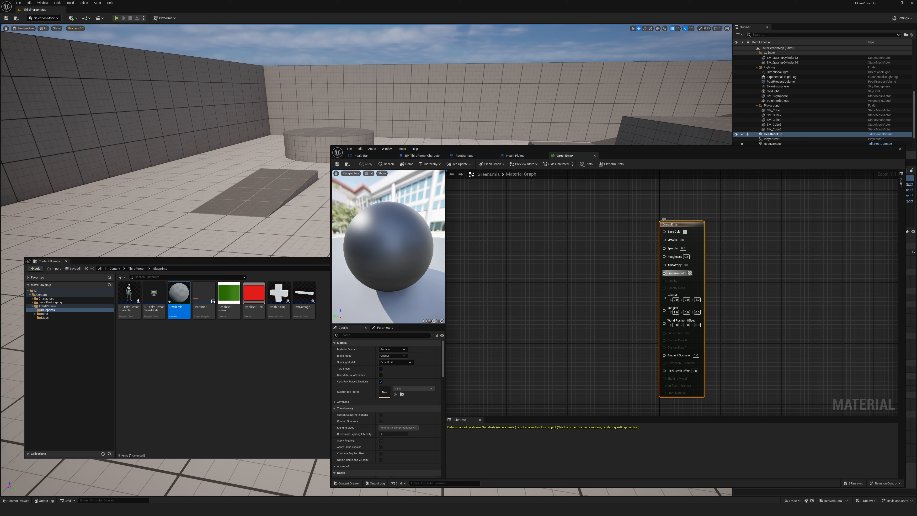
pyautogui.rightClick(569, 255)
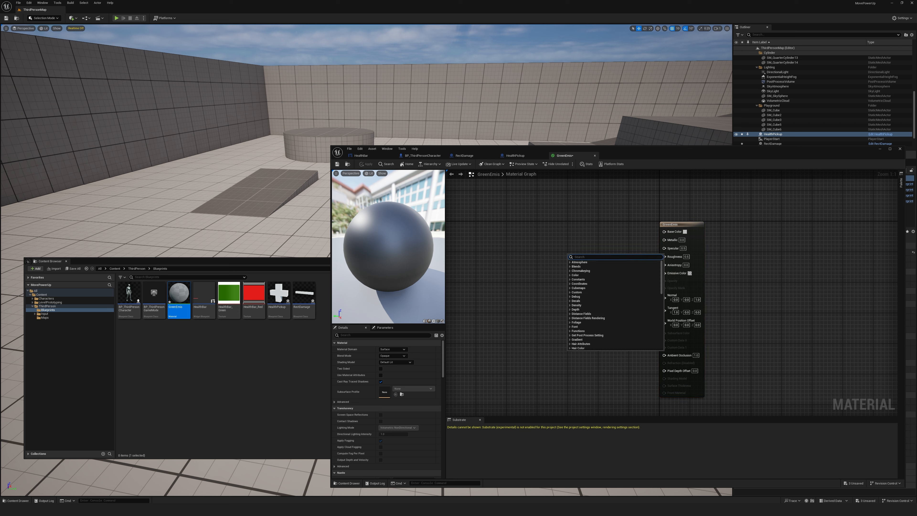
pyautogui.write('const')
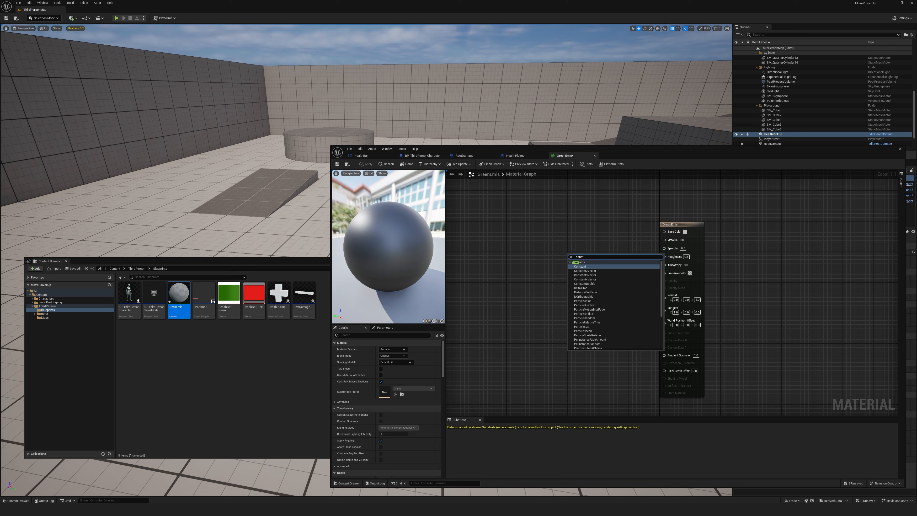
pyautogui.click(610, 274)
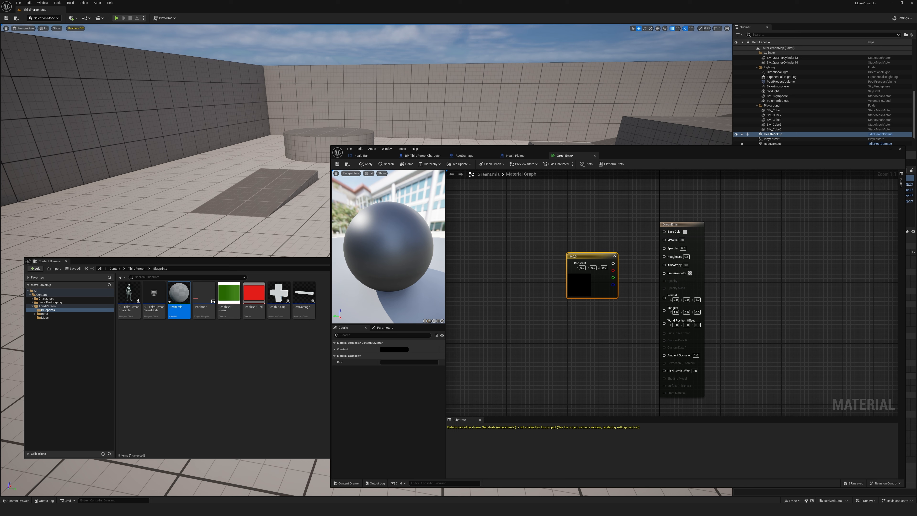
# Set the Constant3Vector to bright green (R about 0.09, G 1, B 0), connect it to Emissive Color, and save the material.
pyautogui.click(335, 349)
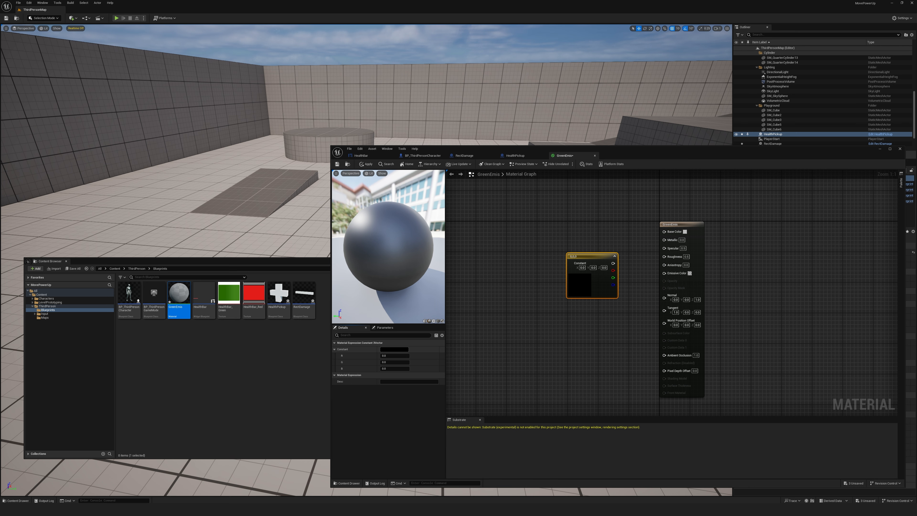
pyautogui.click(388, 349)
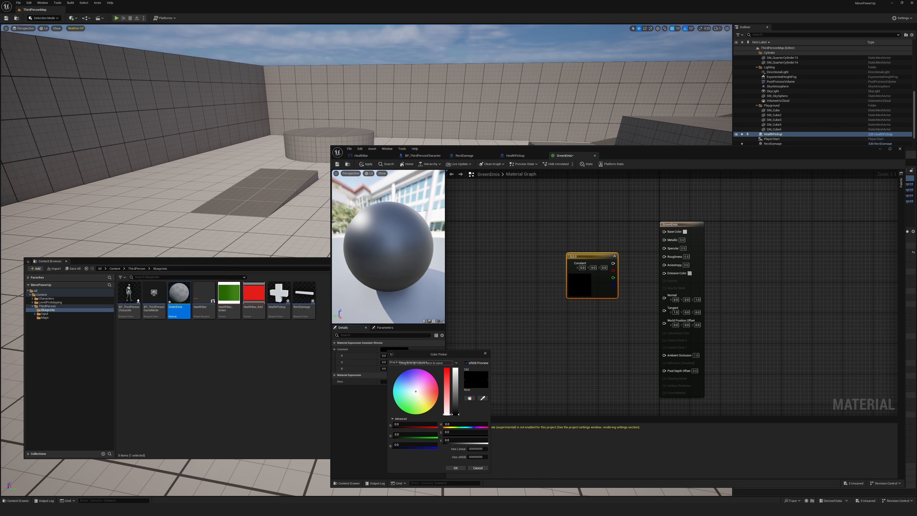
pyautogui.moveTo(416, 392); pyautogui.dragTo(406, 411)
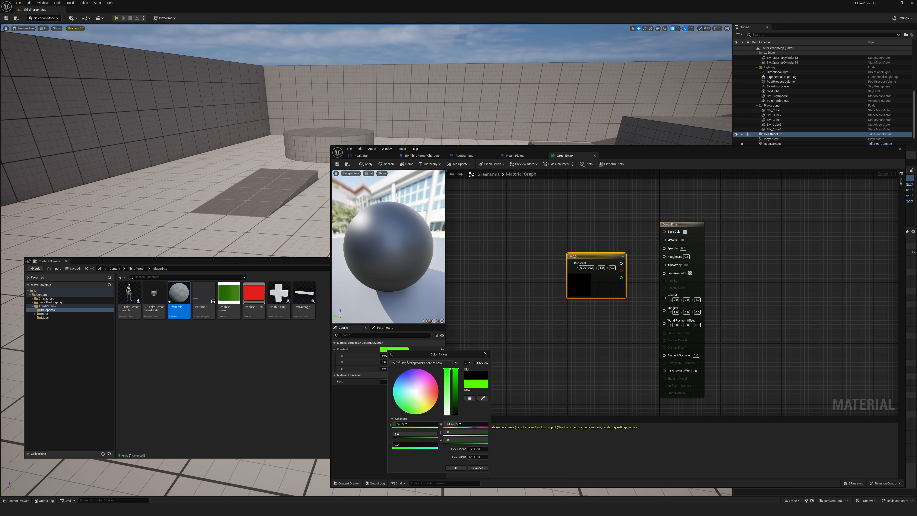
pyautogui.click(455, 468)
pyautogui.moveTo(607, 256); pyautogui.dragTo(664, 273)
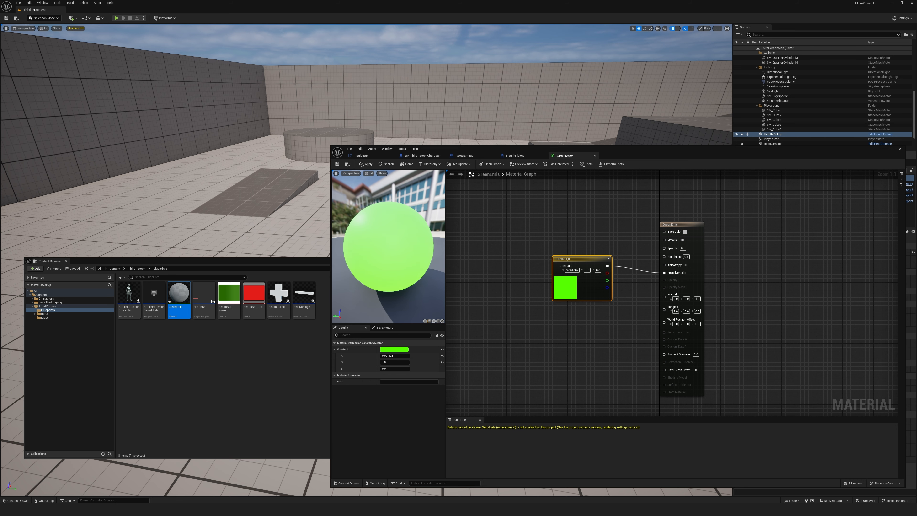
pyautogui.click(337, 164)
# Open the HealthPickup blueprint, apply the GreenEmis material to both Cube and Cube1, and inspect the pickup in the level.
pyautogui.doubleClick(279, 295)
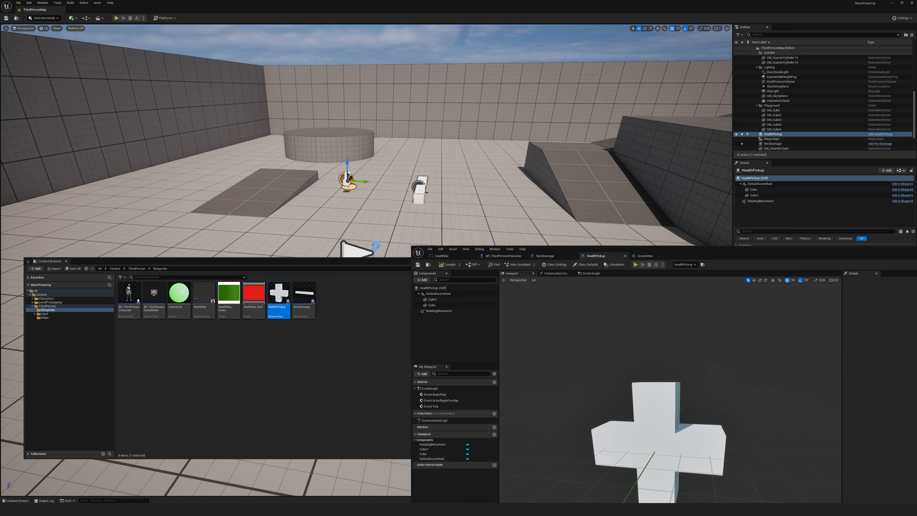
pyautogui.moveTo(702, 254)
pyautogui.mouseDown()
pyautogui.moveTo(563, 148)
pyautogui.moveTo(624, 146)
pyautogui.moveTo(639, 219)
pyautogui.moveTo(625, 144)
pyautogui.moveTo(612, 147)
pyautogui.mouseUp()
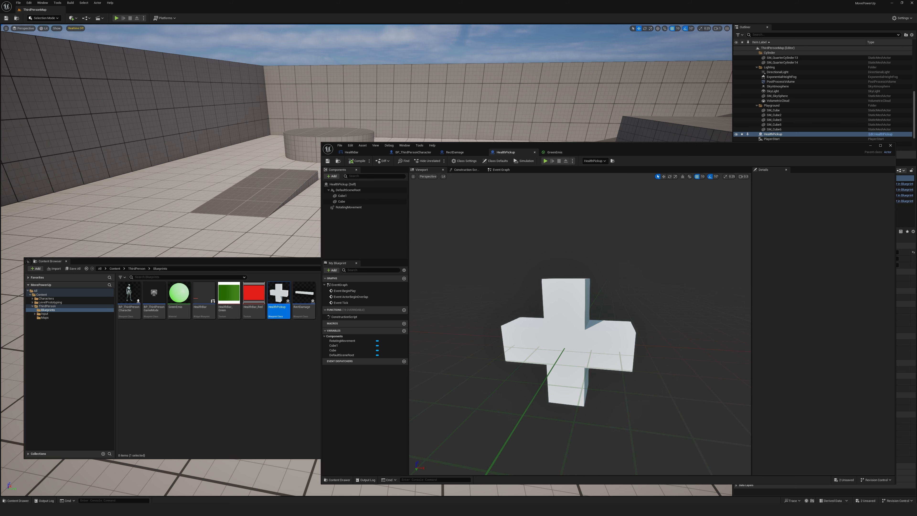
pyautogui.moveTo(709, 148)
pyautogui.mouseDown()
pyautogui.moveTo(719, 166)
pyautogui.moveTo(711, 149)
pyautogui.moveTo(715, 192)
pyautogui.moveTo(705, 173)
pyautogui.moveTo(731, 179)
pyautogui.moveTo(737, 151)
pyautogui.mouseUp()
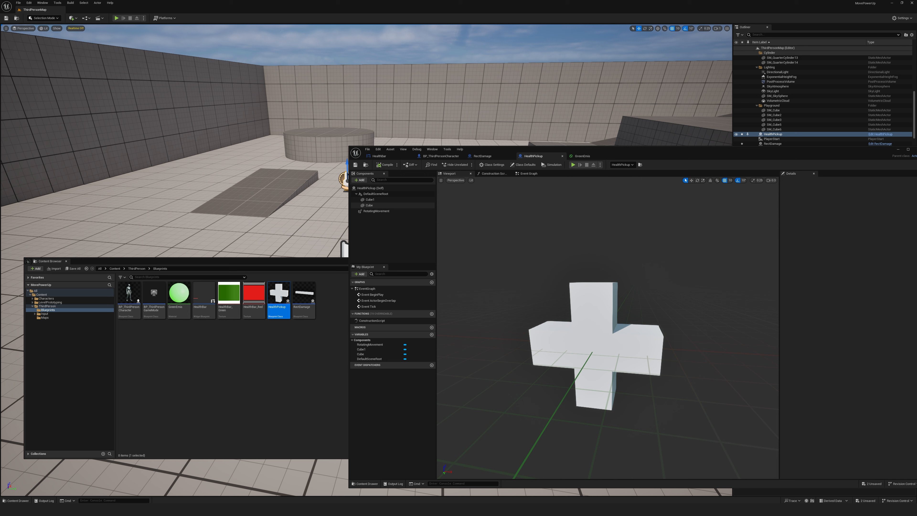
pyautogui.click(368, 205)
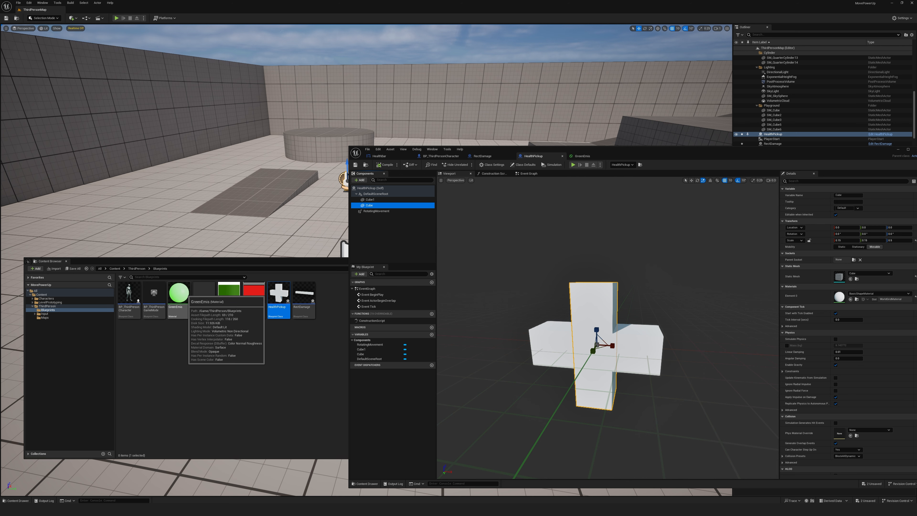
pyautogui.moveTo(179, 293); pyautogui.dragTo(842, 300)
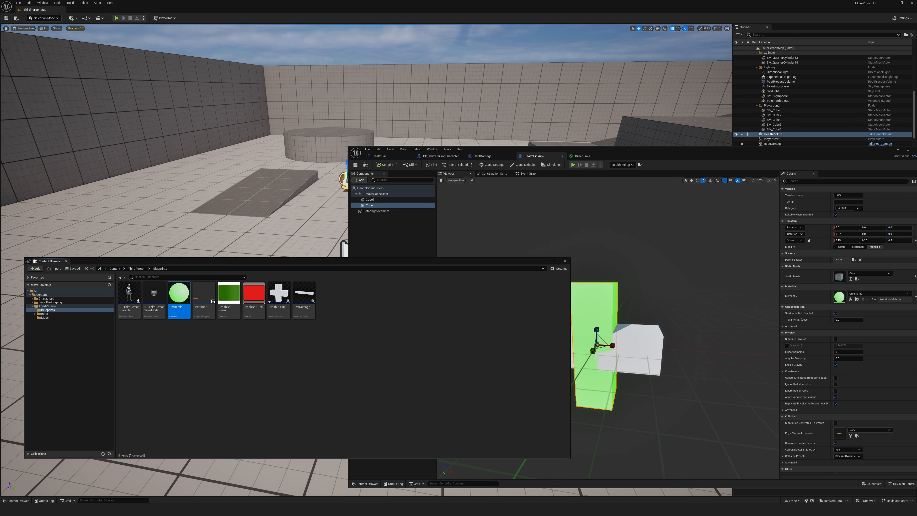
pyautogui.moveTo(563, 149); pyautogui.dragTo(544, 148)
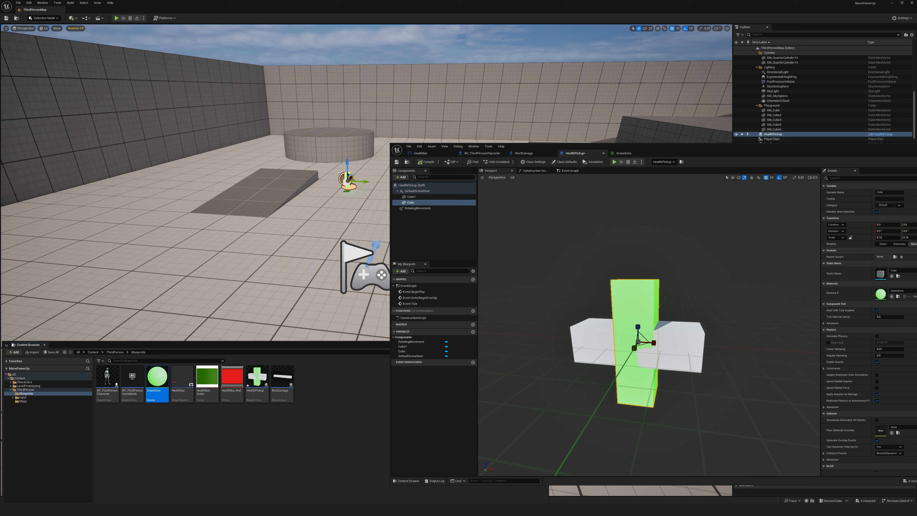
pyautogui.click(411, 197)
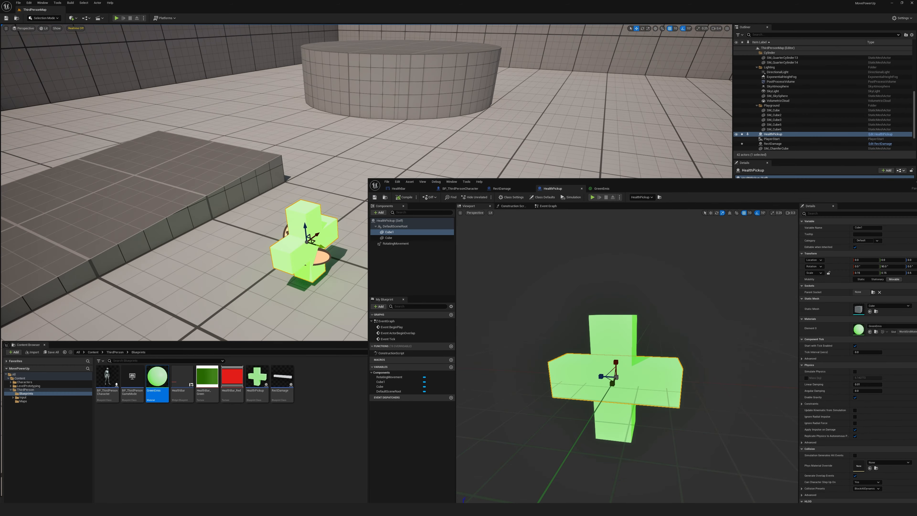
pyautogui.press('w')
pyautogui.moveTo(253, 180)
pyautogui.mouseDown(button='right')
pyautogui.moveTo(220, 195)
pyautogui.moveTo(209, 213)
pyautogui.moveTo(272, 200)
pyautogui.moveTo(278, 232)
pyautogui.moveTo(281, 219)
pyautogui.mouseUp(button='right')
pyautogui.press('d')
pyautogui.press('a')
pyautogui.press('s')
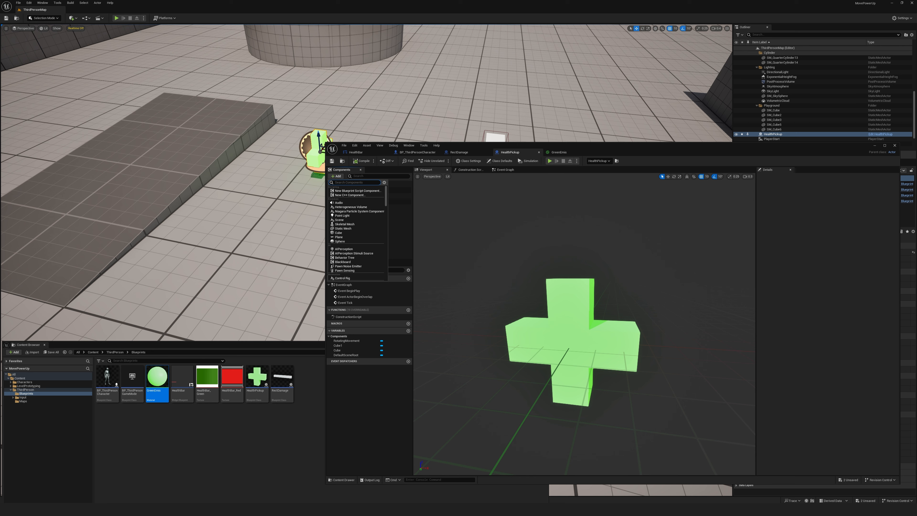
# Add a Box Collision component to the HealthPickup blueprint.
pyautogui.press('Escape')
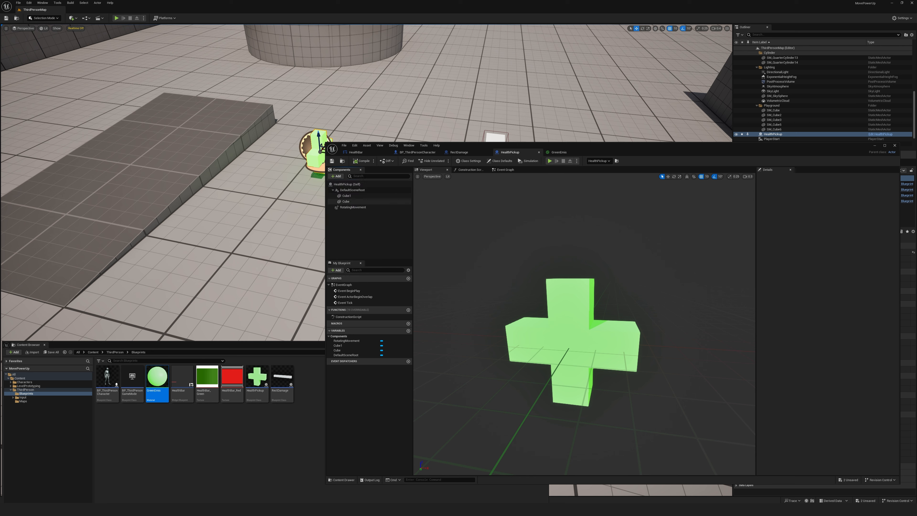
pyautogui.click(336, 176)
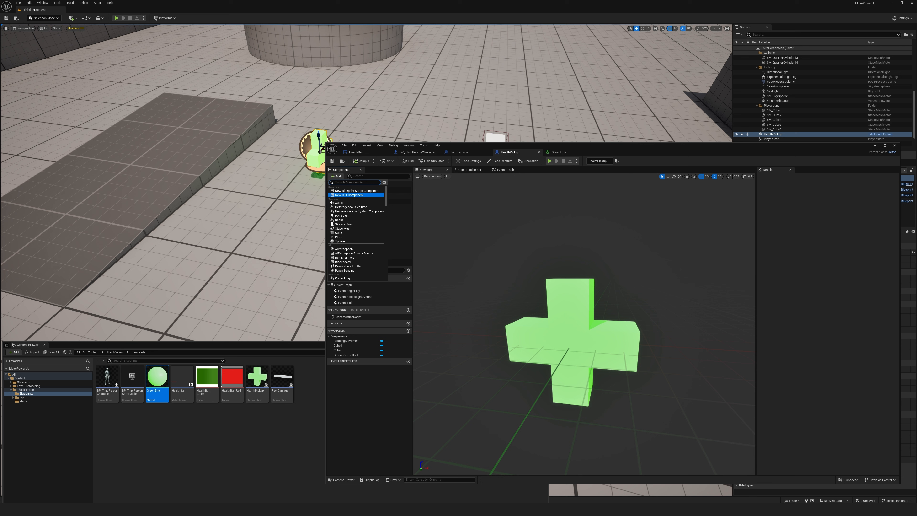
pyautogui.write('co')
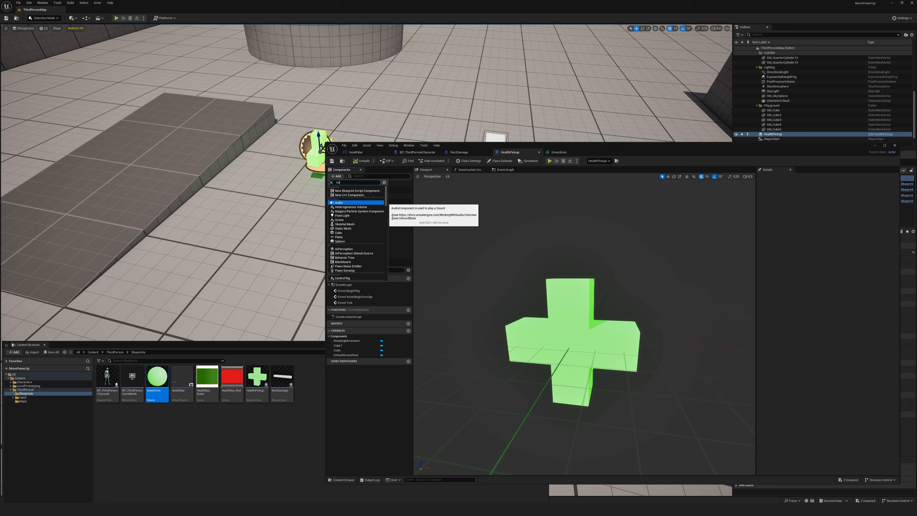
pyautogui.write('ll')
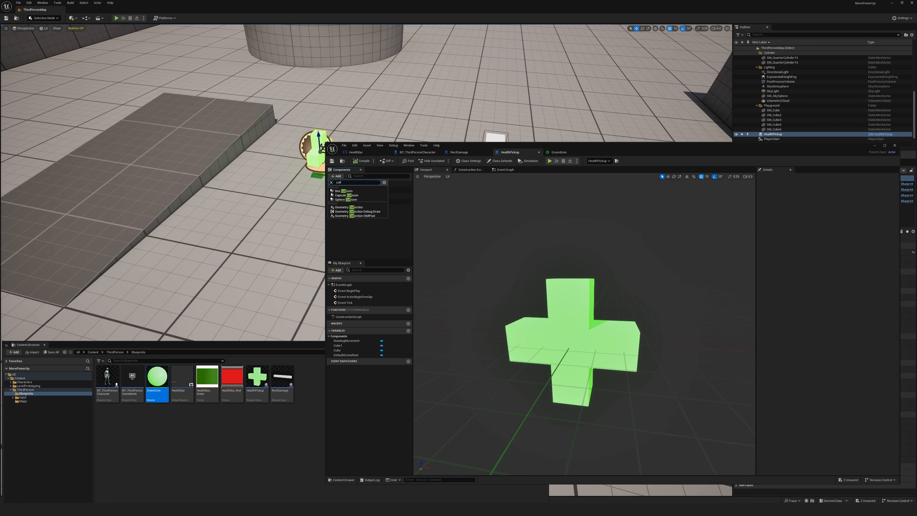
pyautogui.press('Return')
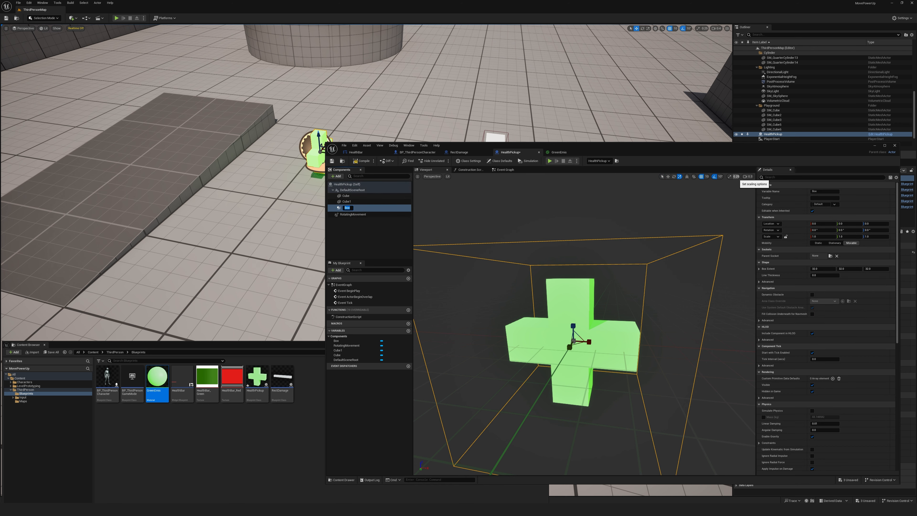
# Turn on scale snapping, scale the collision box to 0.75, 0.25, 0.75 so it encloses the cross, and save HealthPickup.
pyautogui.click(730, 176)
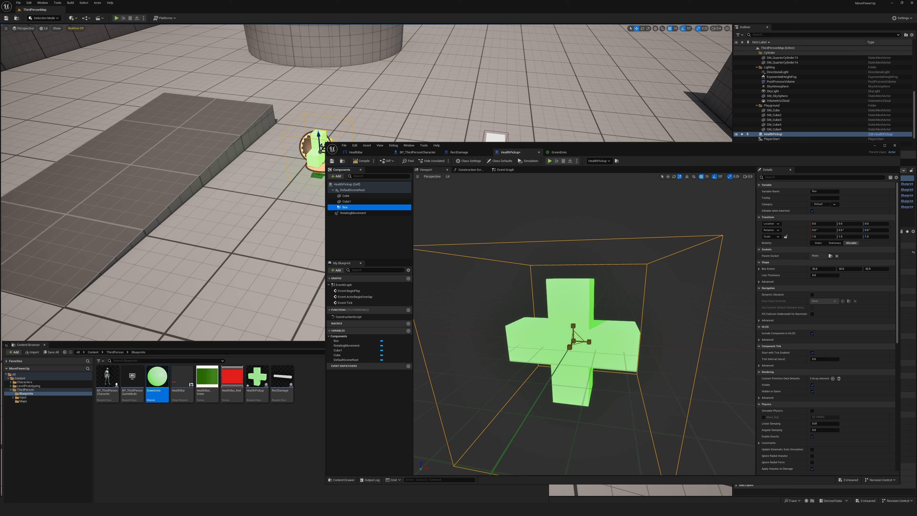
pyautogui.moveTo(586, 342); pyautogui.dragTo(575, 341)
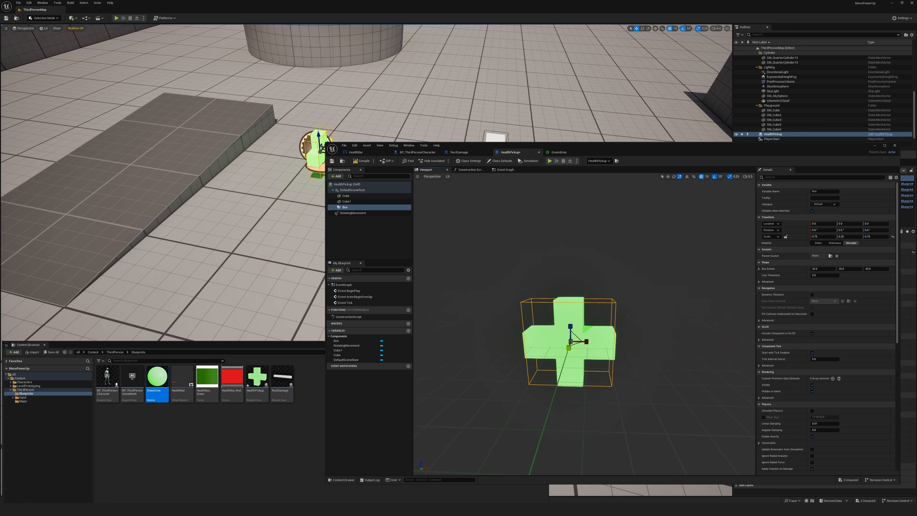
pyautogui.moveTo(569, 349); pyautogui.dragTo(569, 345, button='right')
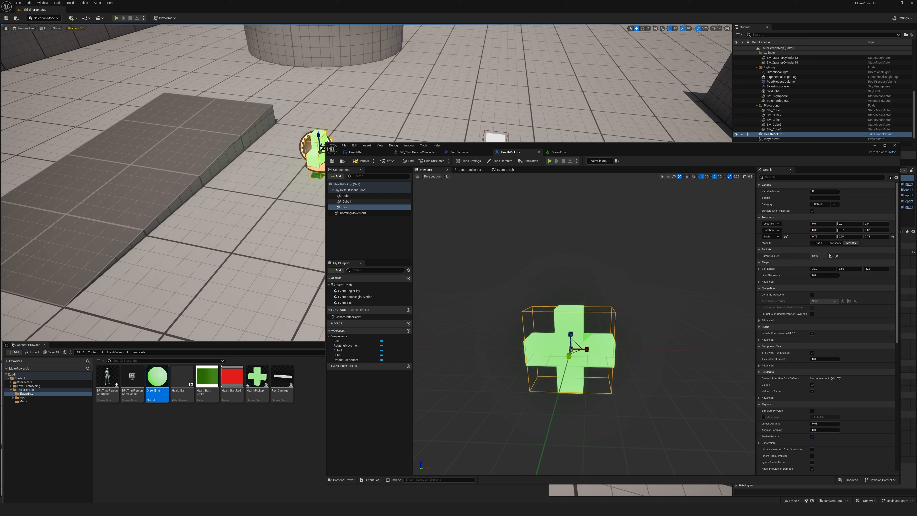
pyautogui.moveTo(524, 289); pyautogui.dragTo(495, 276, button='right')
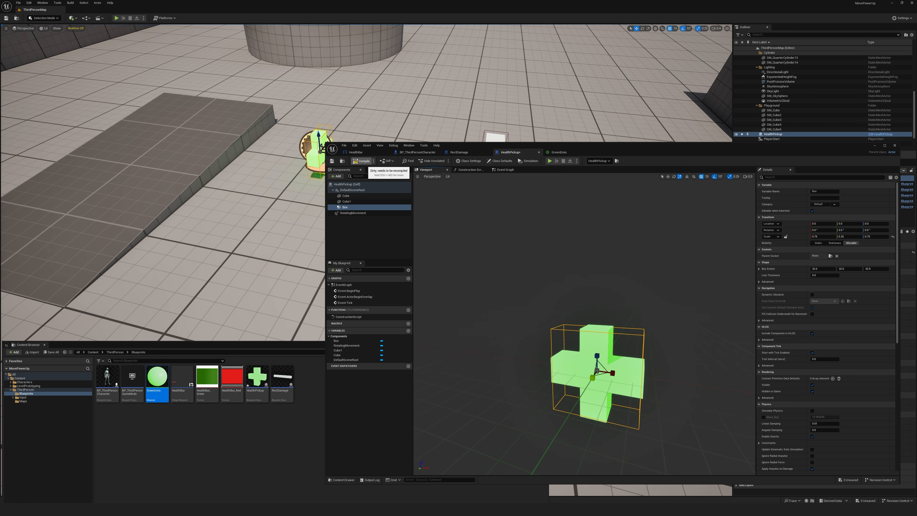
pyautogui.hotkey('ctrl', 's')
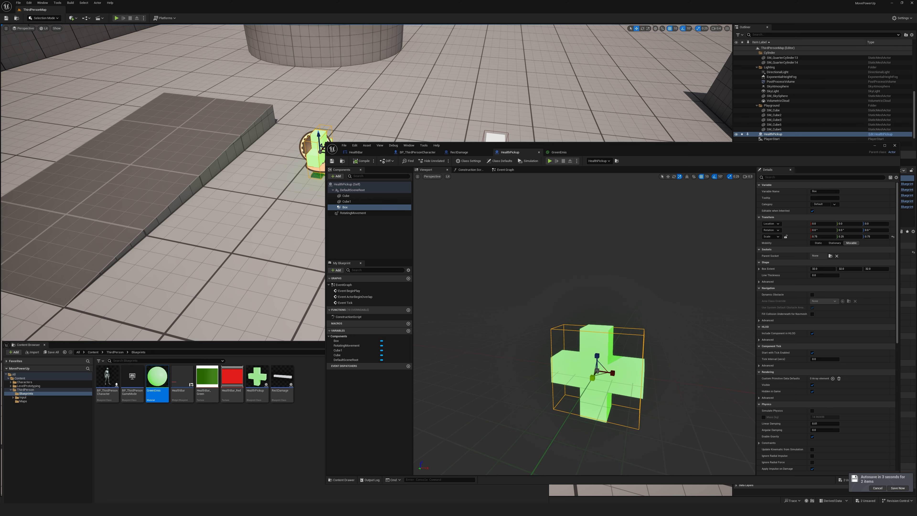
# Check the RectDamage event graph for reference and add an On Component Begin Overlap event for HealthPickup's Box.
pyautogui.moveTo(633, 148); pyautogui.dragTo(602, 108)
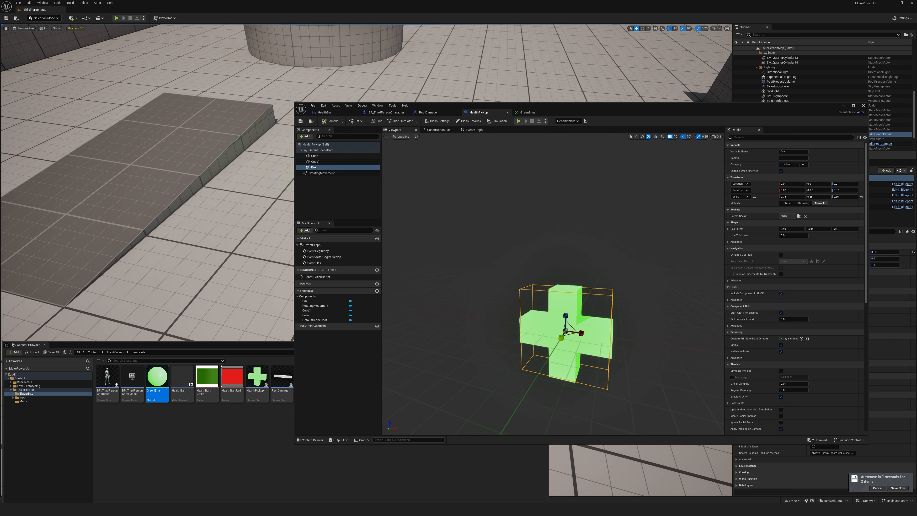
pyautogui.click(431, 112)
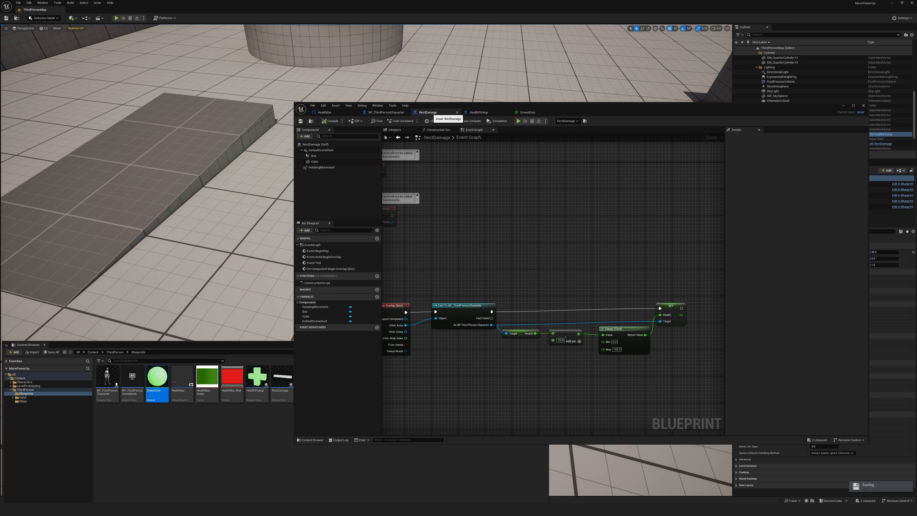
pyautogui.click(478, 112)
pyautogui.click(313, 168)
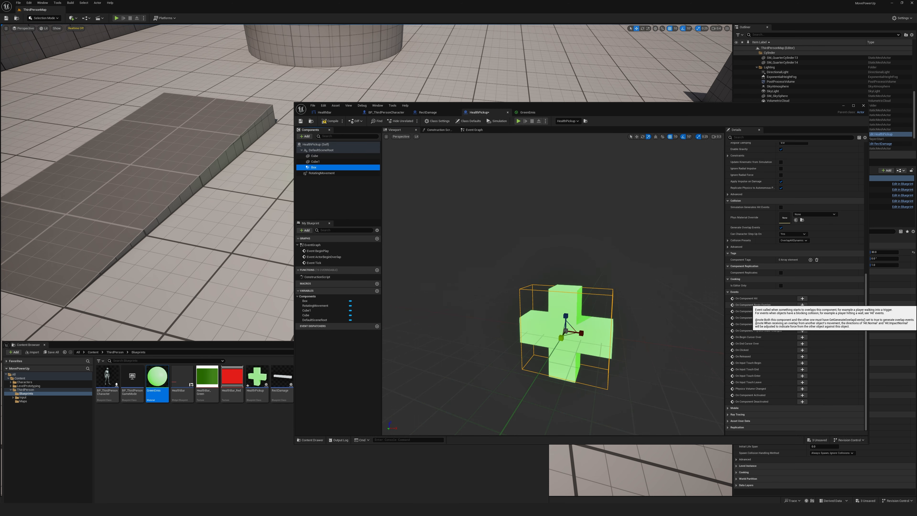
pyautogui.click(802, 305)
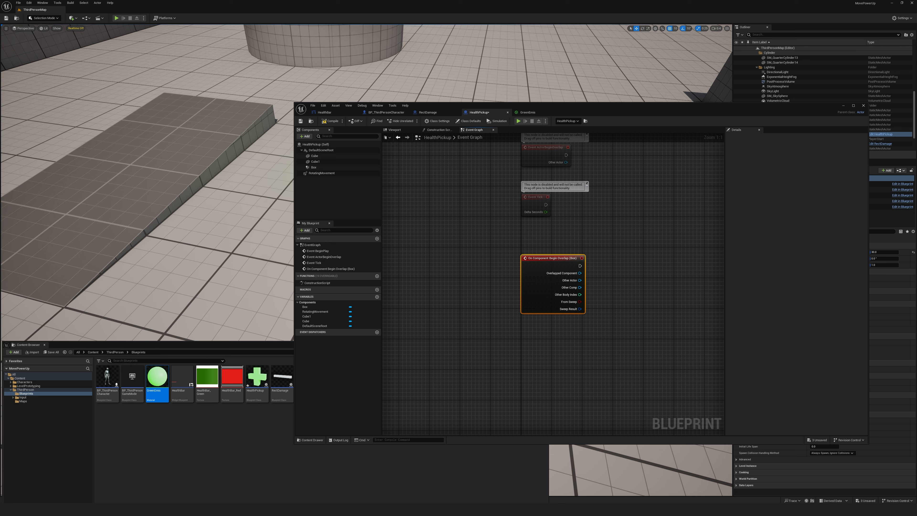
# Copy RectDamage's cast, Health, subtract, Clamp and Set nodes into HealthPickup's event graph, placing them beside the overlap event.
pyautogui.click(428, 112)
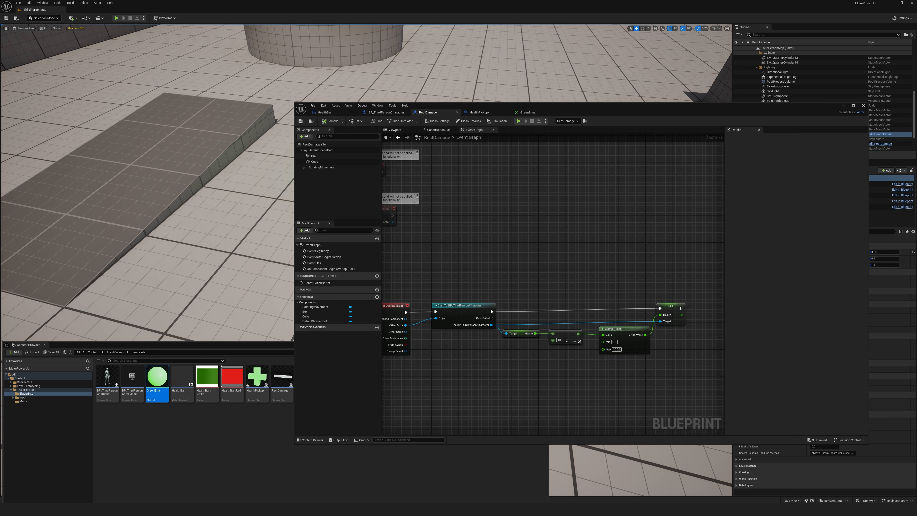
pyautogui.moveTo(416, 255); pyautogui.dragTo(701, 382)
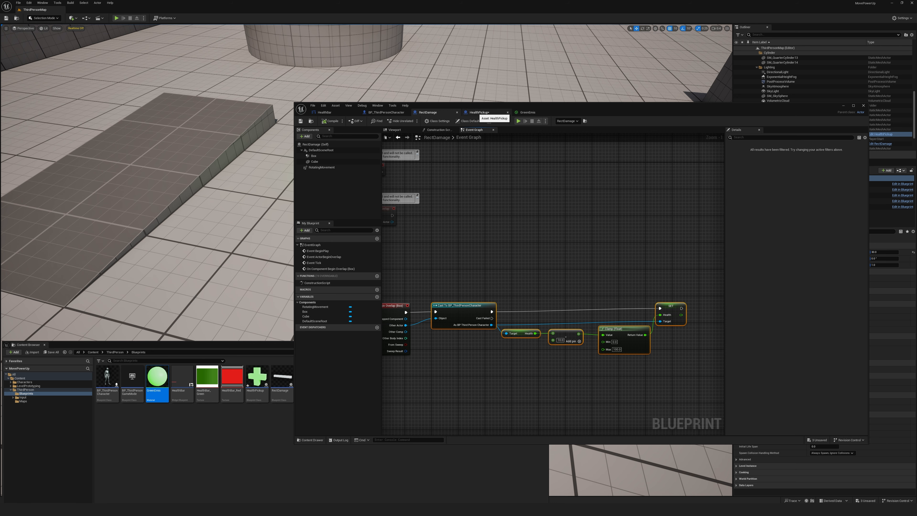
pyautogui.click(480, 113)
pyautogui.moveTo(625, 260)
pyautogui.mouseDown(button='right')
pyautogui.moveTo(449, 270)
pyautogui.moveTo(502, 273)
pyautogui.mouseUp(button='right')
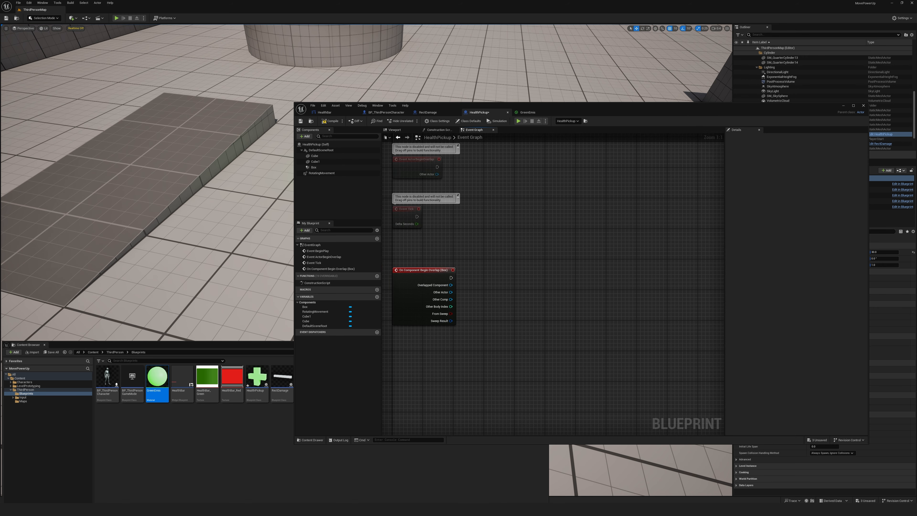
pyautogui.hotkey('ctrl', 'v')
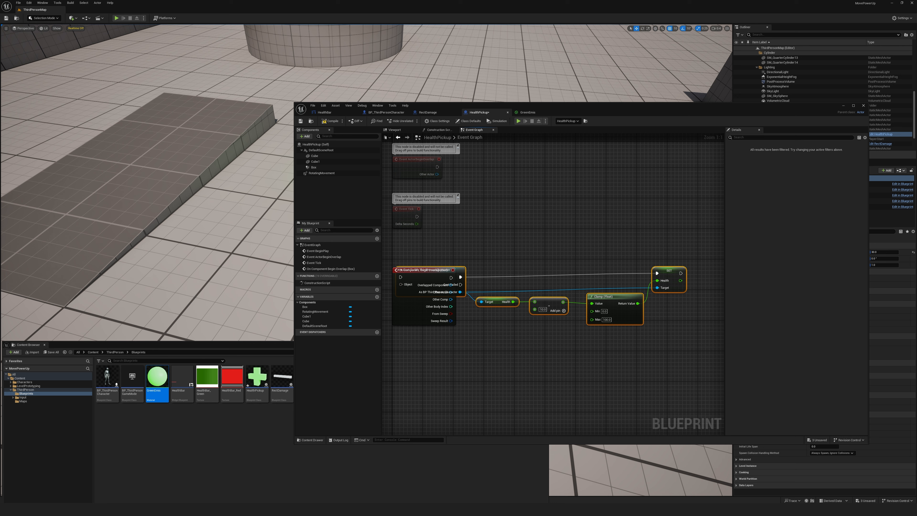
pyautogui.moveTo(458, 273)
pyautogui.mouseDown()
pyautogui.moveTo(544, 280)
pyautogui.moveTo(539, 274)
pyautogui.mouseUp()
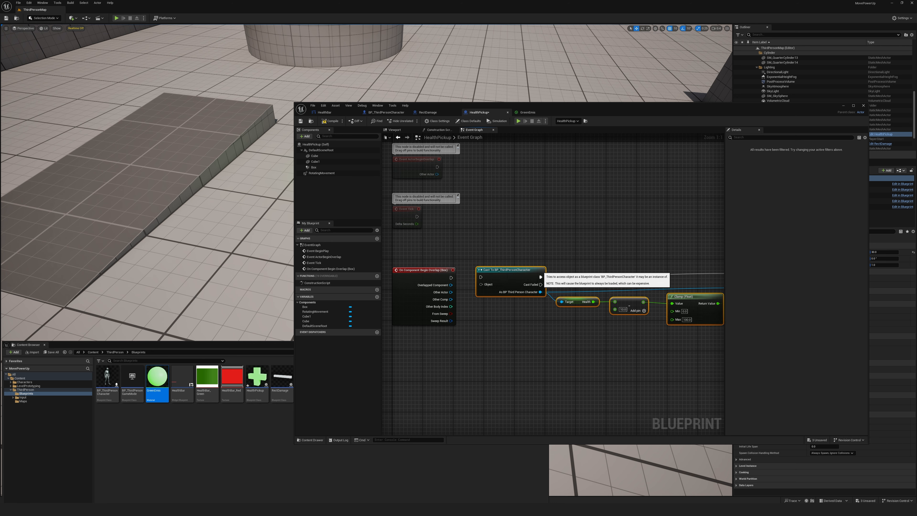
# Connect the overlap event's execution and Overlapped Component outputs to the execution and Object inputs of Cast To BP_ThirdPersonCharacter.
pyautogui.moveTo(584, 247); pyautogui.dragTo(593, 248, button='right')
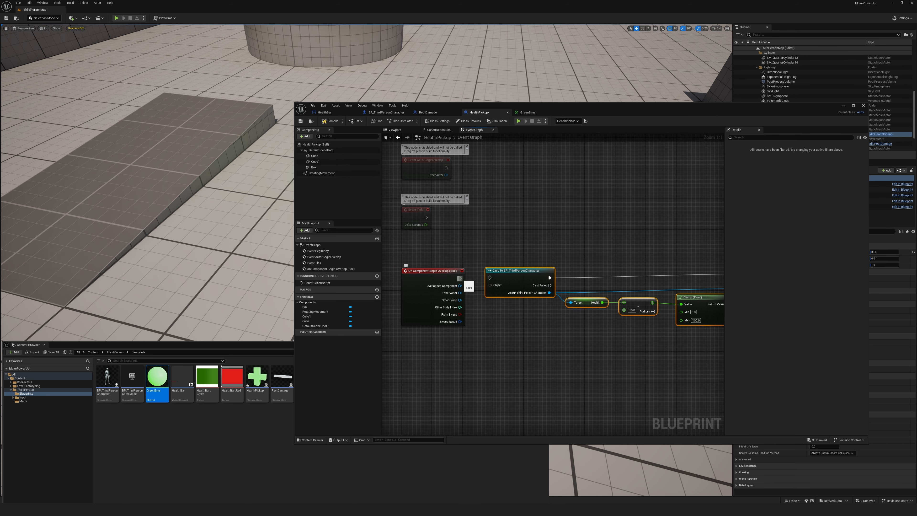
pyautogui.moveTo(459, 278); pyautogui.dragTo(489, 285)
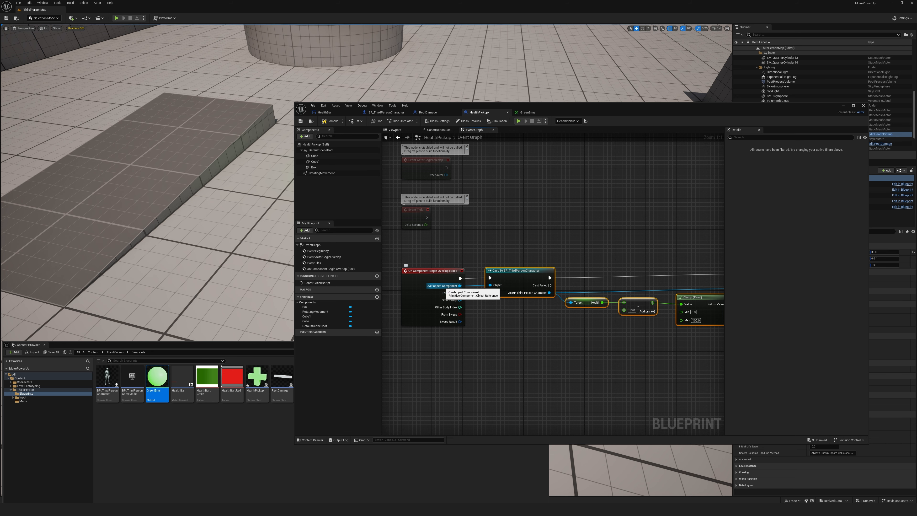
pyautogui.moveTo(600, 250); pyautogui.dragTo(575, 243, button='right')
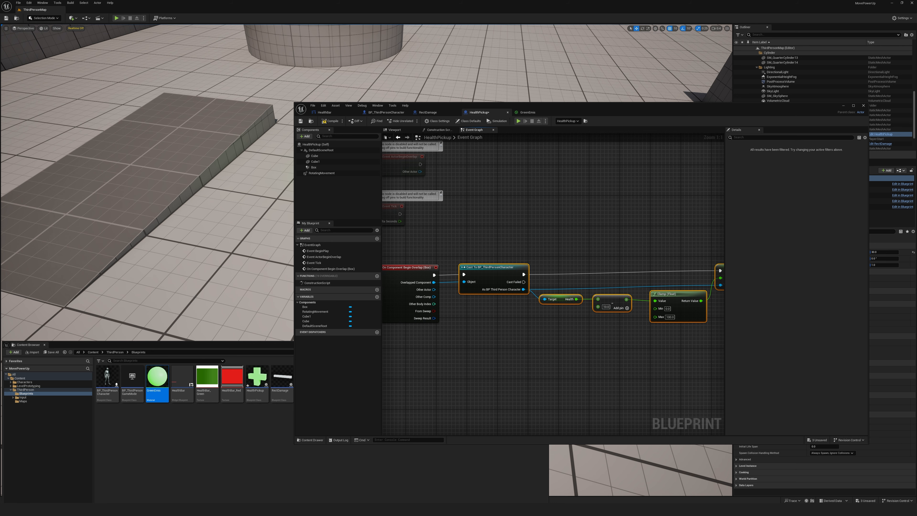
# Replace the subtract node with an Add node fed by Health, and set its second value to 10.
pyautogui.moveTo(574, 253); pyautogui.dragTo(546, 240, button='right')
pyautogui.click(583, 289)
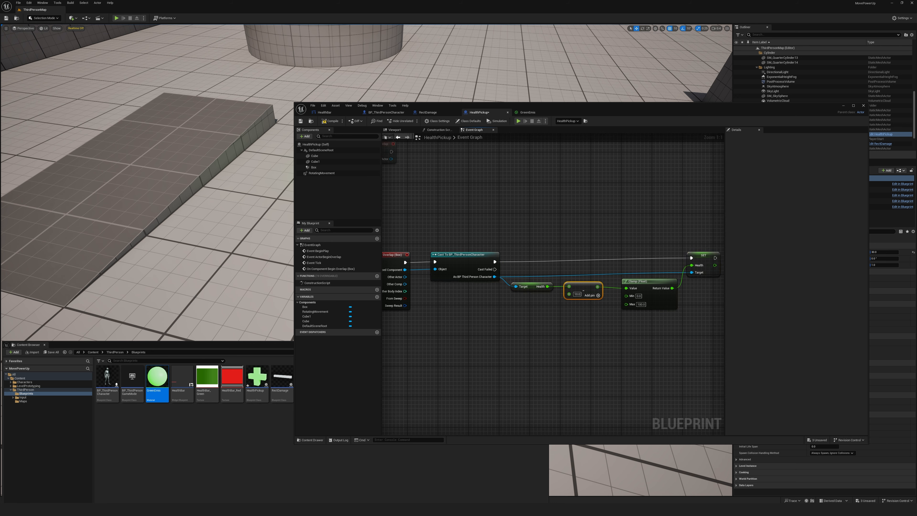
pyautogui.press('Delete')
pyautogui.moveTo(547, 286); pyautogui.dragTo(557, 299)
pyautogui.write('ad')
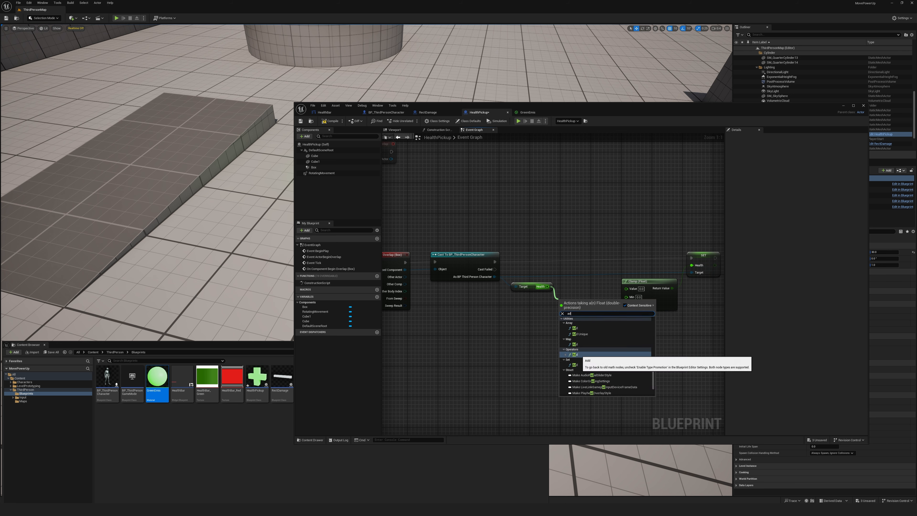
pyautogui.click(575, 354)
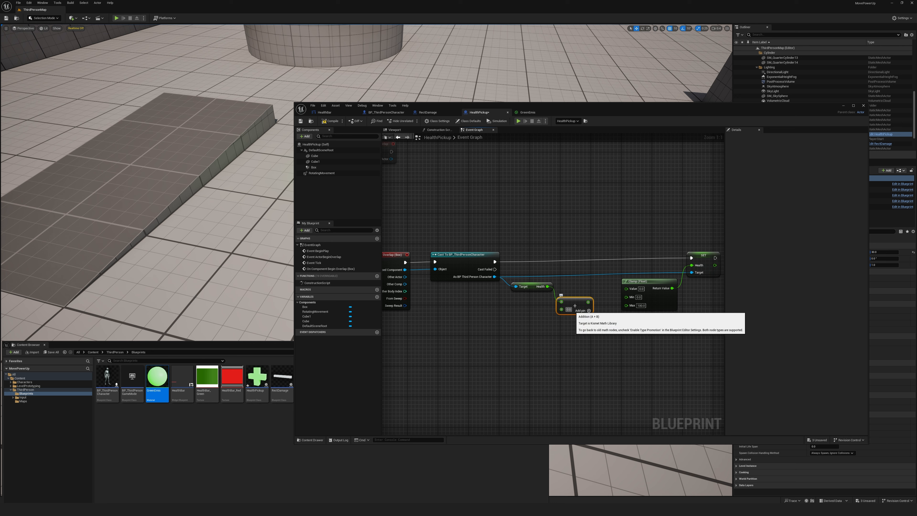
pyautogui.click(568, 309)
pyautogui.write('10')
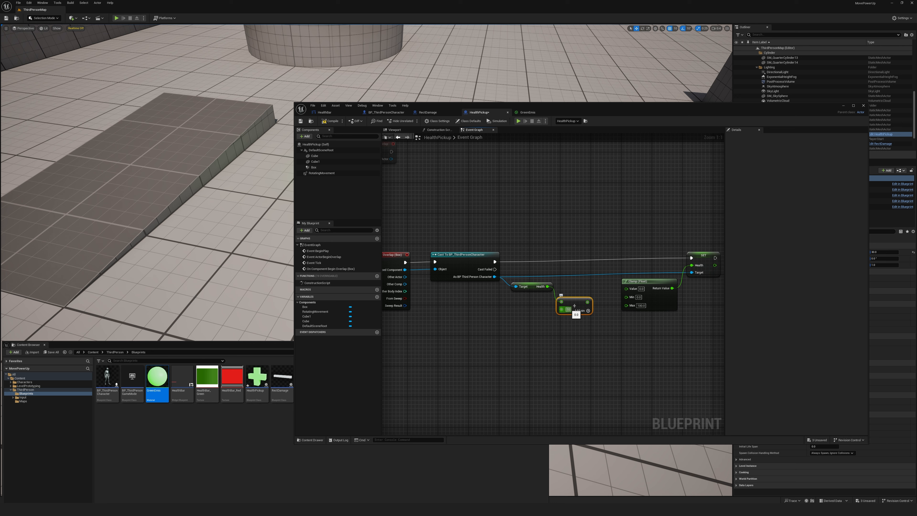
pyautogui.press('Return')
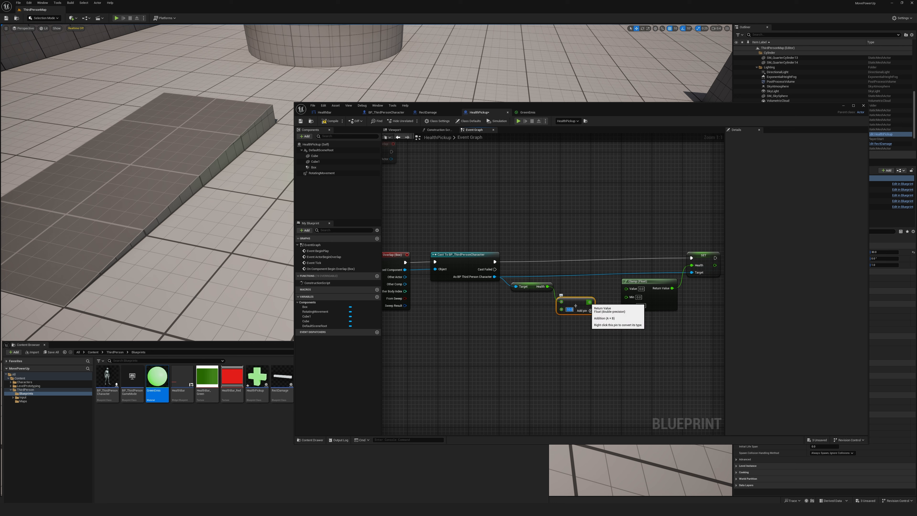
# Connect the Add node's result to Clamp's Value and add a Destroy Actor node after the Set Health node.
pyautogui.moveTo(590, 302)
pyautogui.mouseDown()
pyautogui.moveTo(613, 303)
pyautogui.moveTo(627, 289)
pyautogui.moveTo(588, 284)
pyautogui.mouseUp()
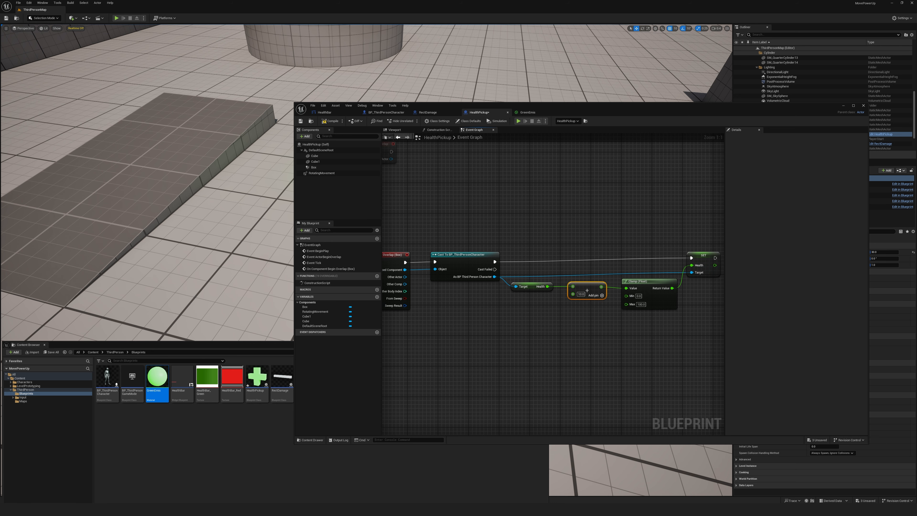
pyautogui.moveTo(485, 226); pyautogui.dragTo(416, 228, button='right')
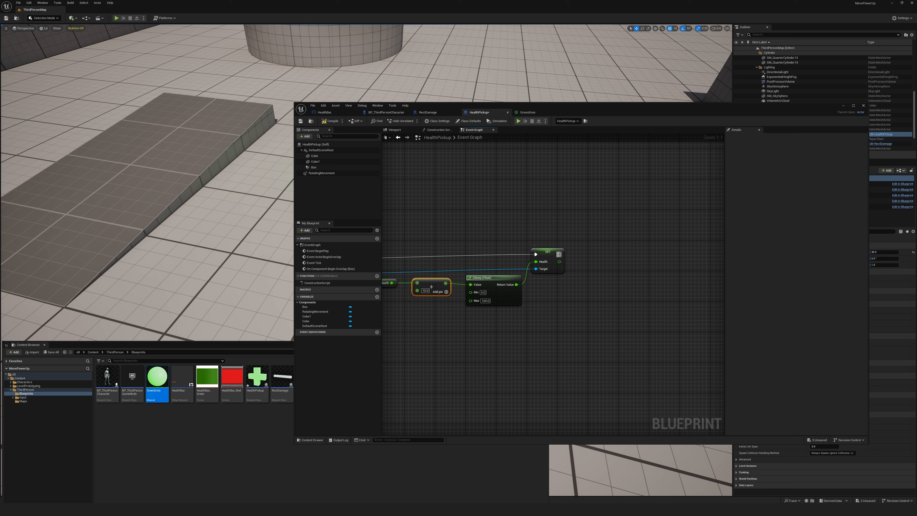
pyautogui.moveTo(559, 254); pyautogui.dragTo(583, 254)
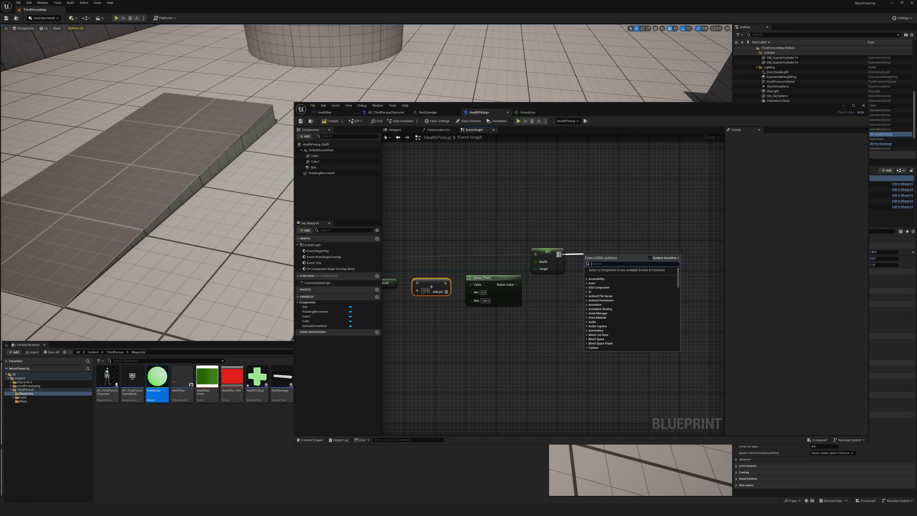
pyautogui.write('des')
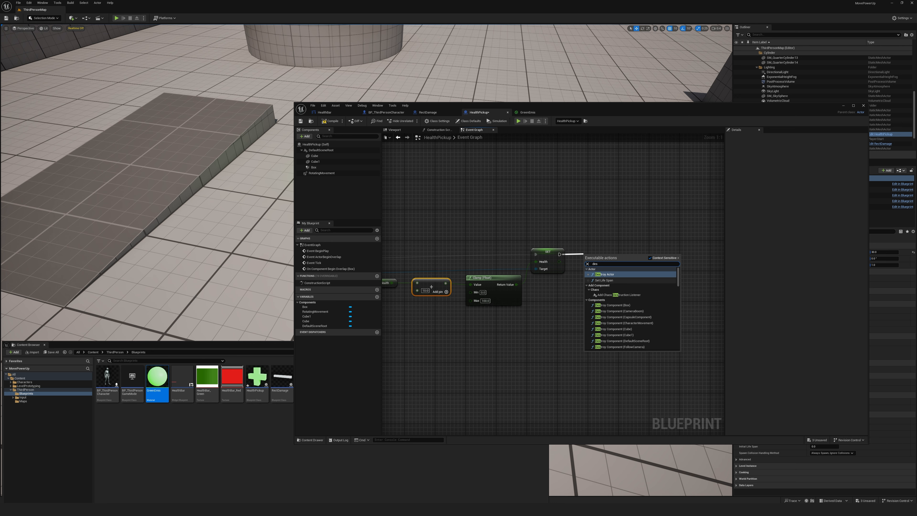
pyautogui.click(604, 274)
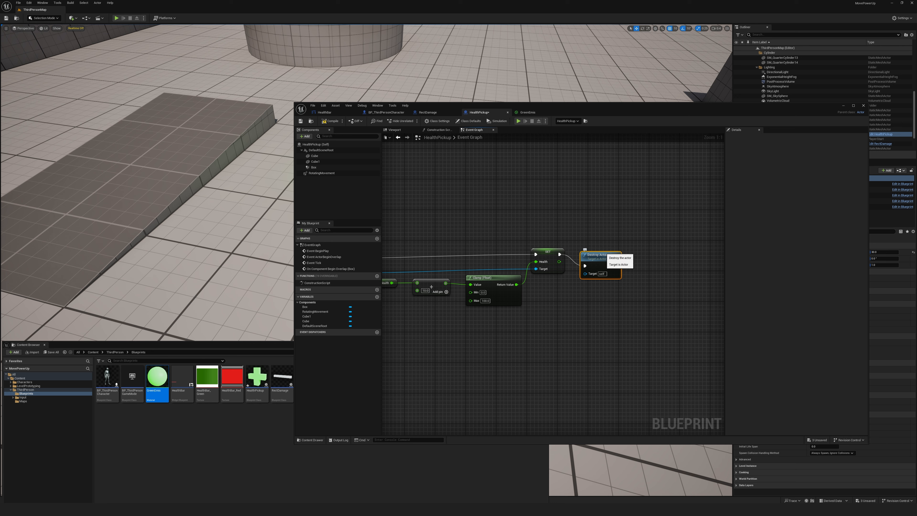
# Feed the cast's Object input from the overlap event's Other Actor instead of Overlapped Component, and recompile HealthPickup.
pyautogui.click(331, 121)
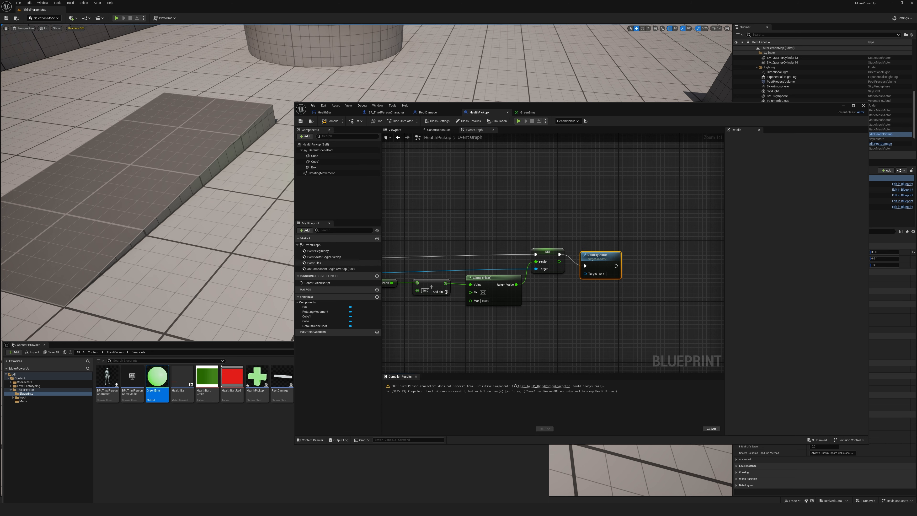
pyautogui.moveTo(503, 327); pyautogui.dragTo(667, 316, button='right')
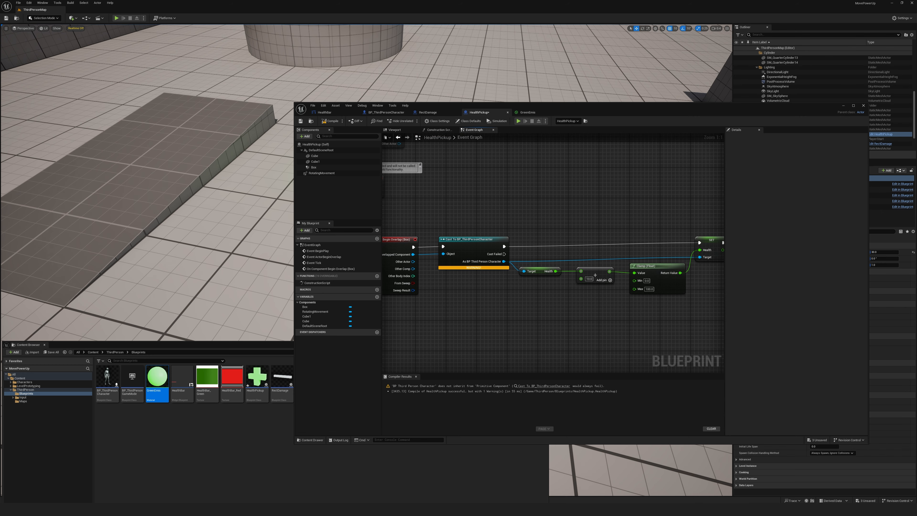
pyautogui.moveTo(563, 321); pyautogui.dragTo(601, 325, button='right')
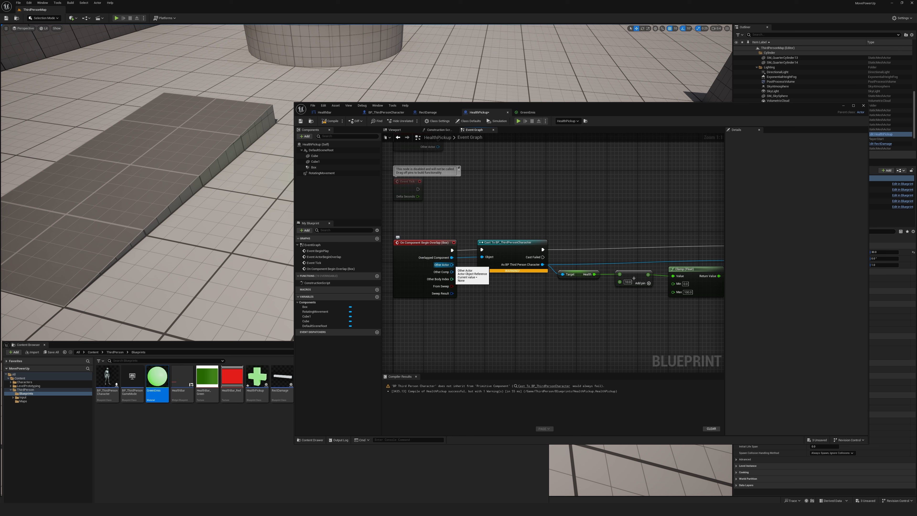
pyautogui.moveTo(452, 265); pyautogui.dragTo(483, 256)
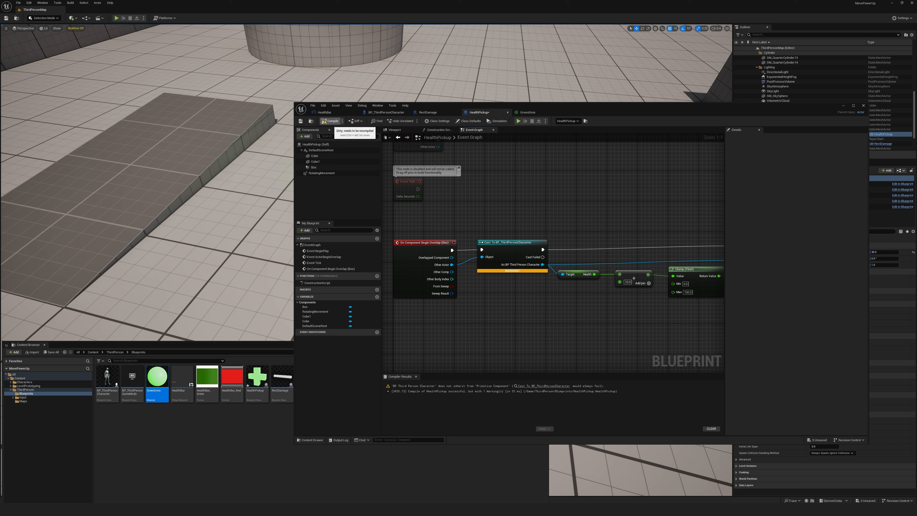
pyautogui.click(328, 121)
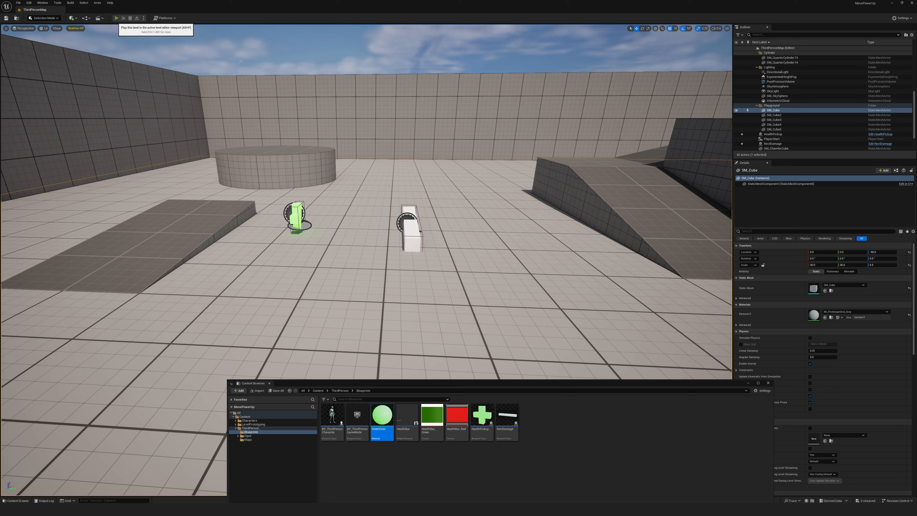
# Play-test the level by running the character into the white damage bar and the green health pickup, and end the session.
pyautogui.click(116, 18)
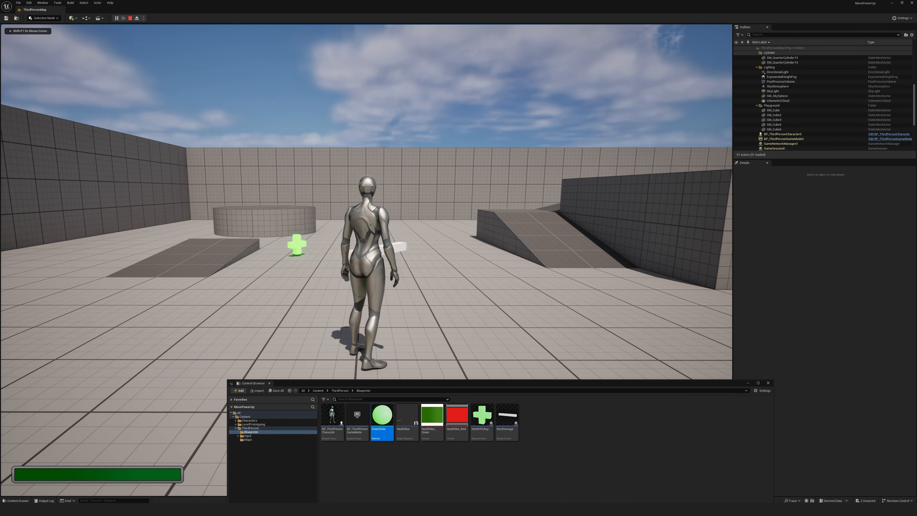
pyautogui.press('a')
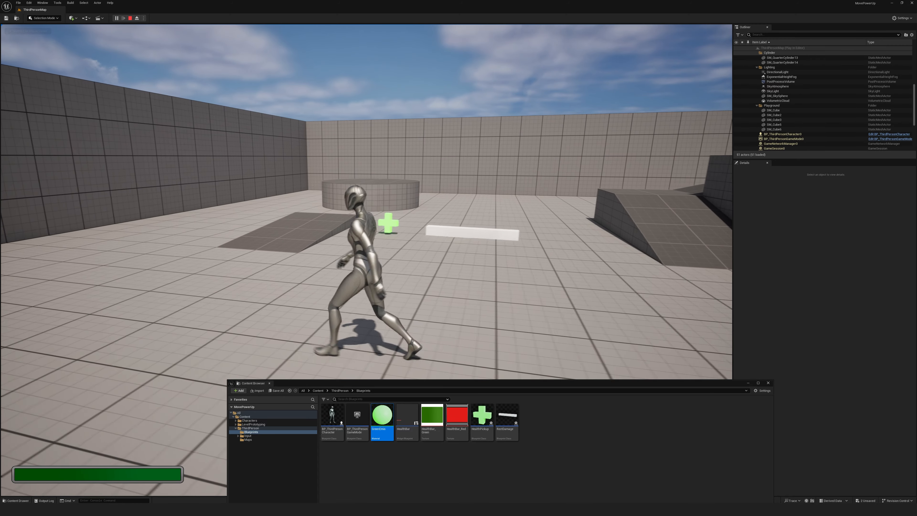
pyautogui.press('w')
pyautogui.press('d')
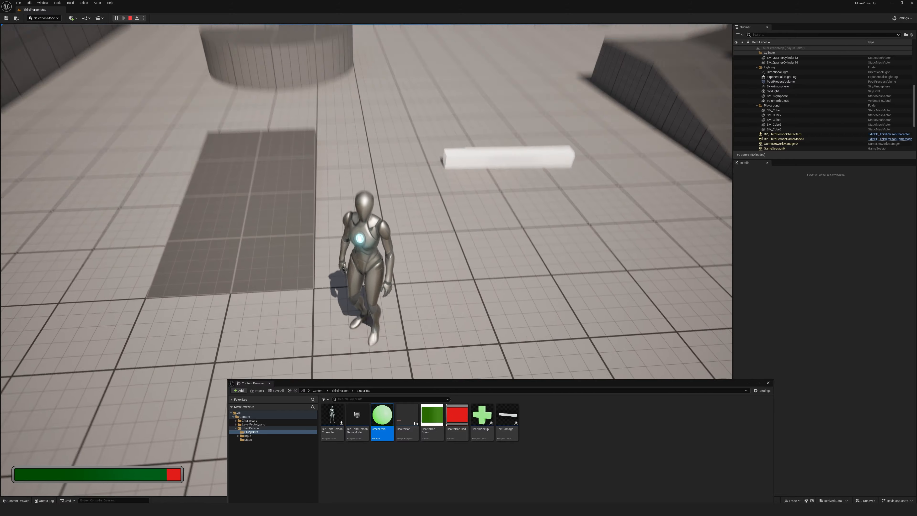
pyautogui.press('Escape')
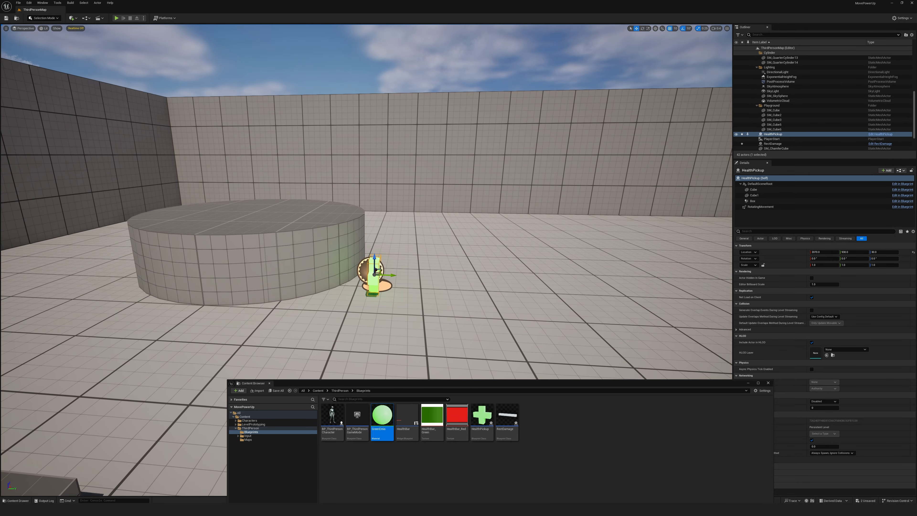
# Duplicate the HealthPickup in the level and place the copy on the open floor beside the original, away from the round platform.
pyautogui.press('d')
pyautogui.moveTo(482, 279); pyautogui.dragTo(469, 276, button='right')
pyautogui.keyDown('alt'); pyautogui.moveTo(319, 280); pyautogui.dragTo(451, 295); pyautogui.keyUp('alt')
pyautogui.moveTo(451, 294)
pyautogui.mouseDown(button='right')
pyautogui.moveTo(386, 307)
pyautogui.moveTo(338, 337)
pyautogui.mouseUp(button='right')
pyautogui.press('d')
pyautogui.moveTo(444, 270); pyautogui.dragTo(600, 242)
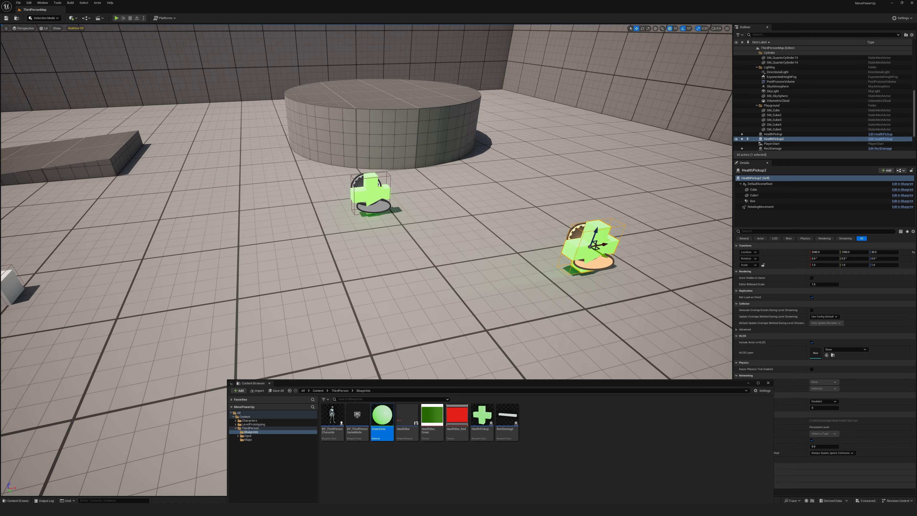
# Play-test the level with two health pickups by running the character through the damage bar and pickups, and end the session.
pyautogui.moveTo(601, 242)
pyautogui.mouseDown(button='right')
pyautogui.moveTo(683, 214)
pyautogui.moveTo(681, 235)
pyautogui.mouseUp(button='right')
pyautogui.press('a')
pyautogui.press('s')
pyautogui.press('a')
pyautogui.press('s')
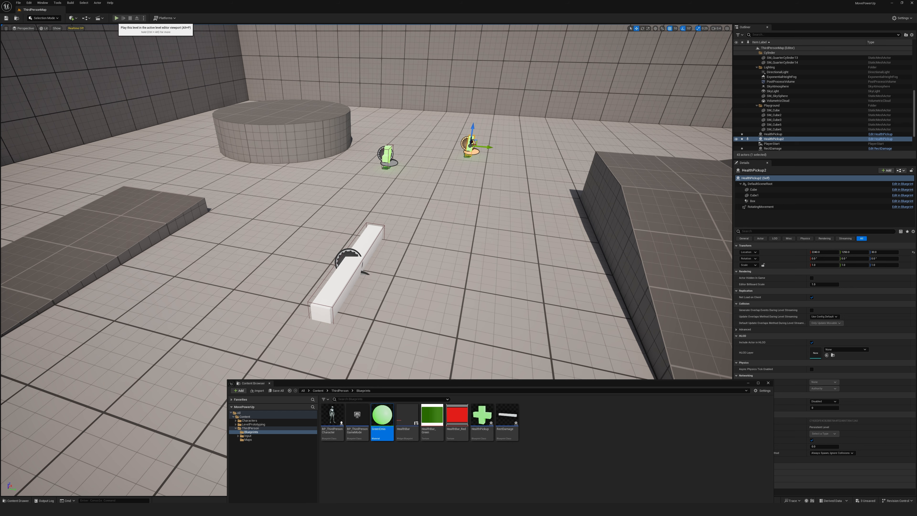
pyautogui.click(116, 18)
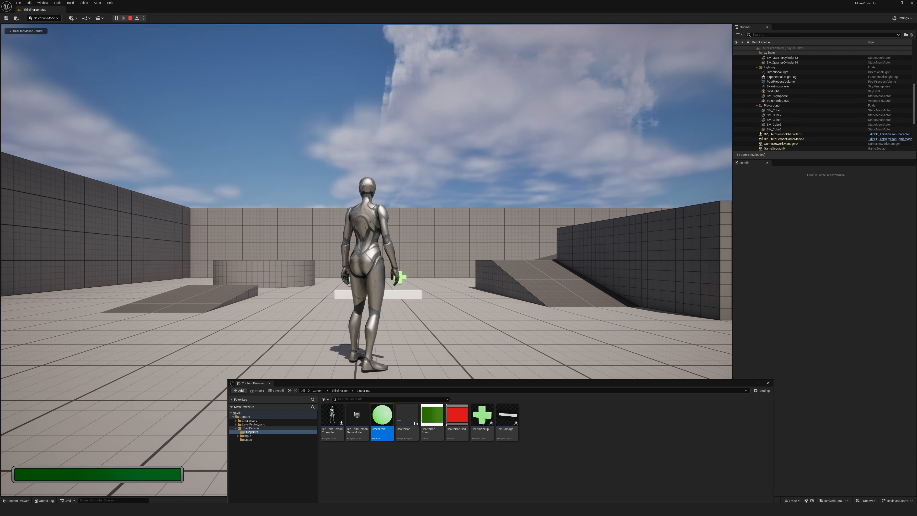
pyautogui.click(367, 259)
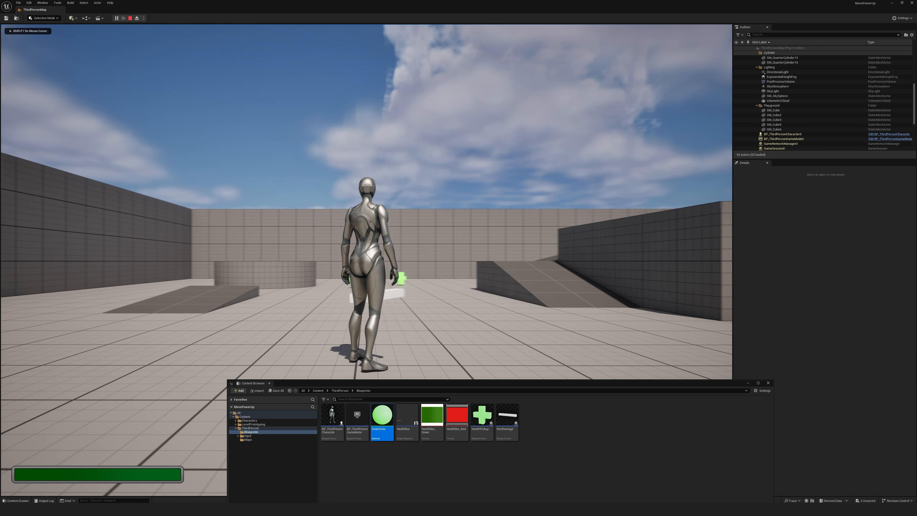
pyautogui.press('w')
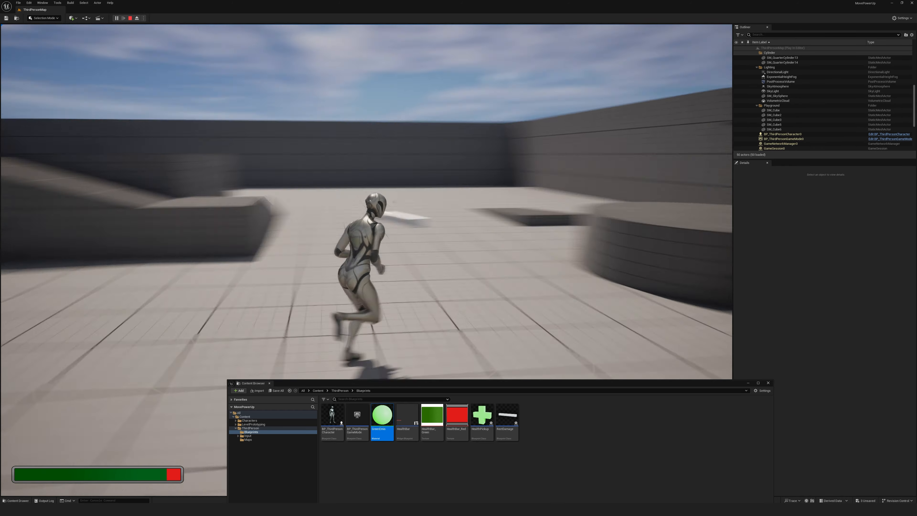
pyautogui.press('Escape')
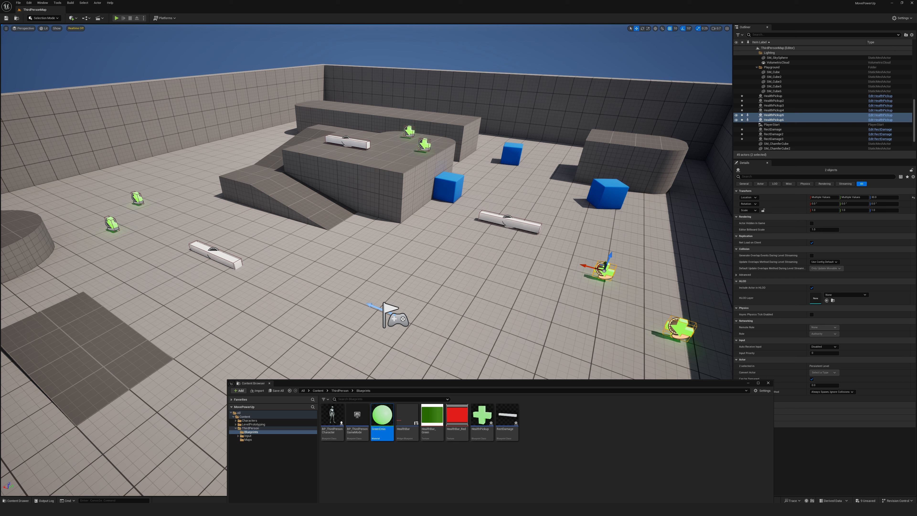
# Play-test the level with multiple damage bars and pickups, running the character over the green pickups to restore lost Health.
pyautogui.click(116, 18)
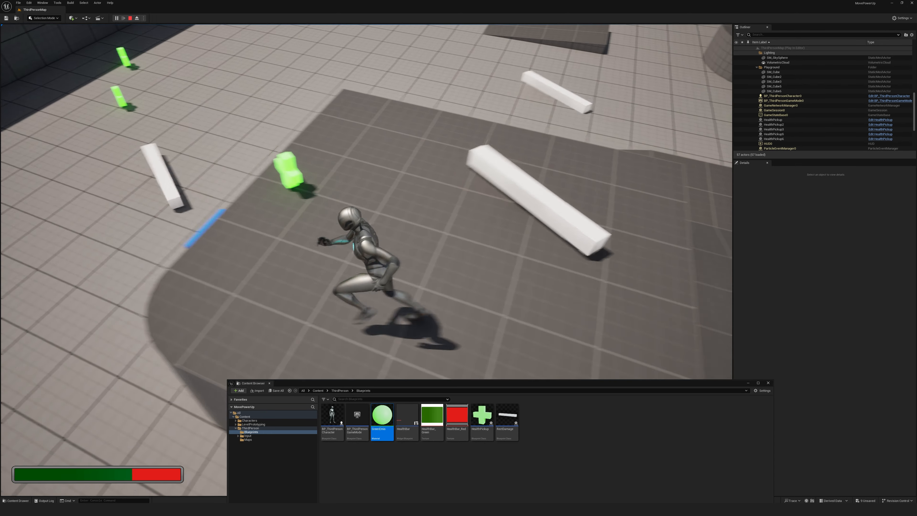
pyautogui.press('w')
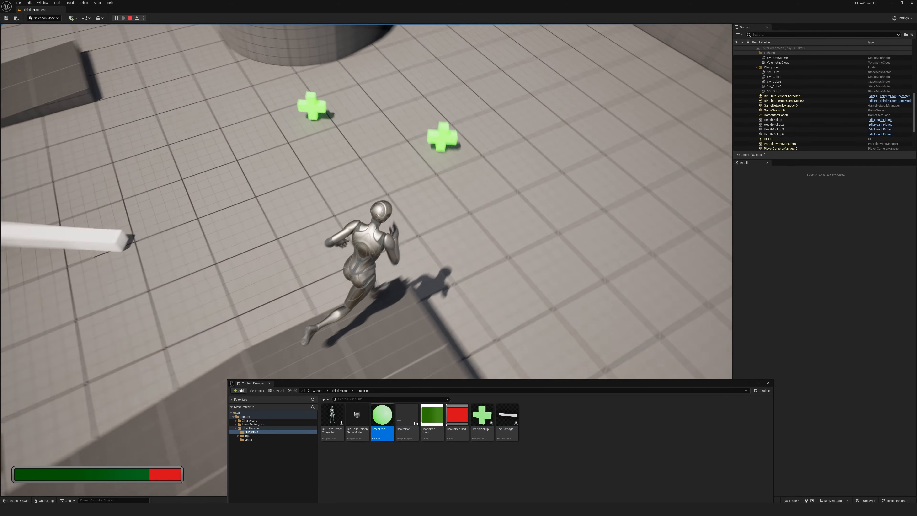
pyautogui.press('d')
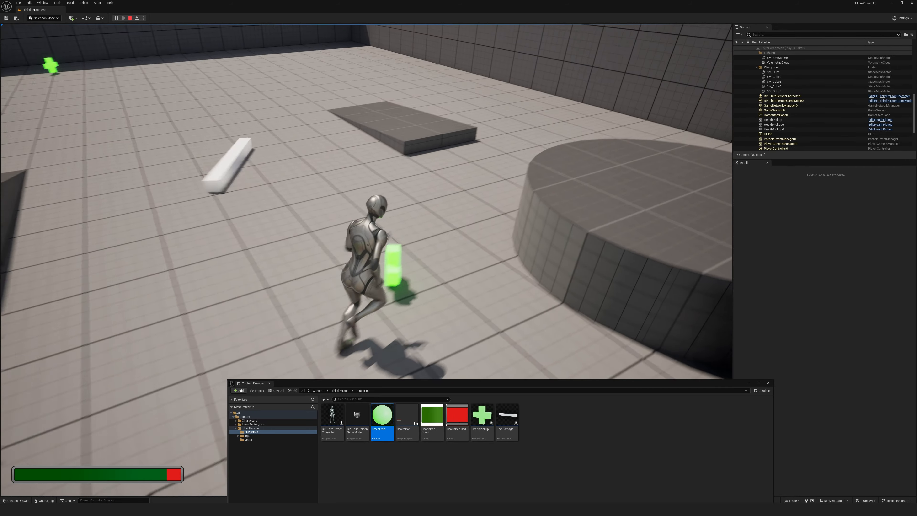
pyautogui.press('w')
pyautogui.press('d')
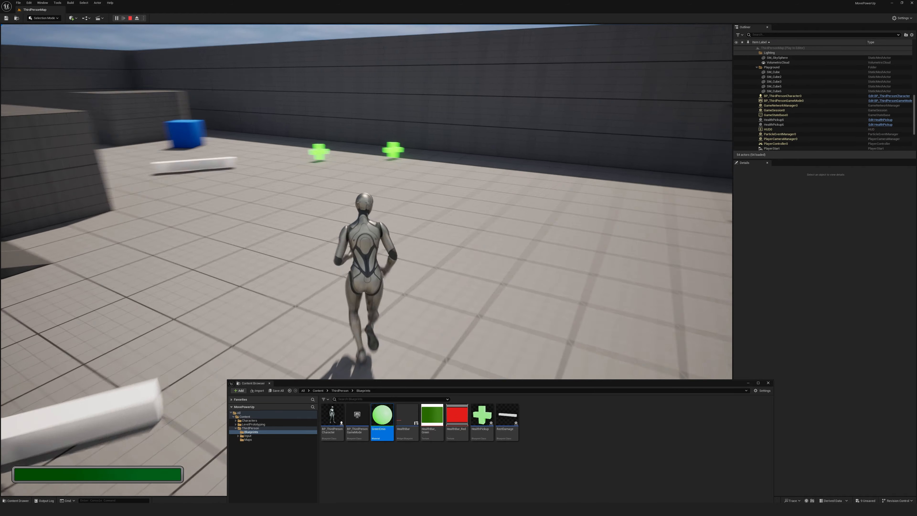